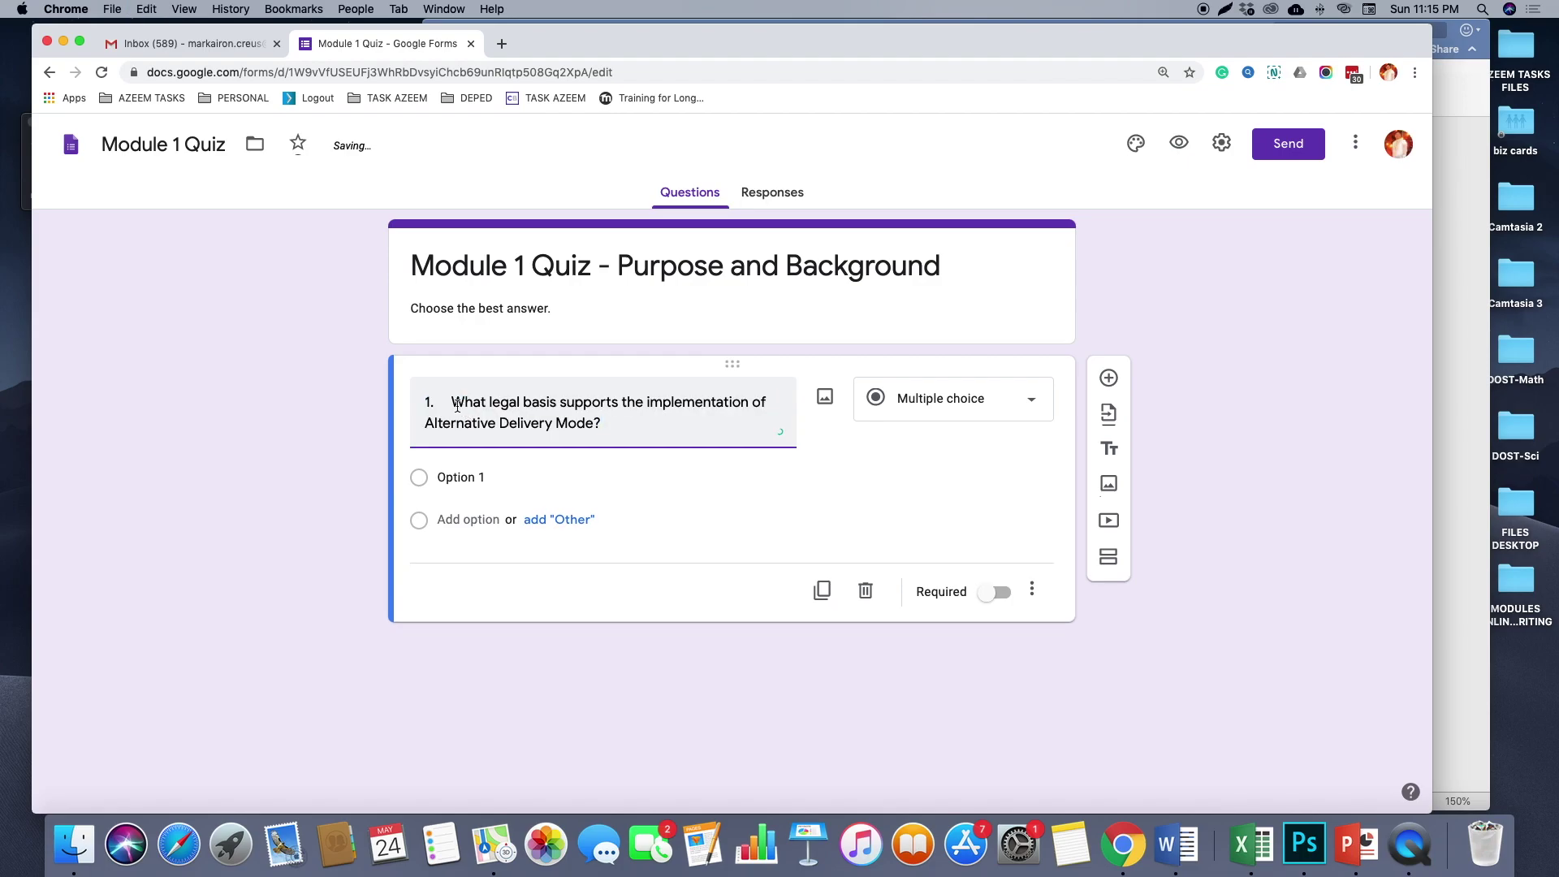
Remove the leading number "1." from the first question's text about the legal basis for Alternative Delivery Mode
{"action": "key", "text": "super+Up"}
{"action": "type", "text": "1"}
{"action": "key", "text": "BackSpace"}
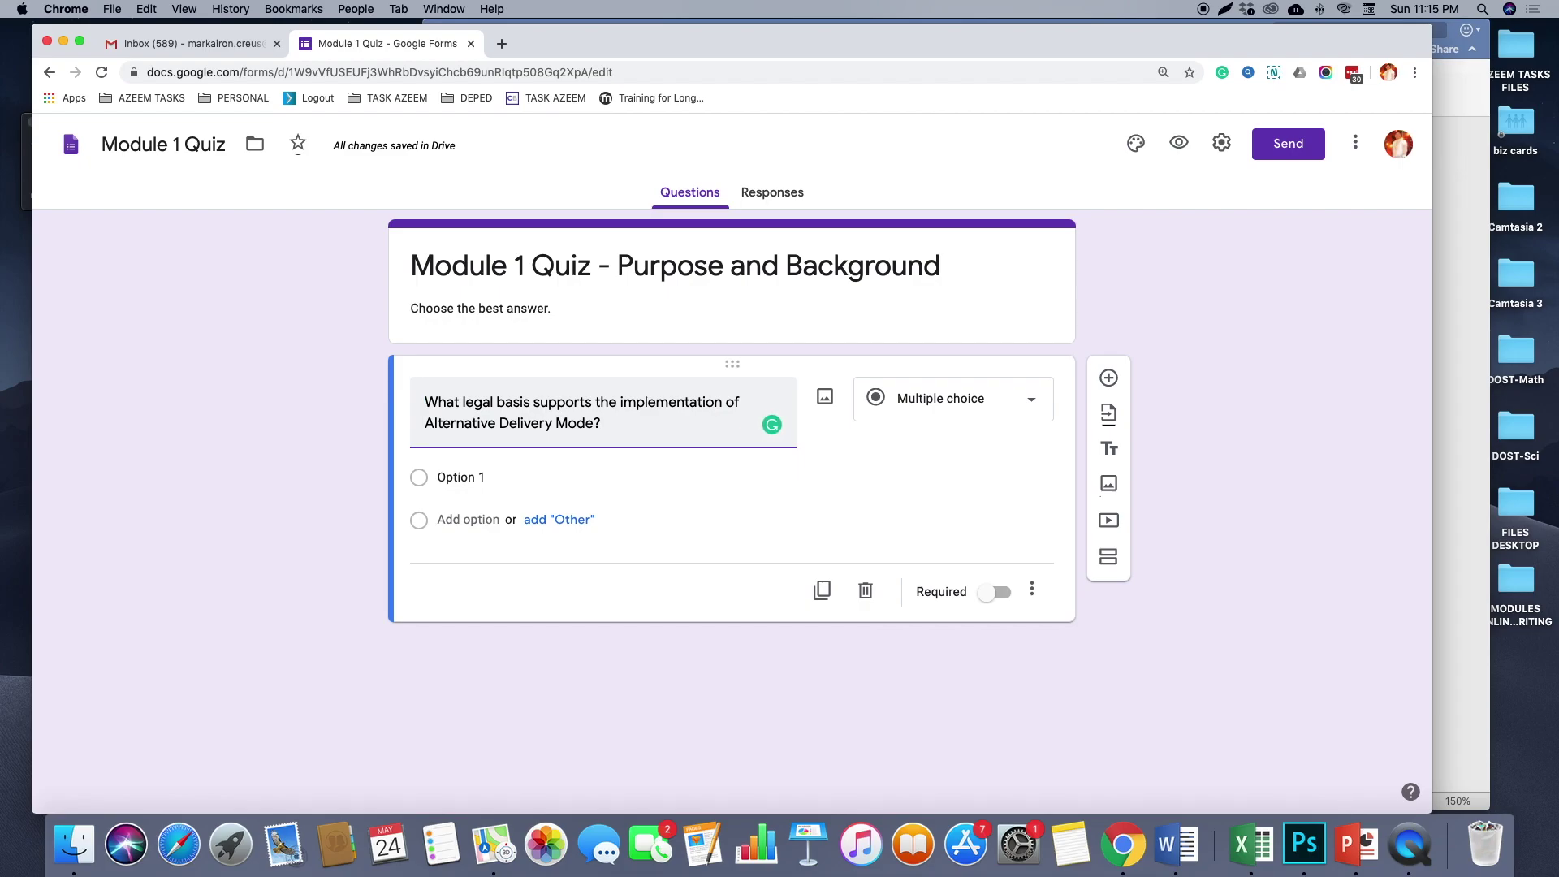
Copy "1987 Constitution Article XV" and "Republic Act No. 10618" from the Word document into the first question's first two options
{"action": "key", "text": "super+Tab"}
{"action": "left_click_drag", "start_coordinate": [748, 280], "coordinate": [911, 281]}
{"action": "key", "text": "super+Tab"}
{"action": "key", "text": "super+Tab"}
{"action": "left_click_drag", "start_coordinate": [748, 298], "coordinate": [874, 303]}
{"action": "key", "text": "super+c"}
{"action": "key", "text": "super+Tab"}
{"action": "key", "text": "super+v"}
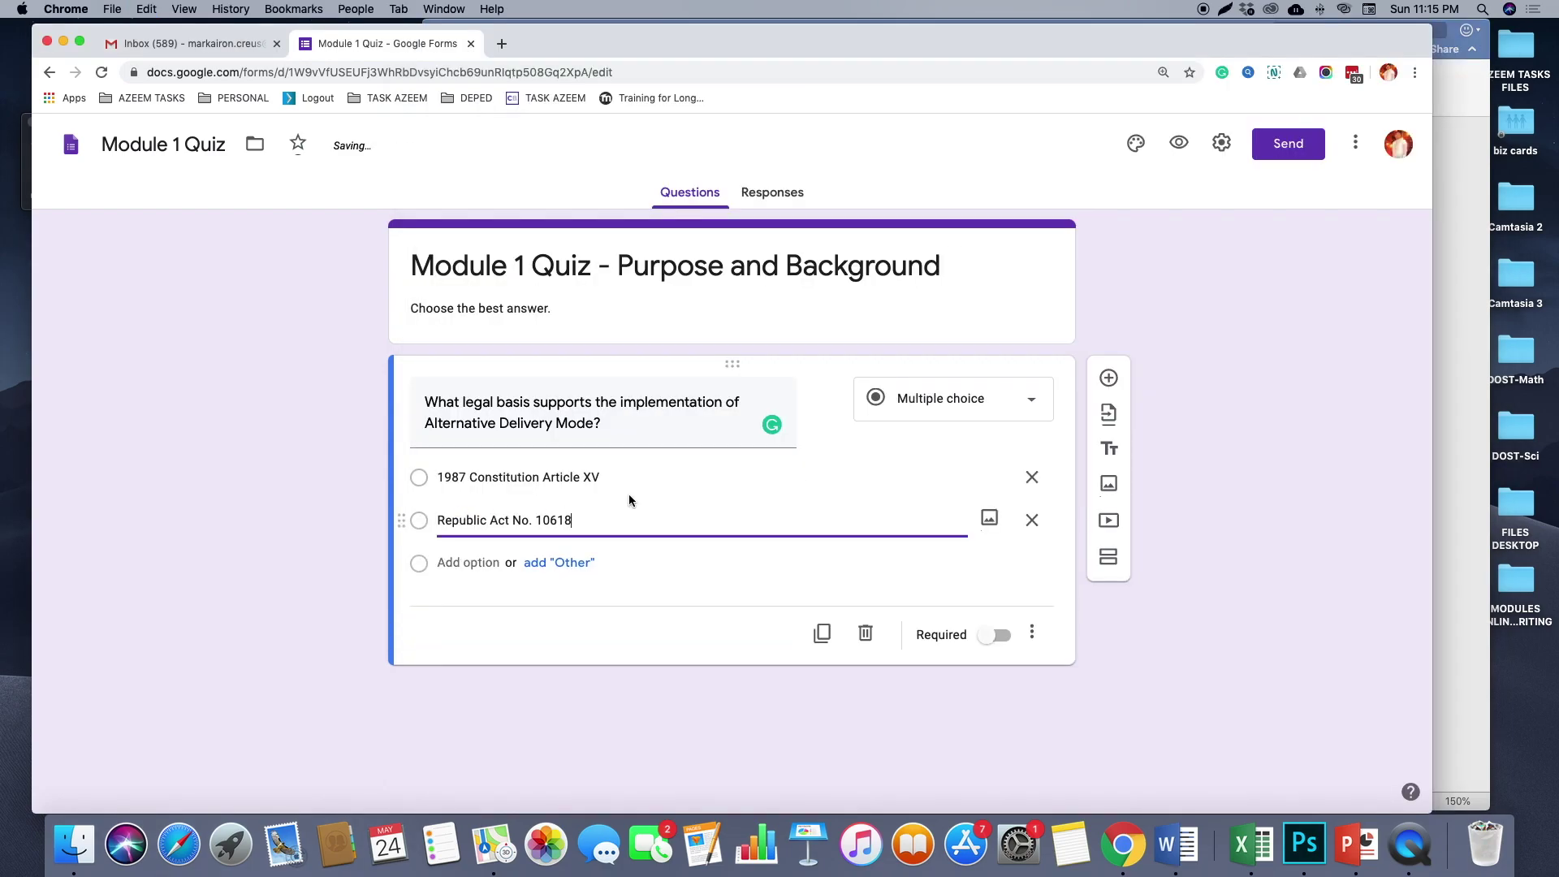
Copy "Republic Act 10533" and "all of the above" from the Word document as the first question's third and fourth options
{"action": "key", "text": "super+Tab"}
{"action": "left_click_drag", "start_coordinate": [748, 316], "coordinate": [871, 319]}
{"action": "key", "text": "super+c"}
{"action": "key", "text": "super+Tab"}
{"action": "key", "text": "Return"}
{"action": "key", "text": "super+v"}
{"action": "key", "text": "super+Tab"}
{"action": "left_click_drag", "start_coordinate": [748, 334], "coordinate": [834, 337]}
{"action": "key", "text": "super+c"}
{"action": "key", "text": "super+Tab"}
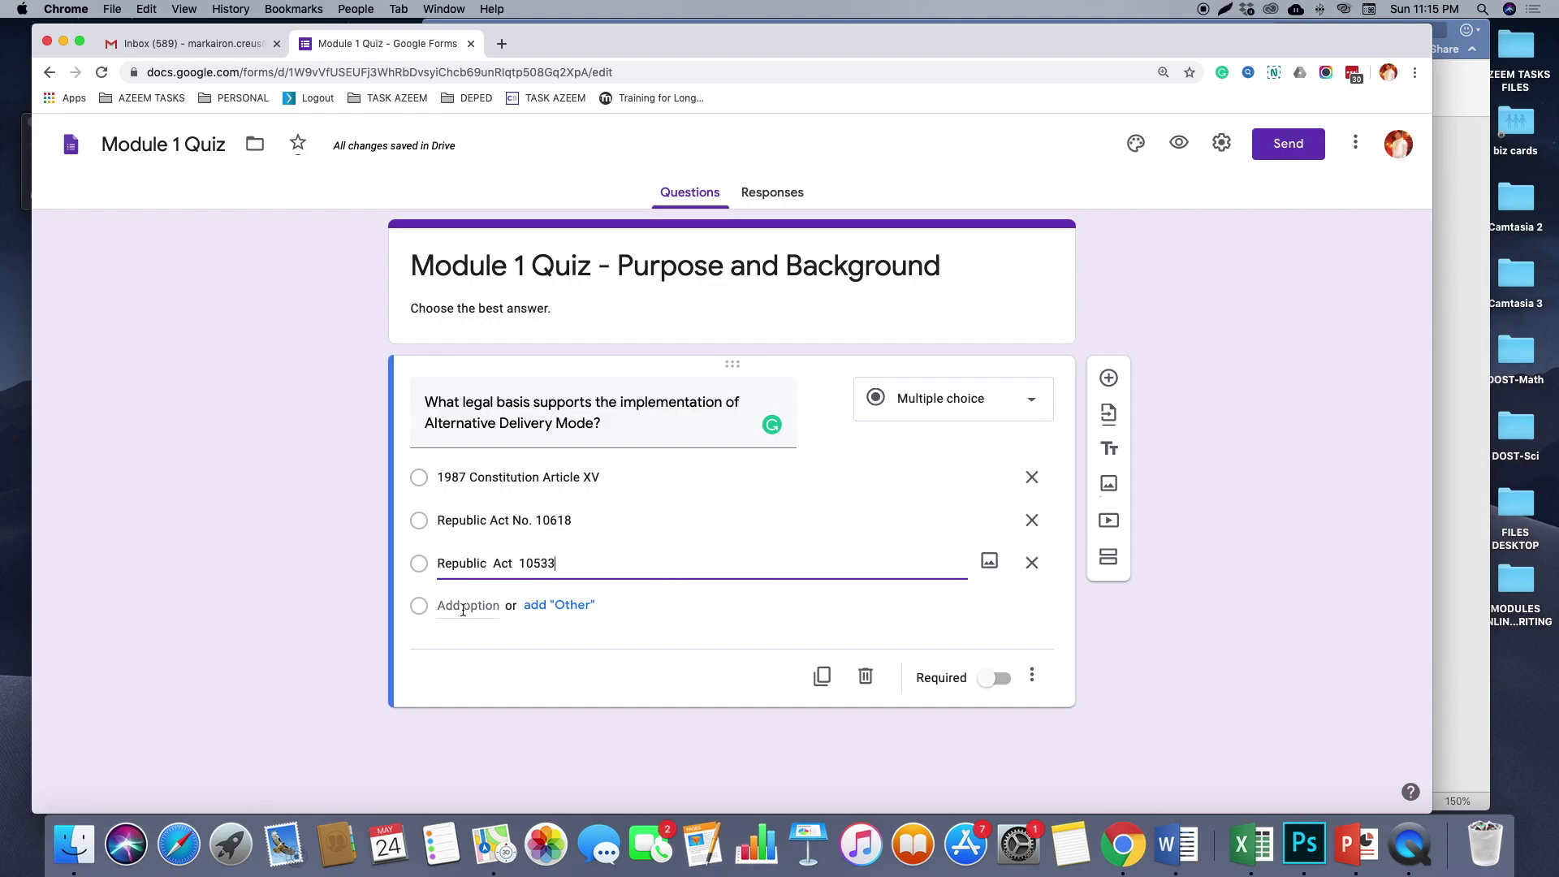
{"action": "key", "text": "Return"}
{"action": "key", "text": "super+v"}
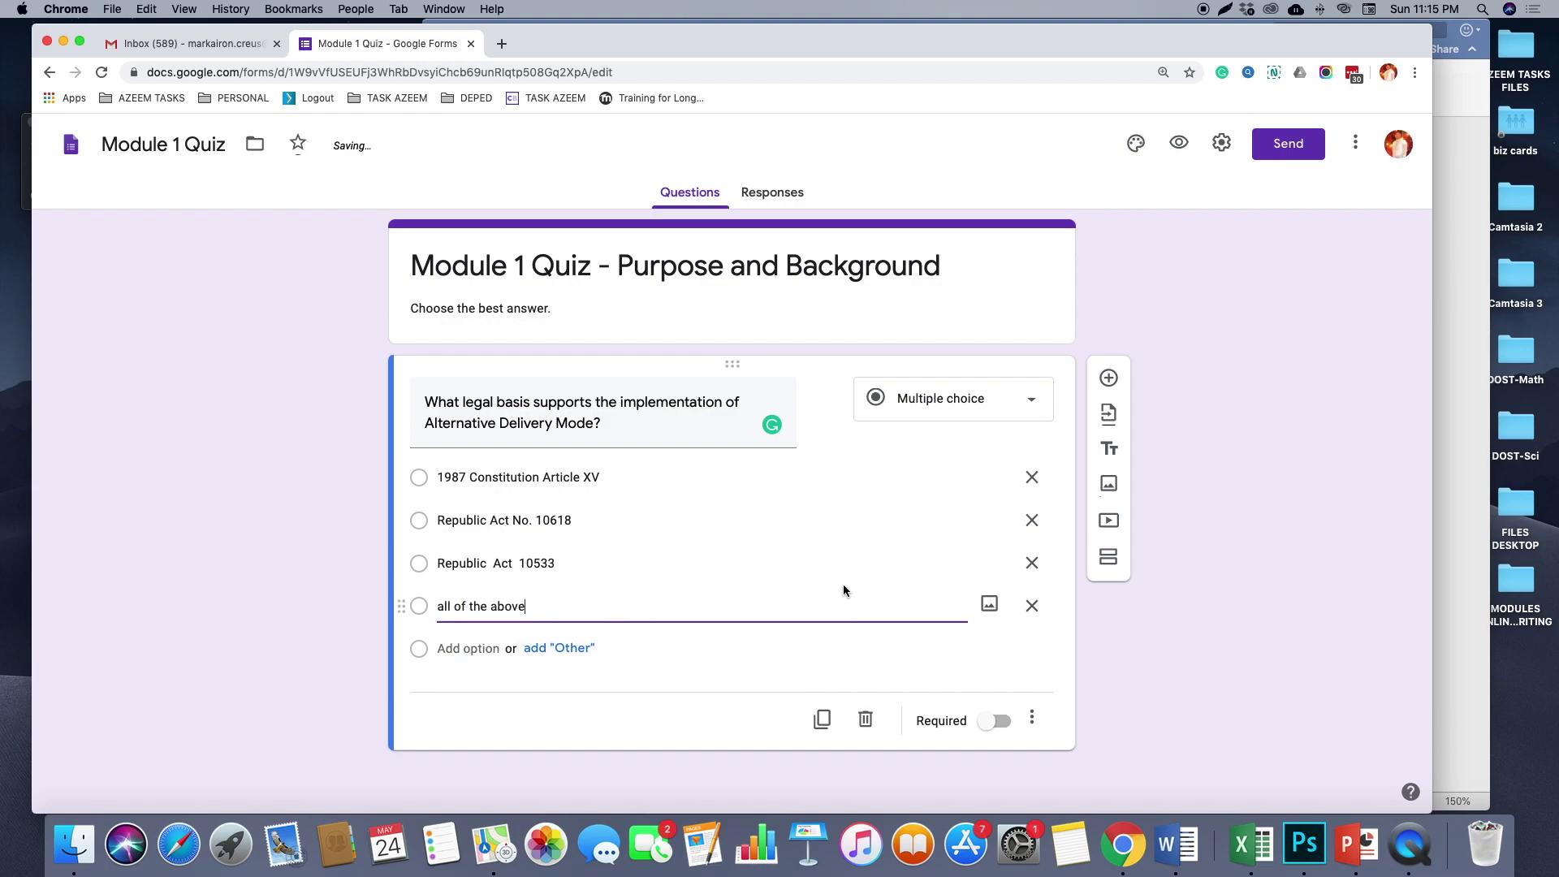
Choose Multiple choice as the first question's type and check its highlighted answer in the Word document
{"action": "left_click", "coordinate": [961, 412]}
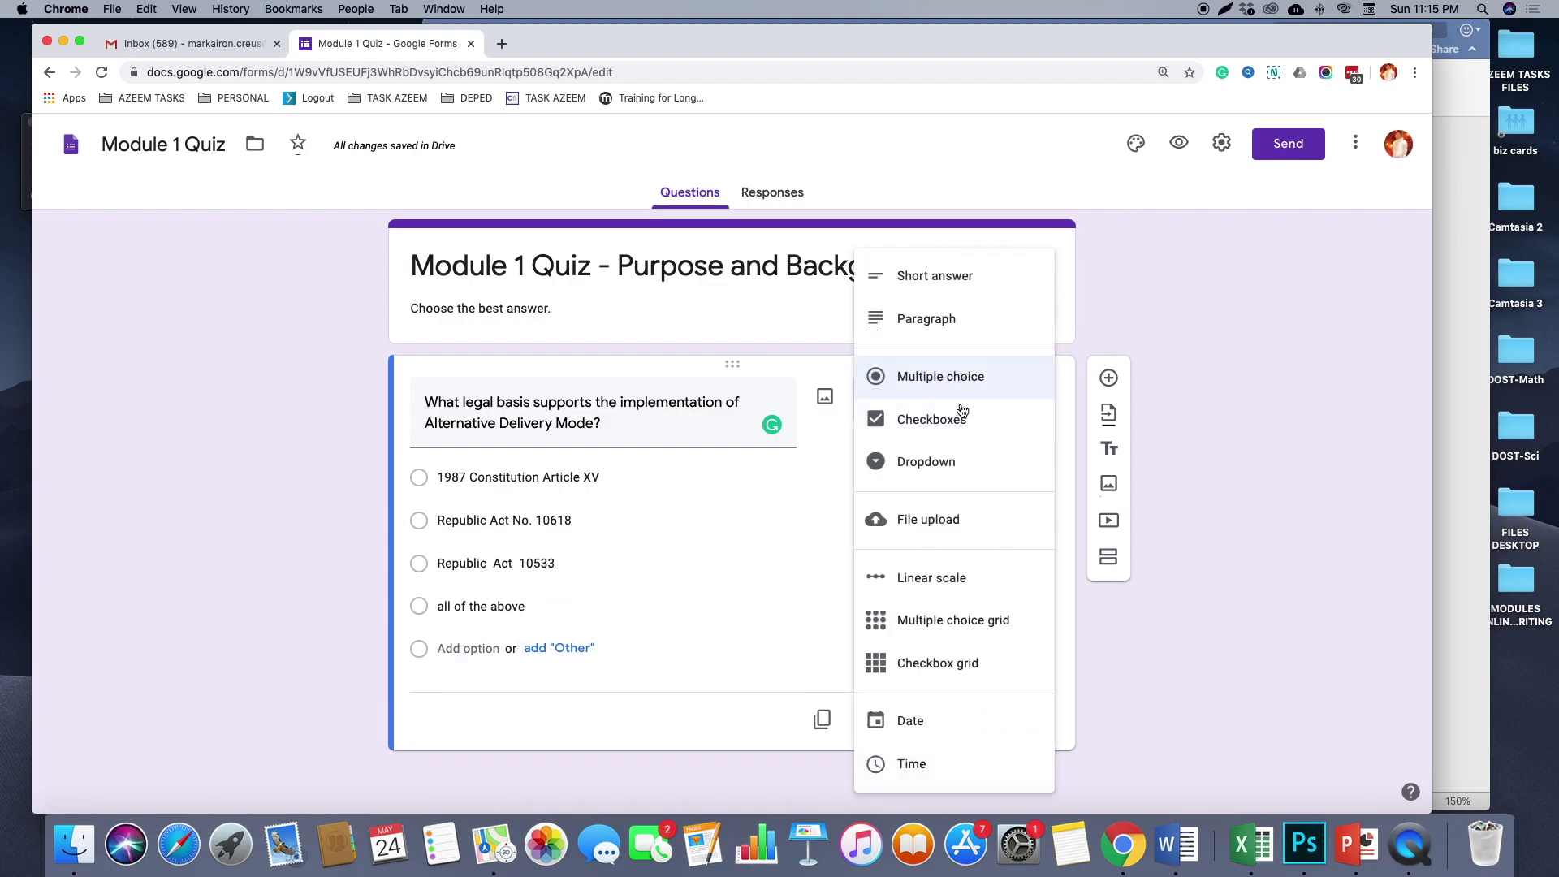
{"action": "left_click", "coordinate": [959, 379]}
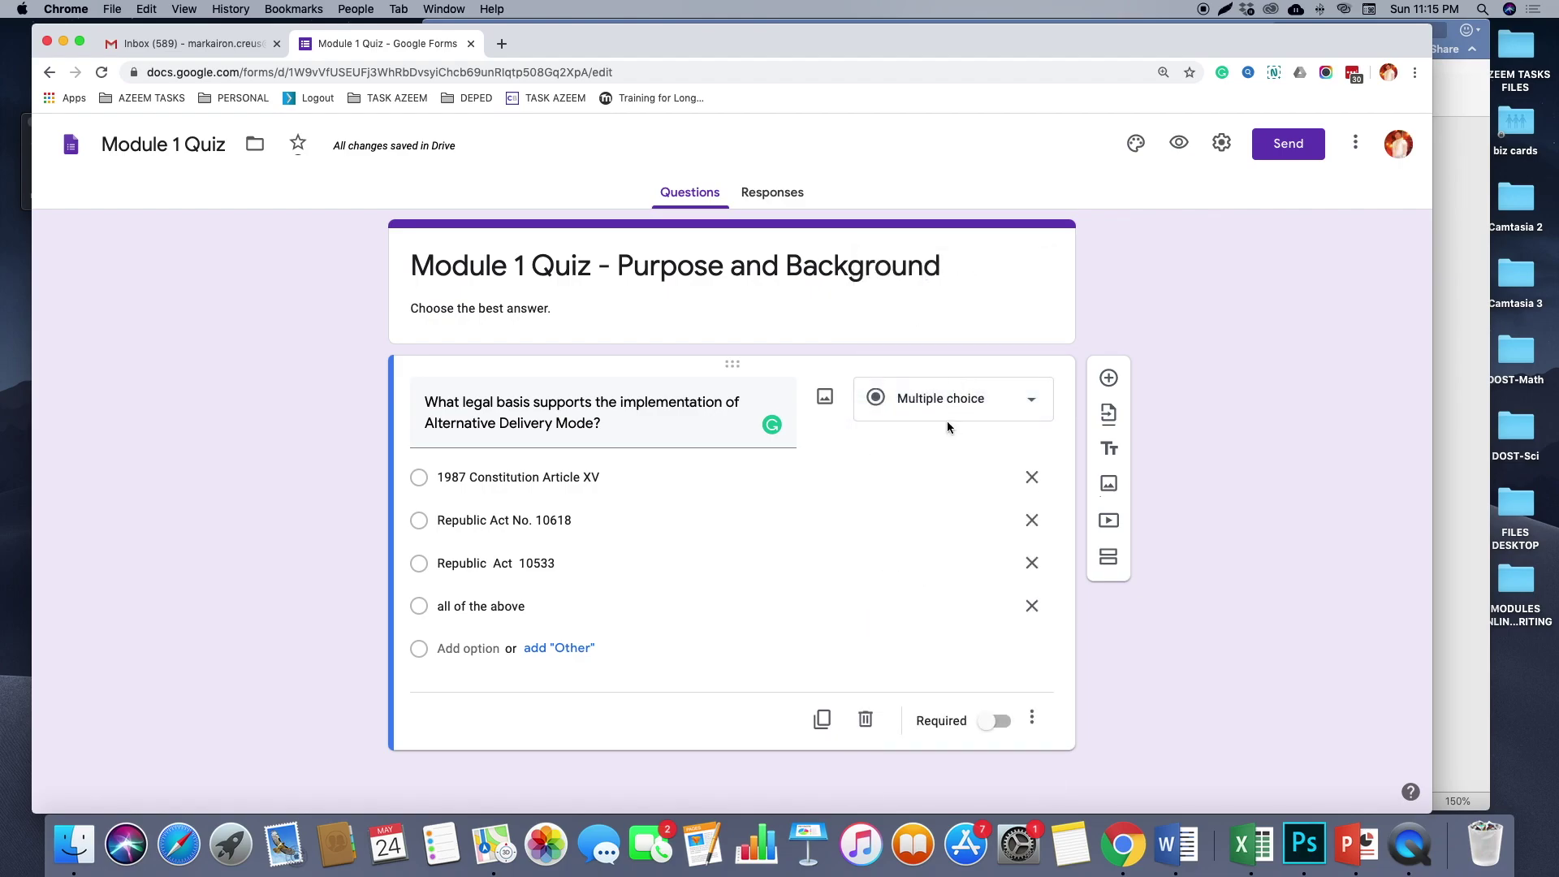
{"action": "key", "text": "super+Tab"}
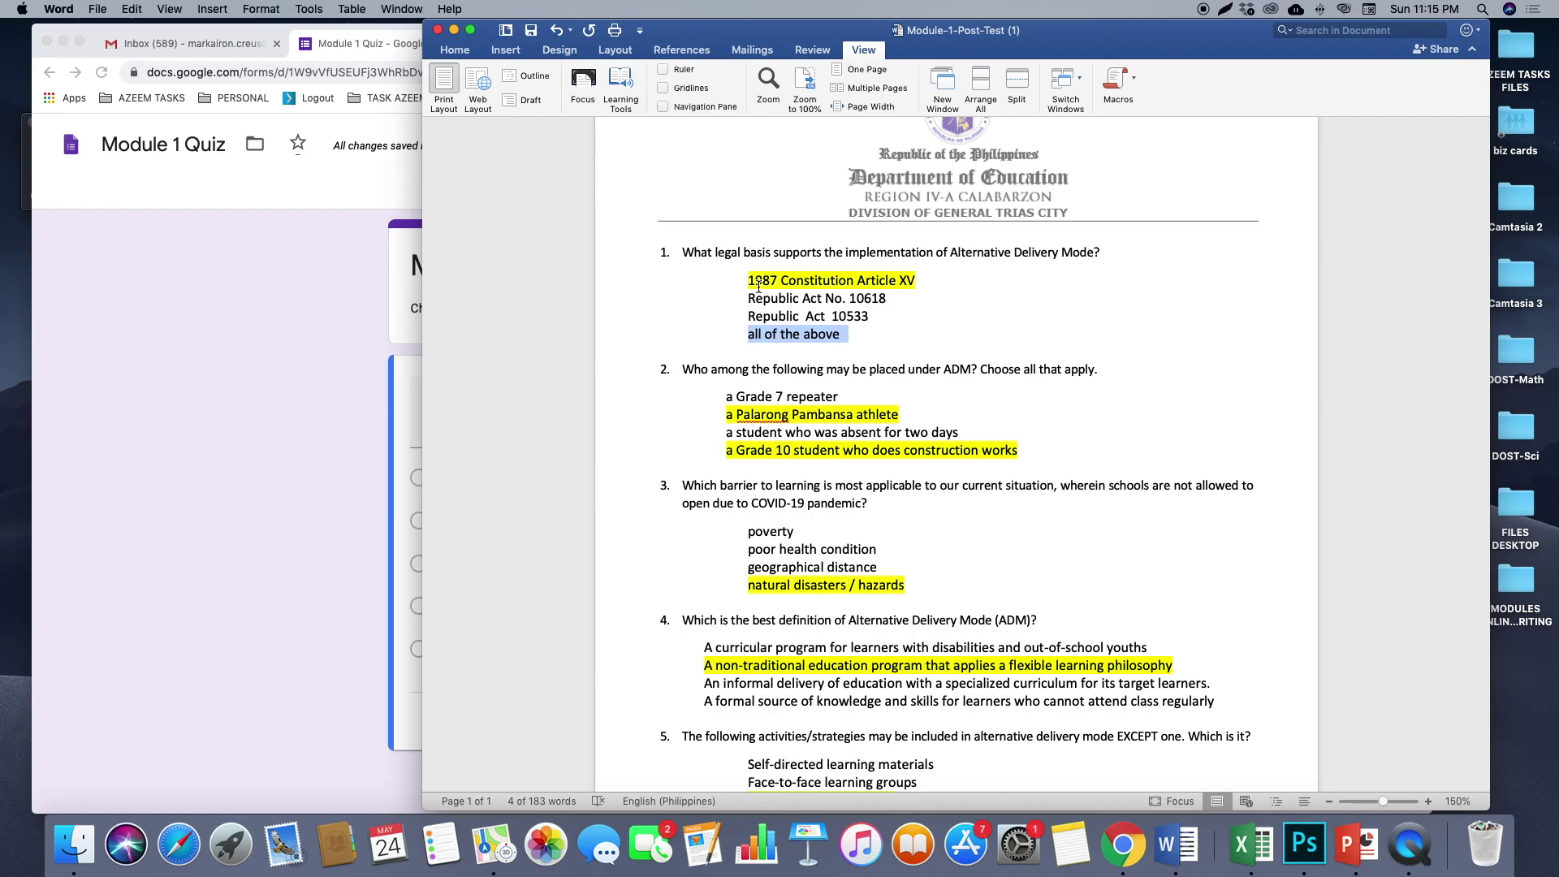
{"action": "key", "text": "super+Tab"}
{"action": "left_click", "coordinate": [946, 382]}
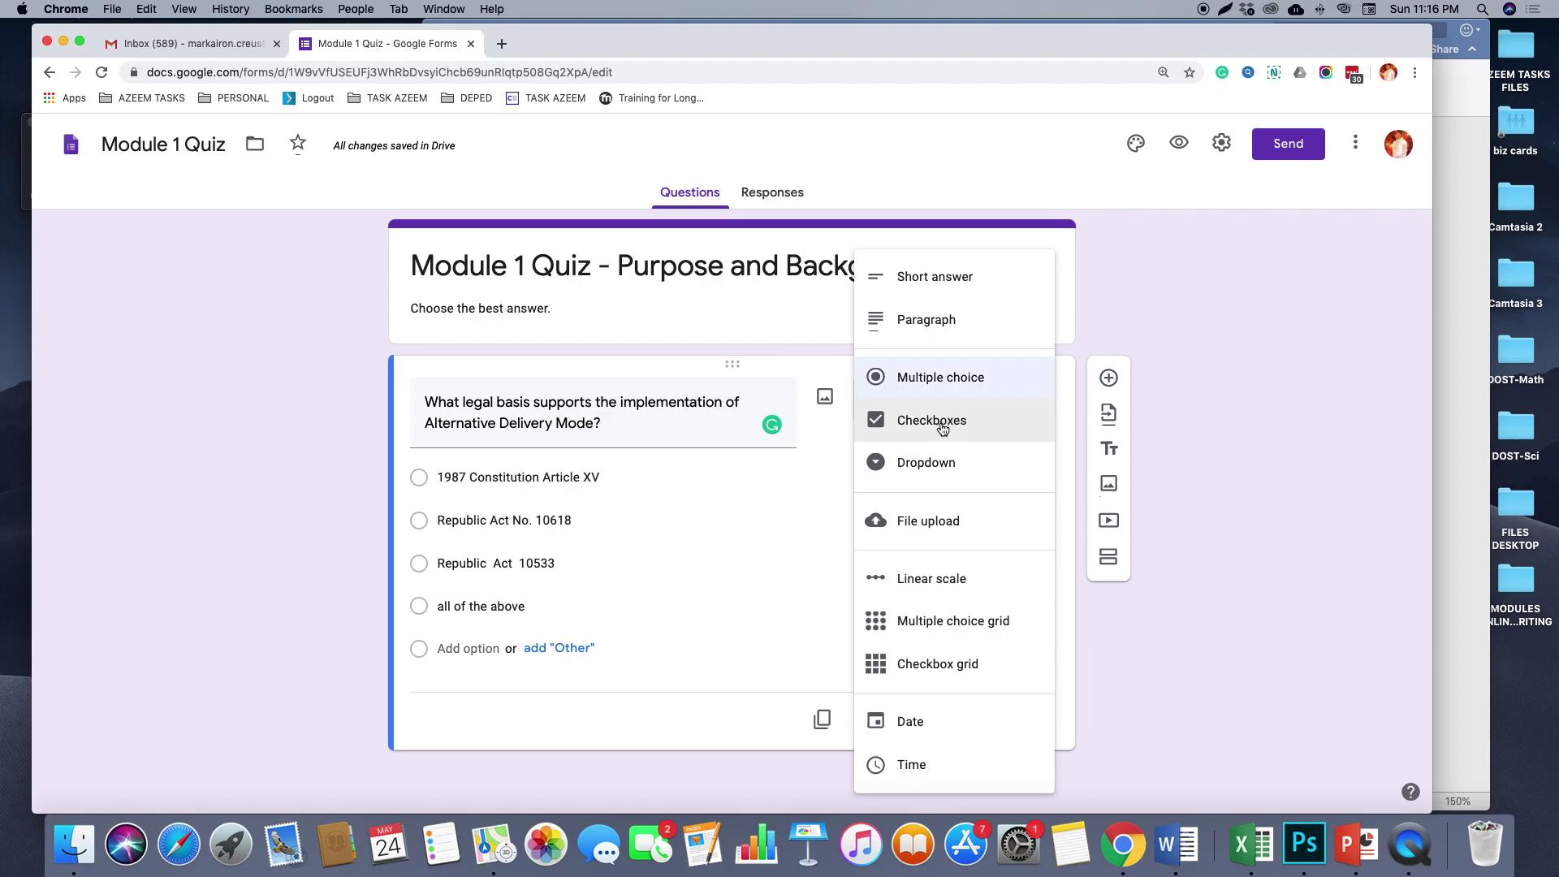
{"action": "left_click", "coordinate": [738, 469]}
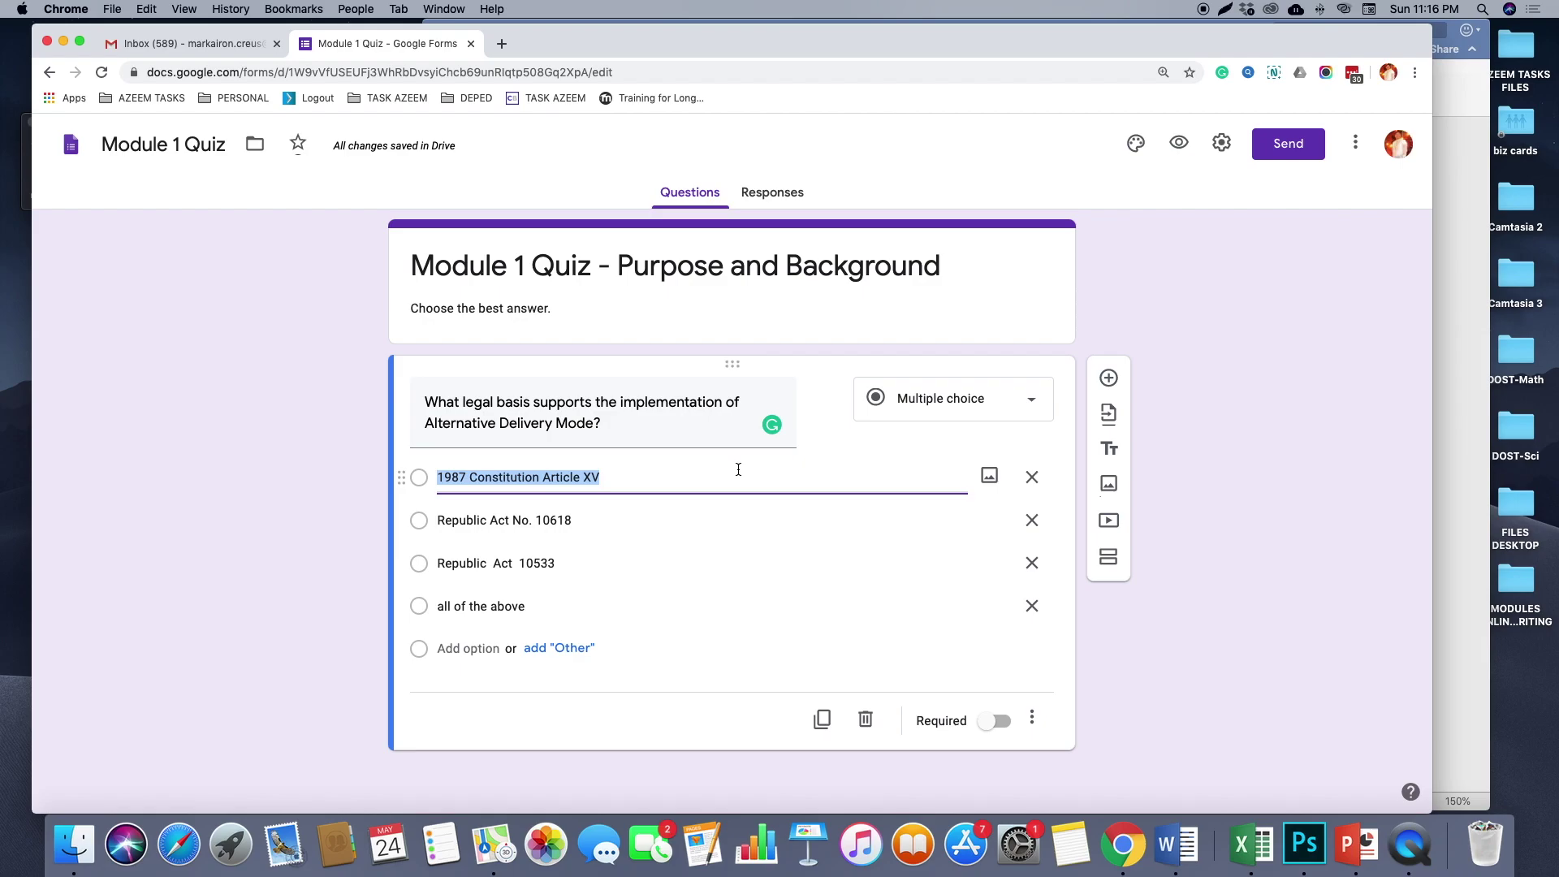
Make the form a quiz in its settings, stop respondents from seeing correct answers, and save
{"action": "left_click", "coordinate": [1218, 149]}
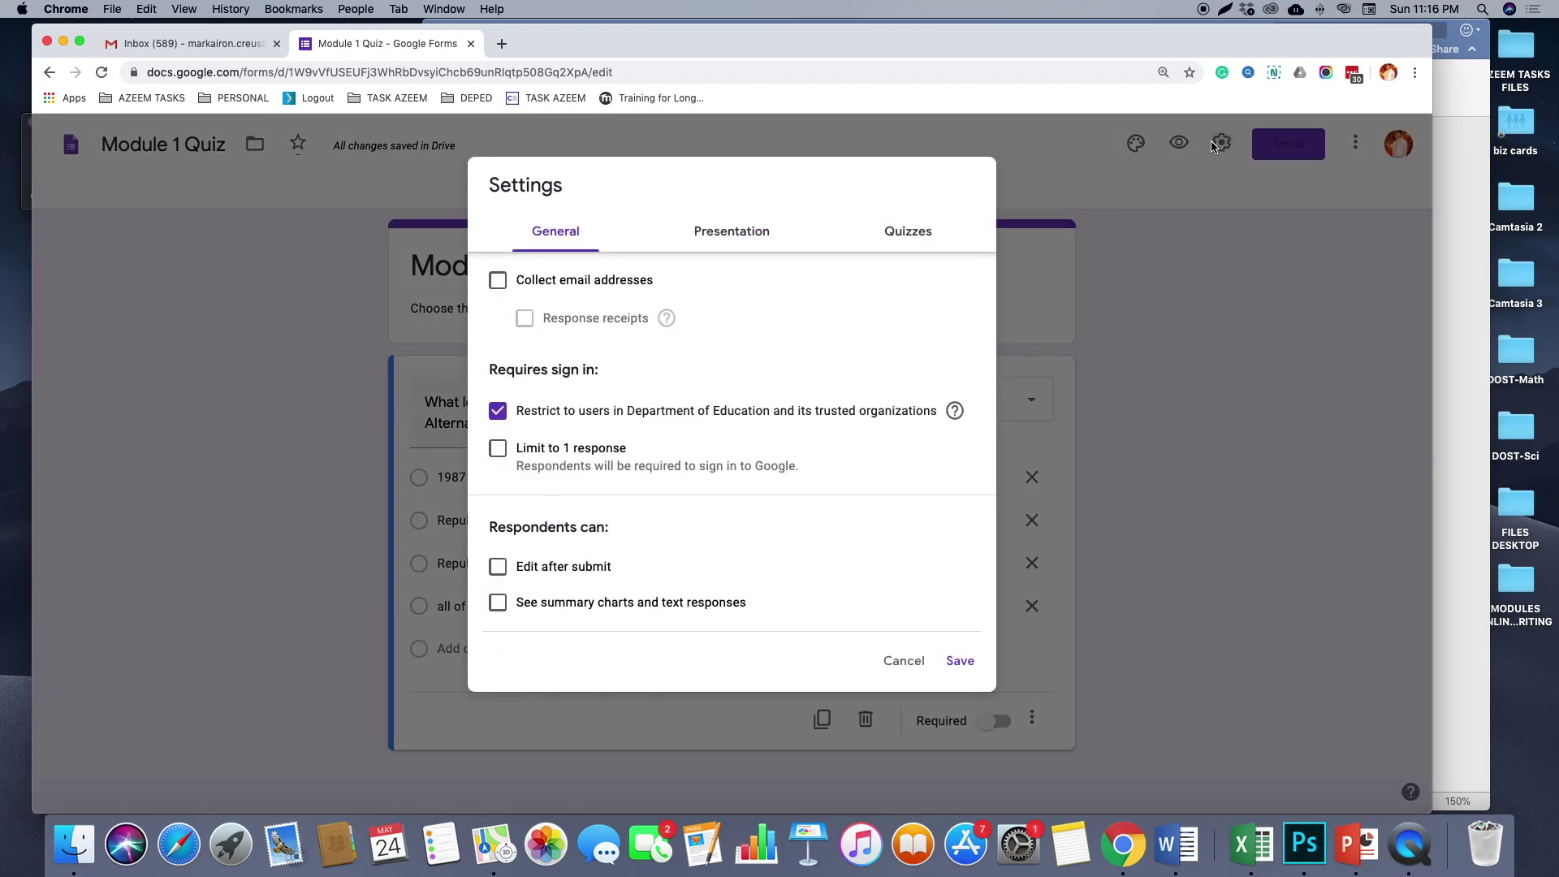
{"action": "left_click", "coordinate": [905, 232]}
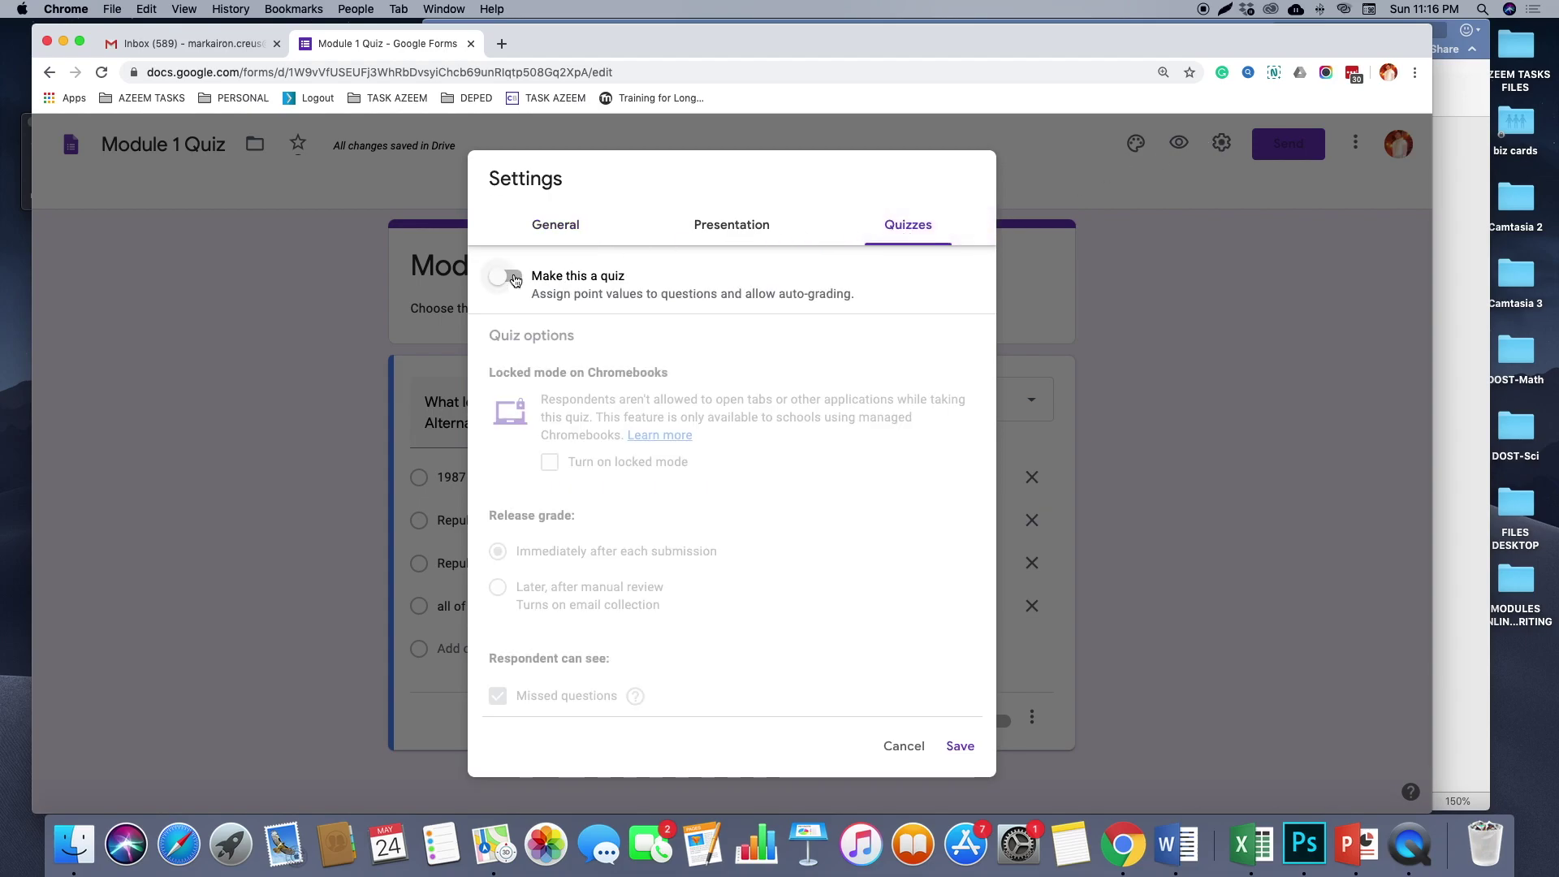
{"action": "left_click", "coordinate": [514, 280]}
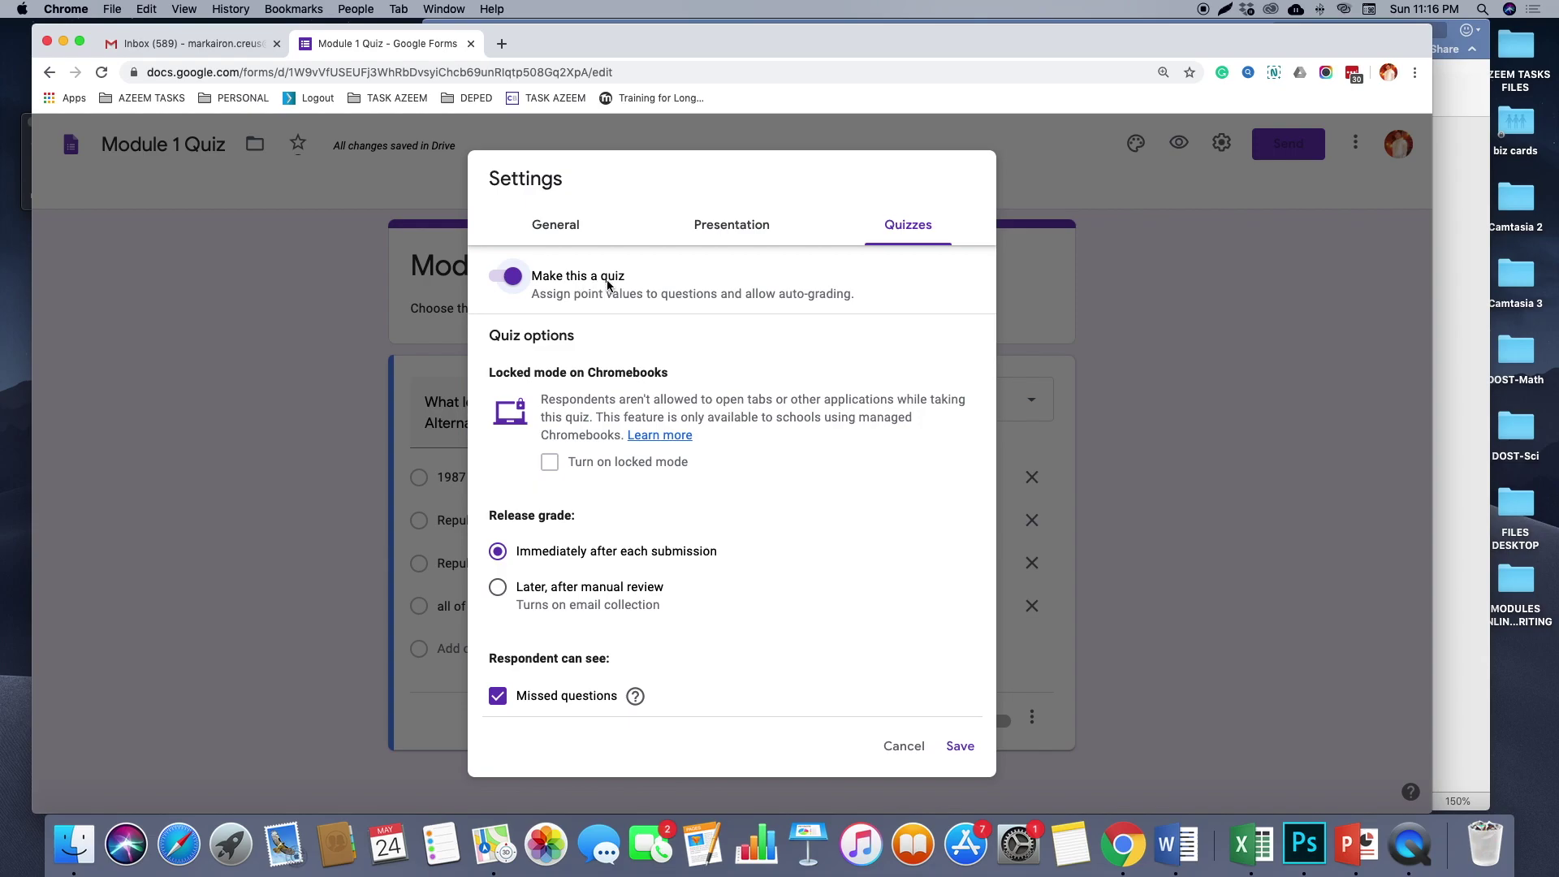
{"action": "scroll", "coordinate": [608, 284], "scroll_direction": "down", "scroll_amount": 3}
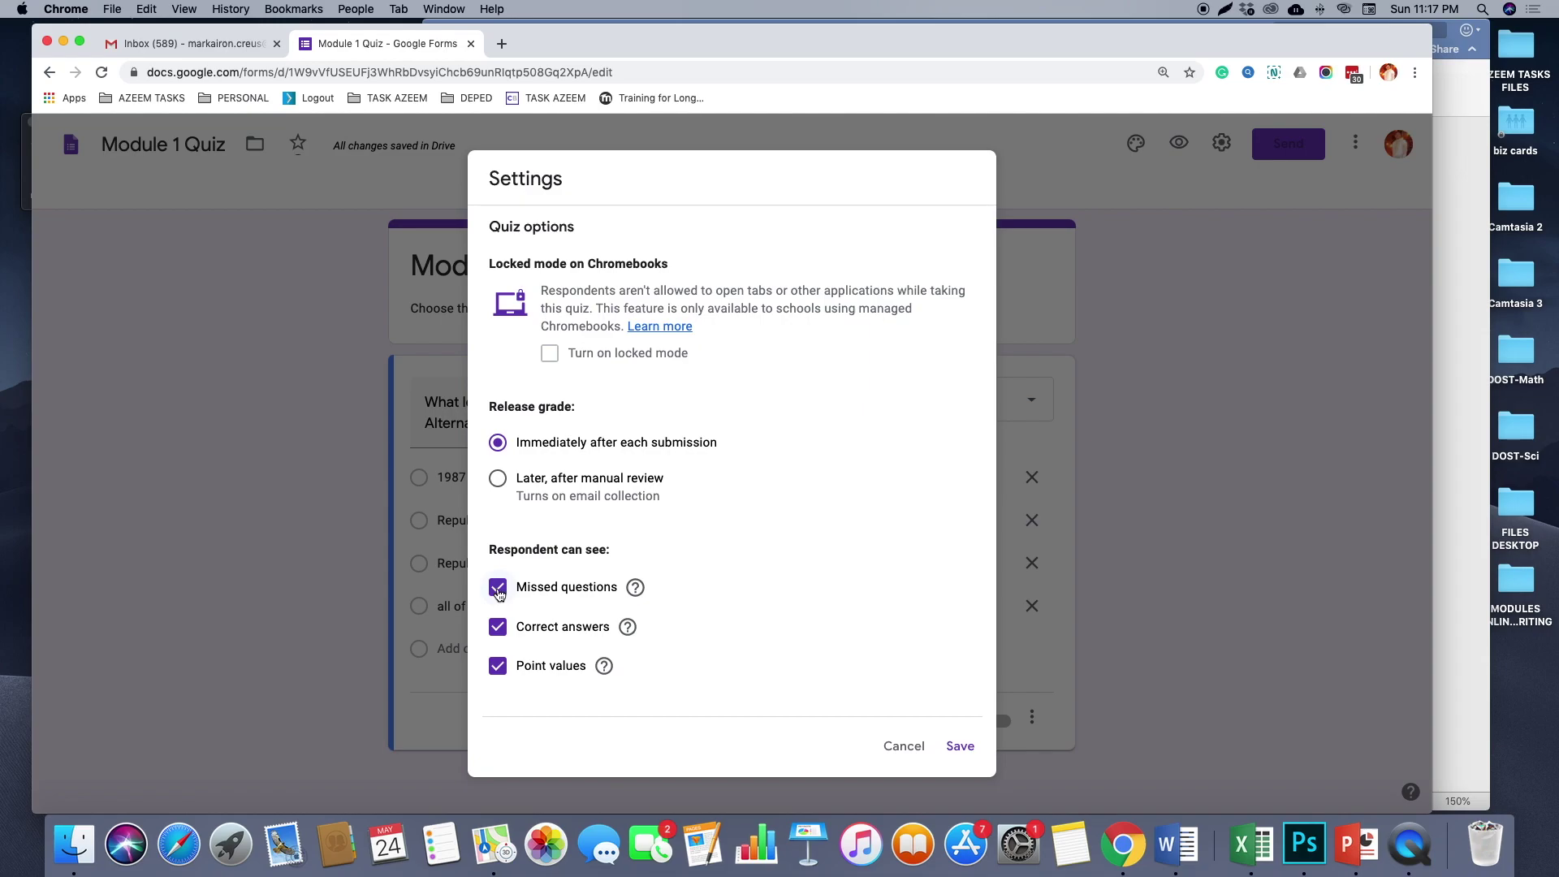
{"action": "left_click", "coordinate": [499, 634]}
{"action": "left_click", "coordinate": [960, 746]}
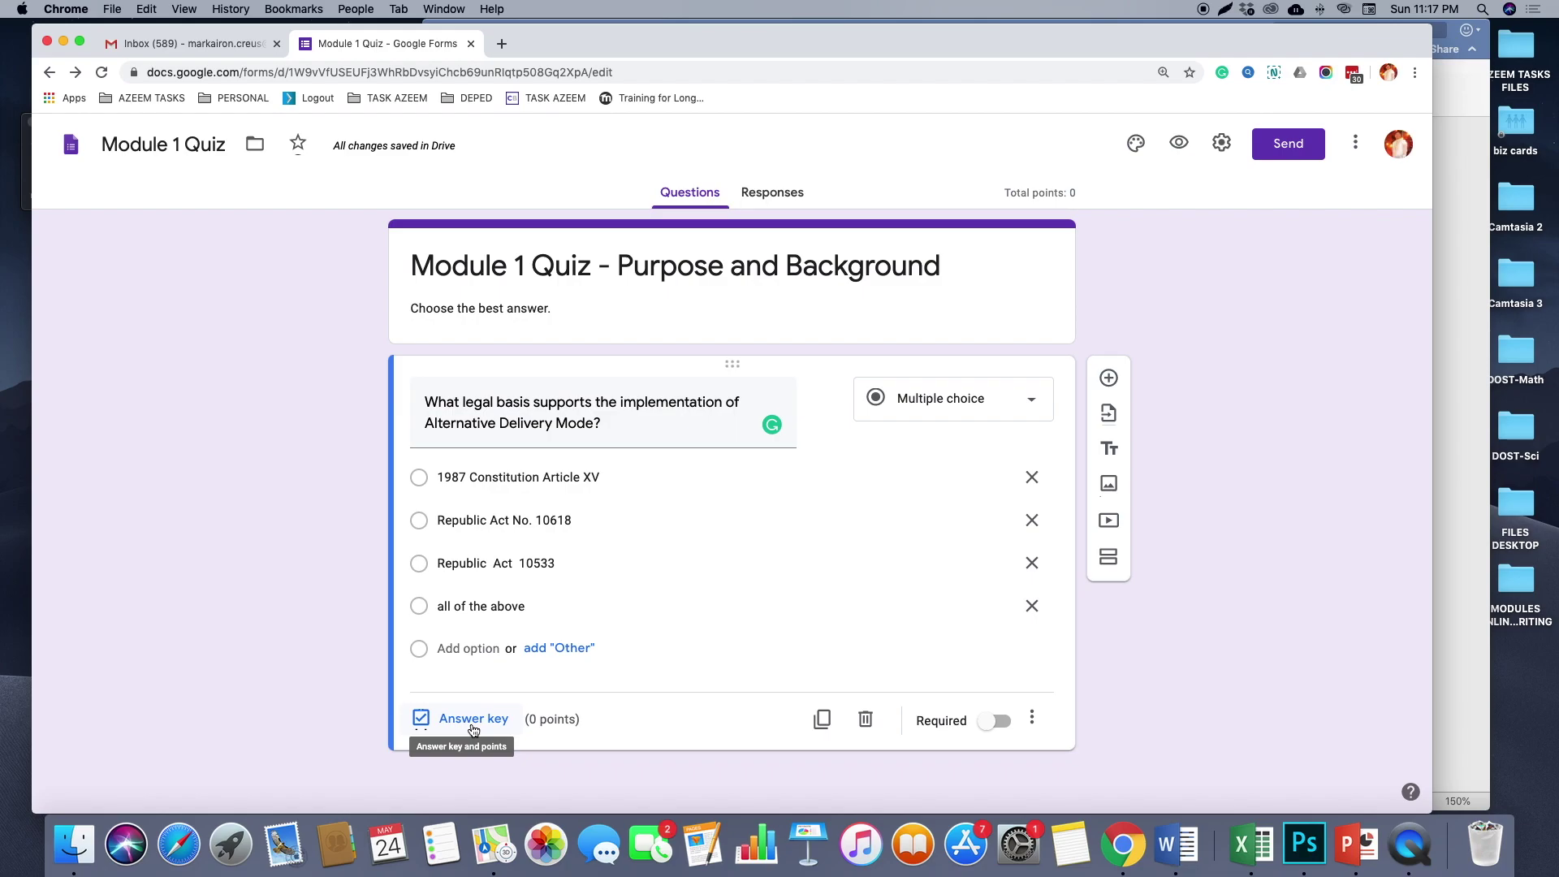
Mark "1987 Constitution Article XV" as the first question's correct answer worth 1 point and make the question required
{"action": "left_click", "coordinate": [463, 723]}
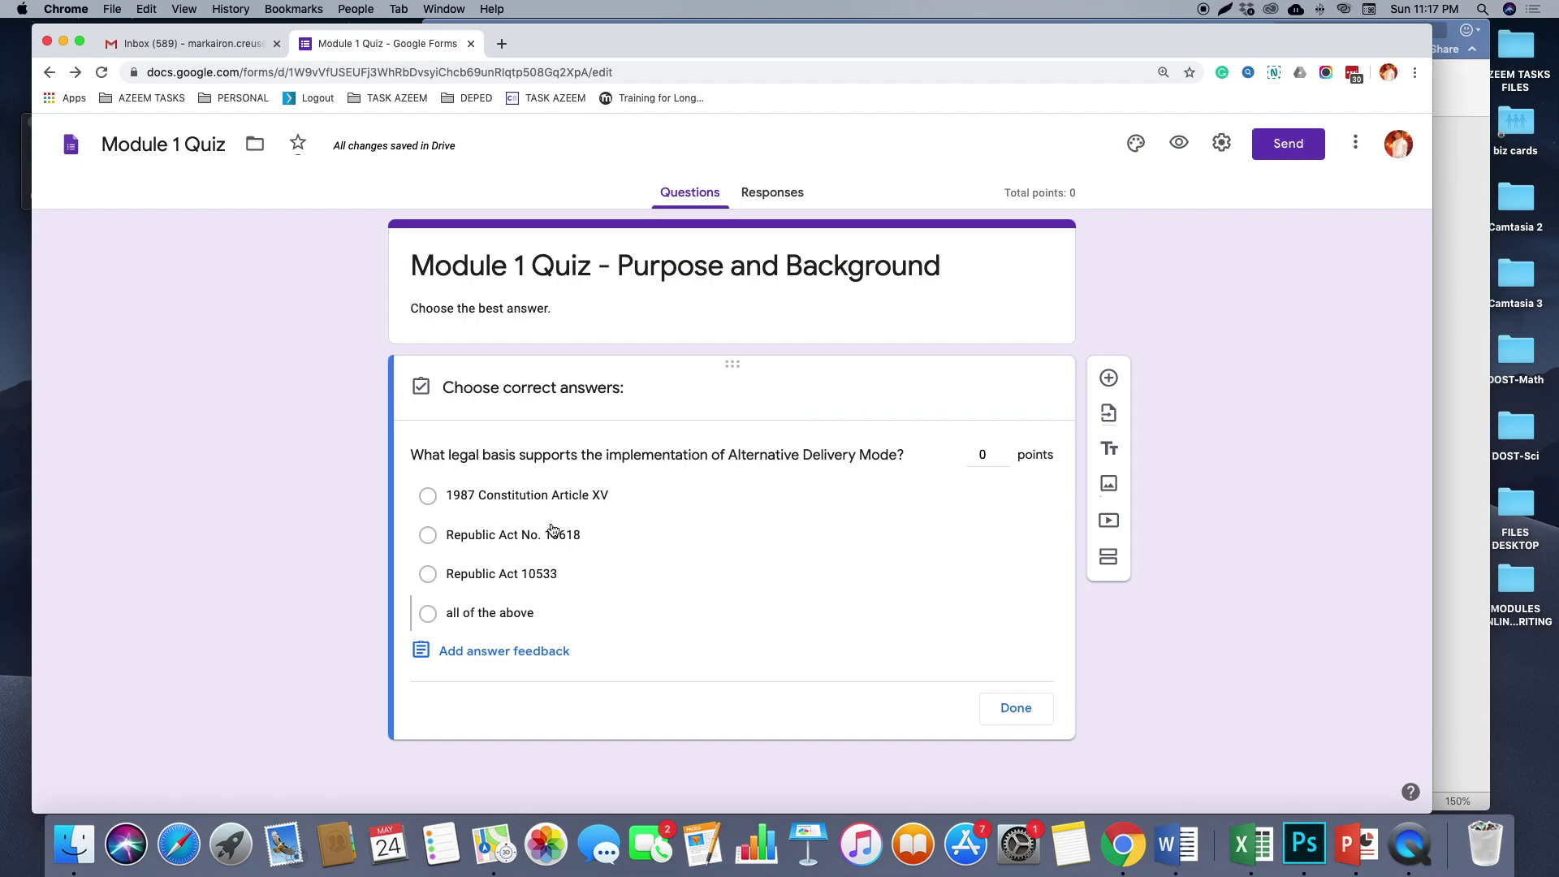
{"action": "left_click", "coordinate": [428, 497]}
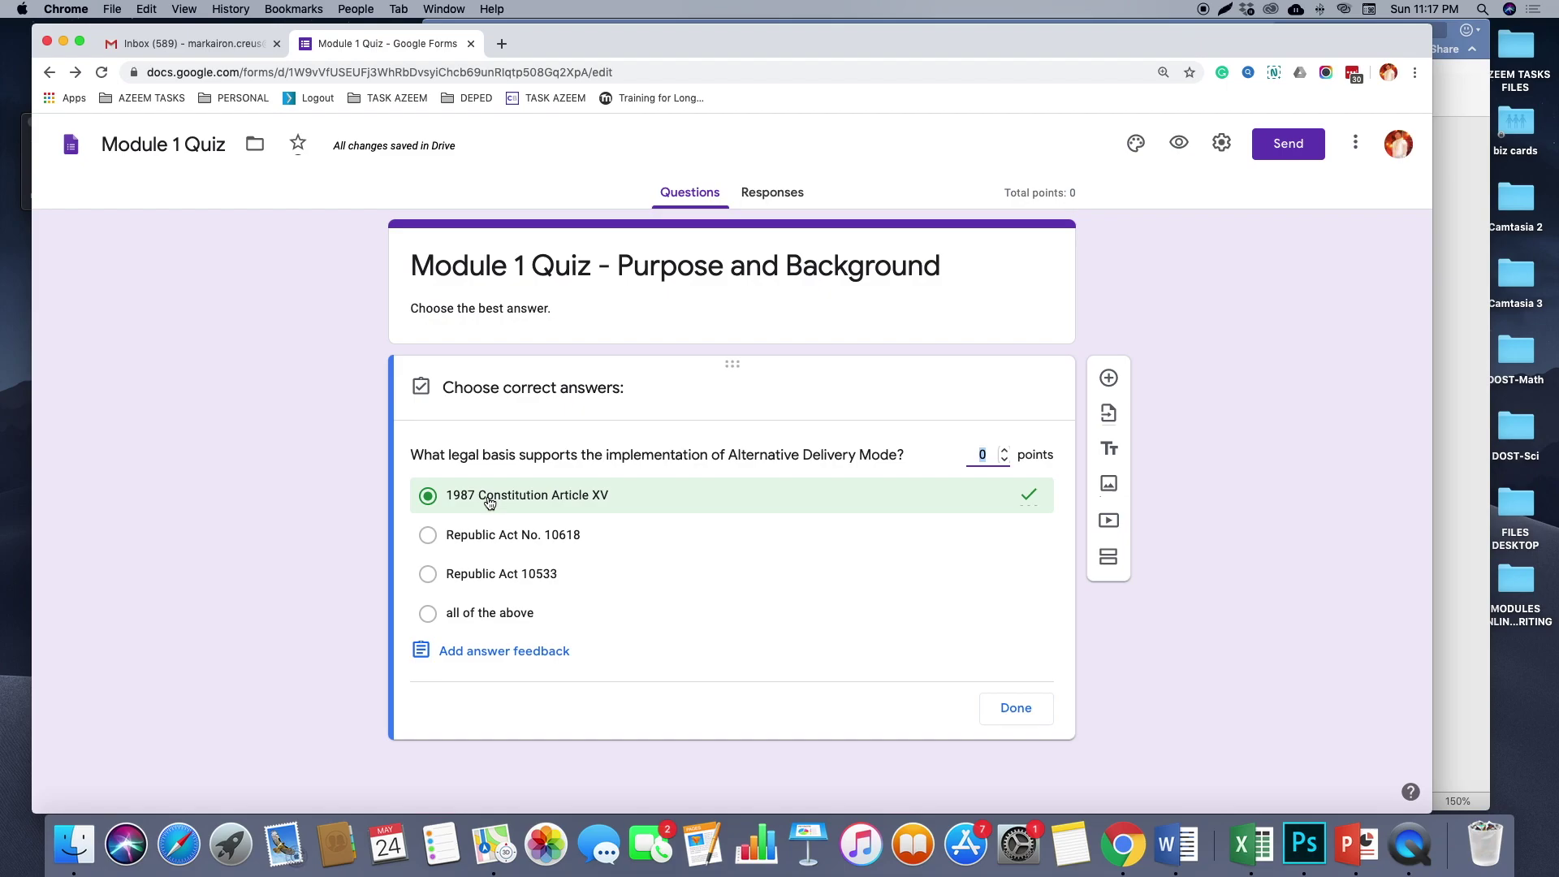
{"action": "type", "text": "1"}
{"action": "left_click", "coordinate": [1015, 709]}
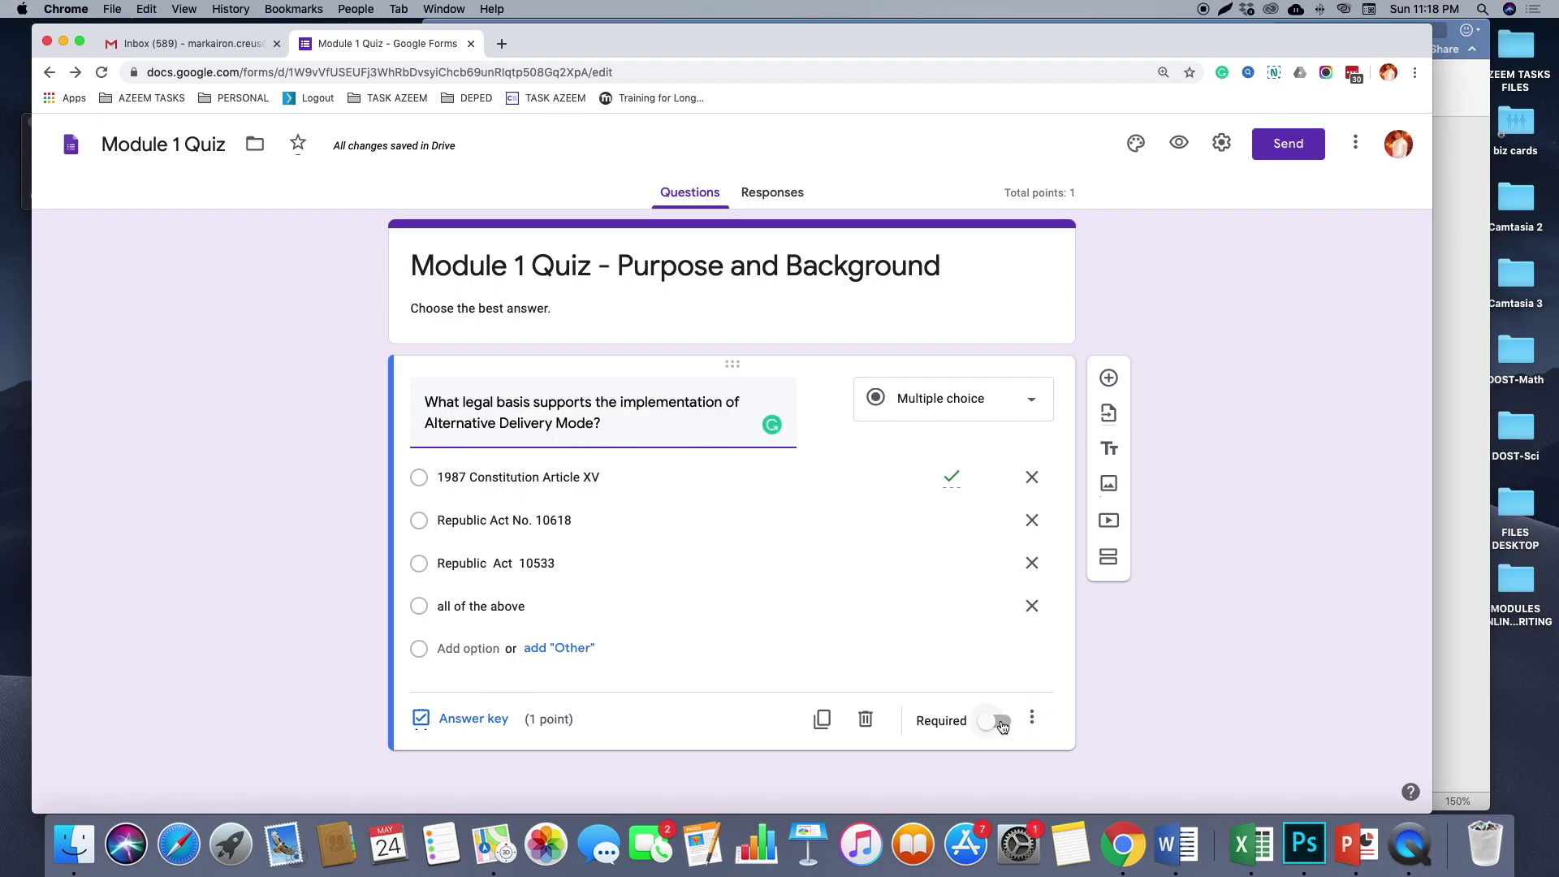
{"action": "left_click", "coordinate": [999, 722]}
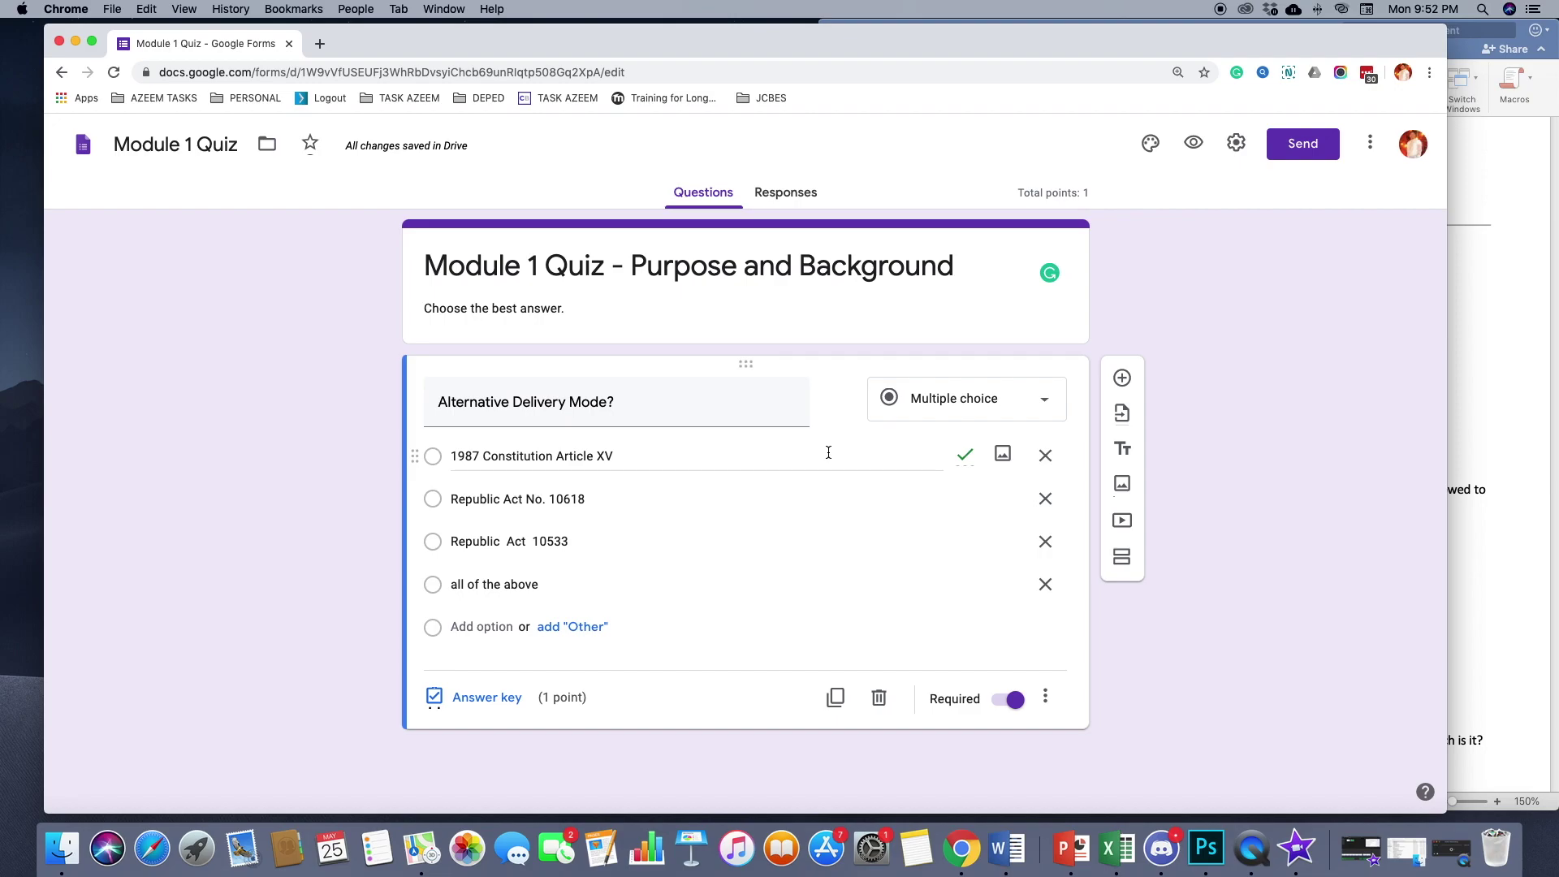
Add a second question with the text "Who among the following may be placed under ADM? Choose all that apply." copied from the Word document
{"action": "left_click", "coordinate": [1122, 378]}
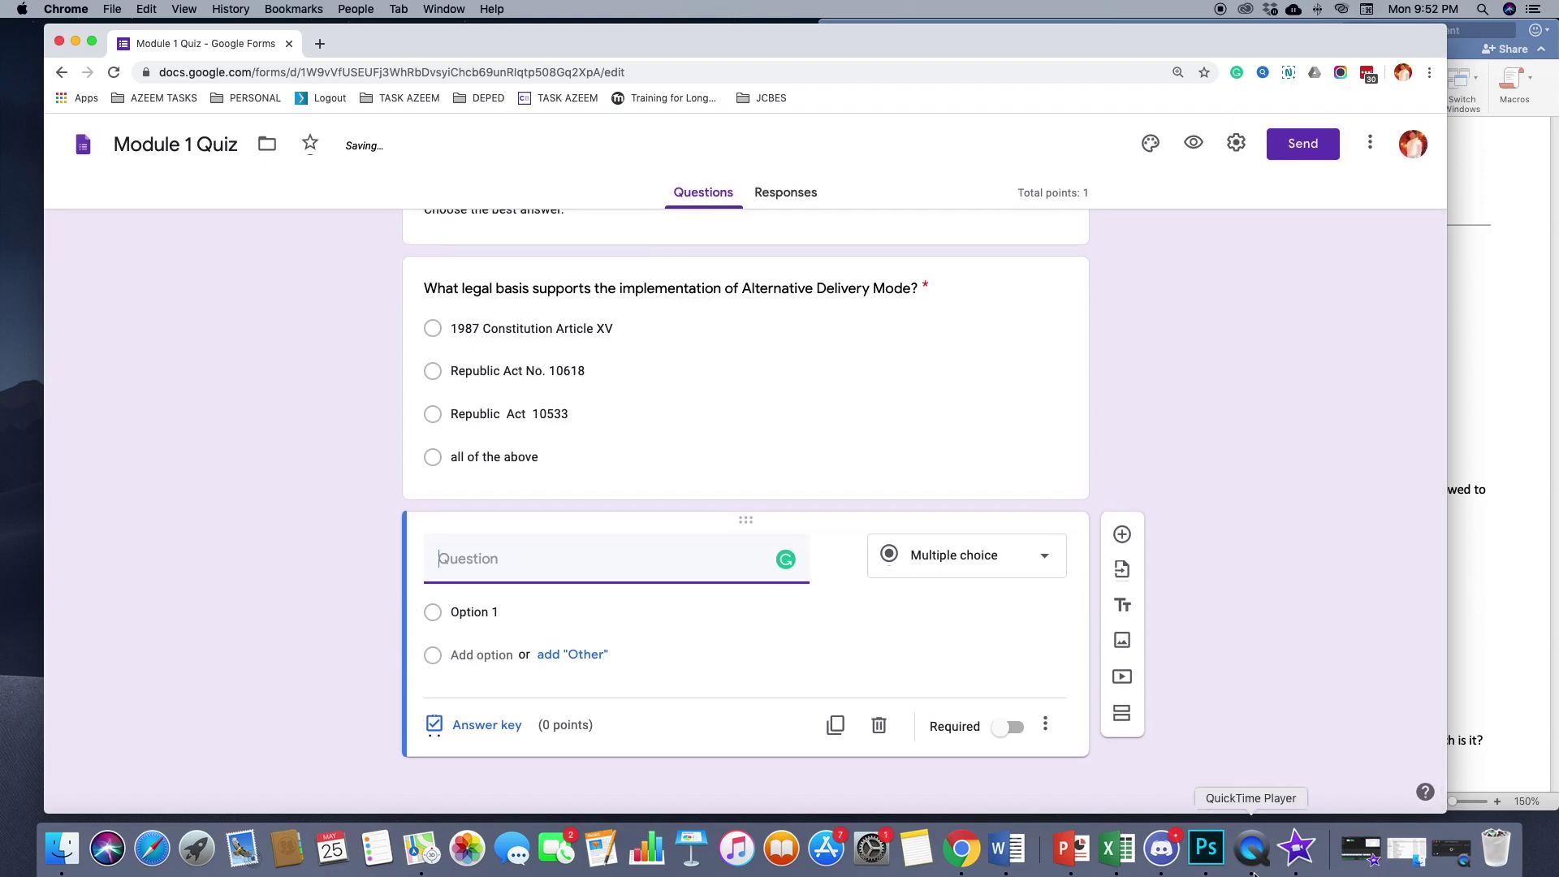
{"action": "left_click", "coordinate": [1007, 849]}
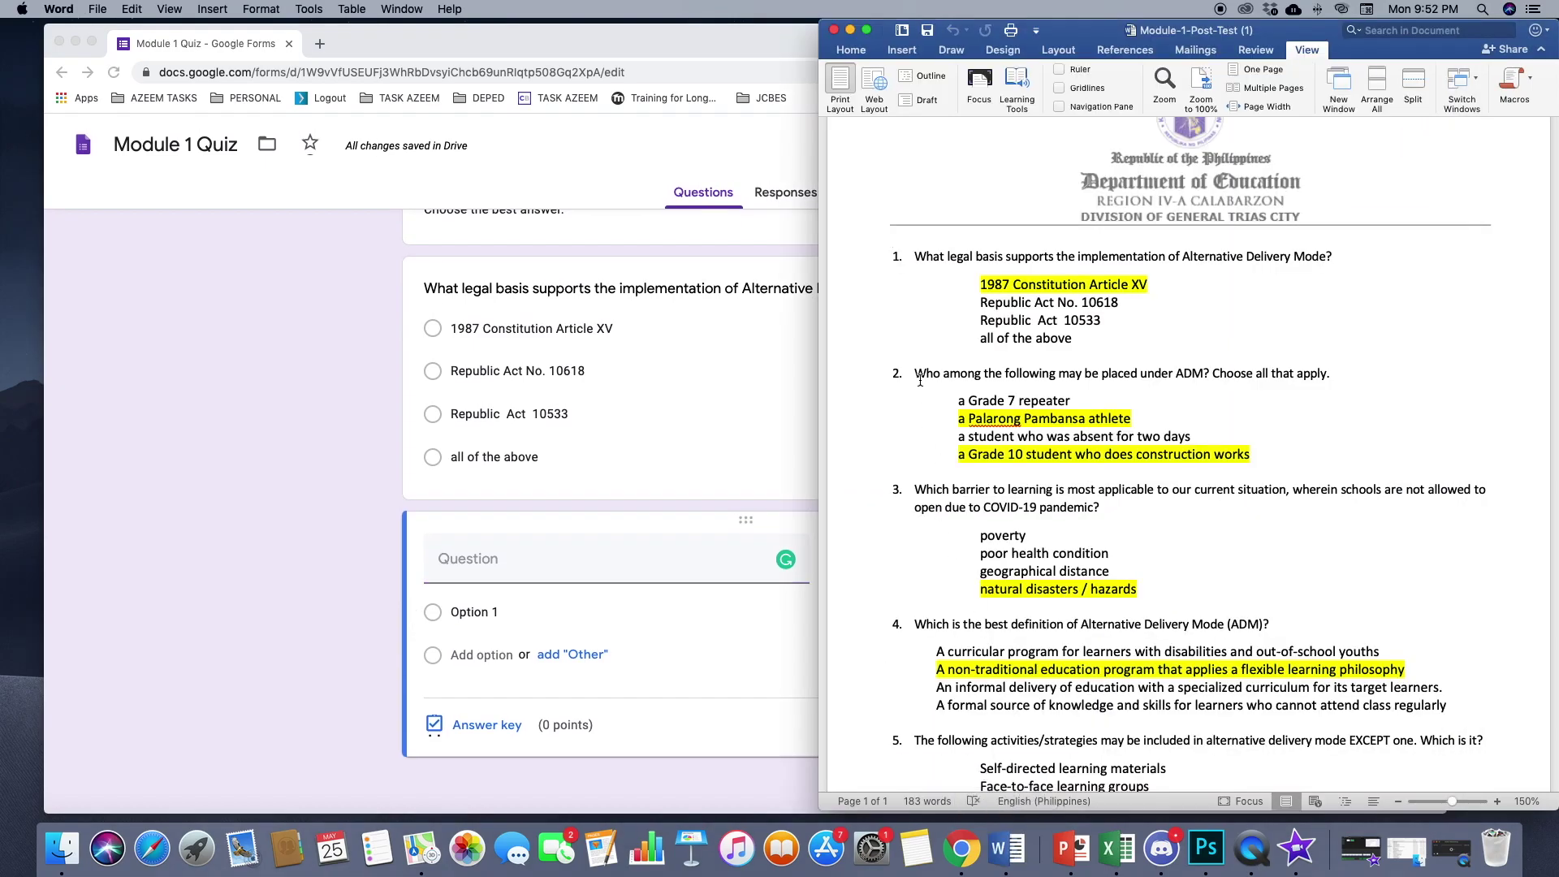
{"action": "left_click_drag", "start_coordinate": [916, 374], "coordinate": [1330, 375]}
{"action": "key", "text": "super+c"}
{"action": "left_click", "coordinate": [718, 674]}
{"action": "key", "text": "super+v"}
{"action": "left_click", "coordinate": [464, 559]}
{"action": "key", "text": "BackSpace"}
{"action": "key", "text": "BackSpace"}
{"action": "key", "text": "BackSpace"}
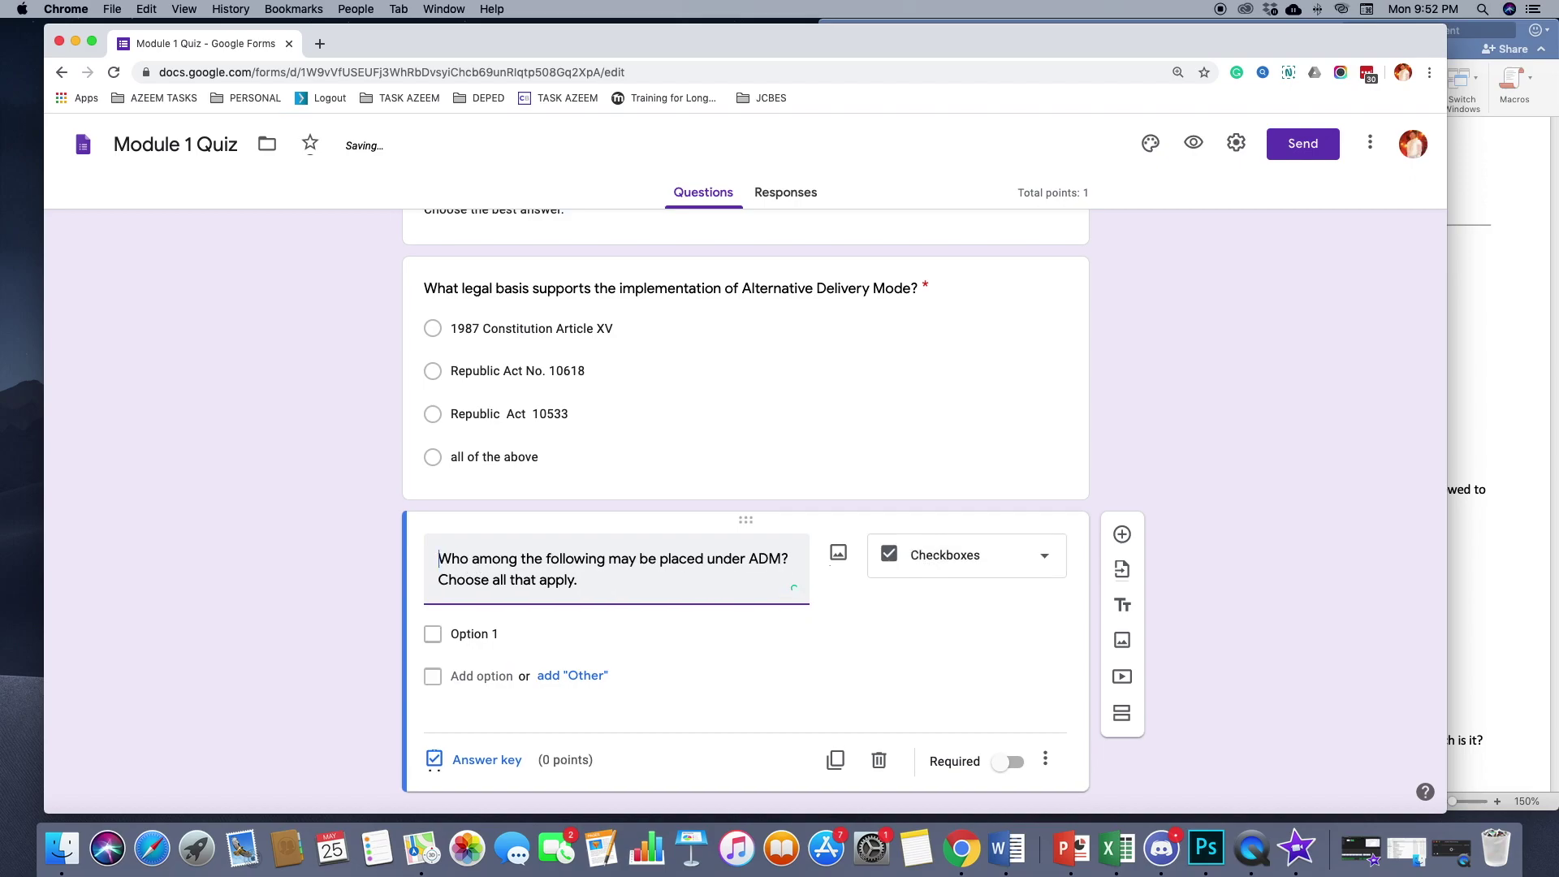
Copy "a Grade 7 repeater" and "a Palarong Pambansa athlete" from the Word document as the second question's first two options
{"action": "left_click", "coordinate": [1007, 848]}
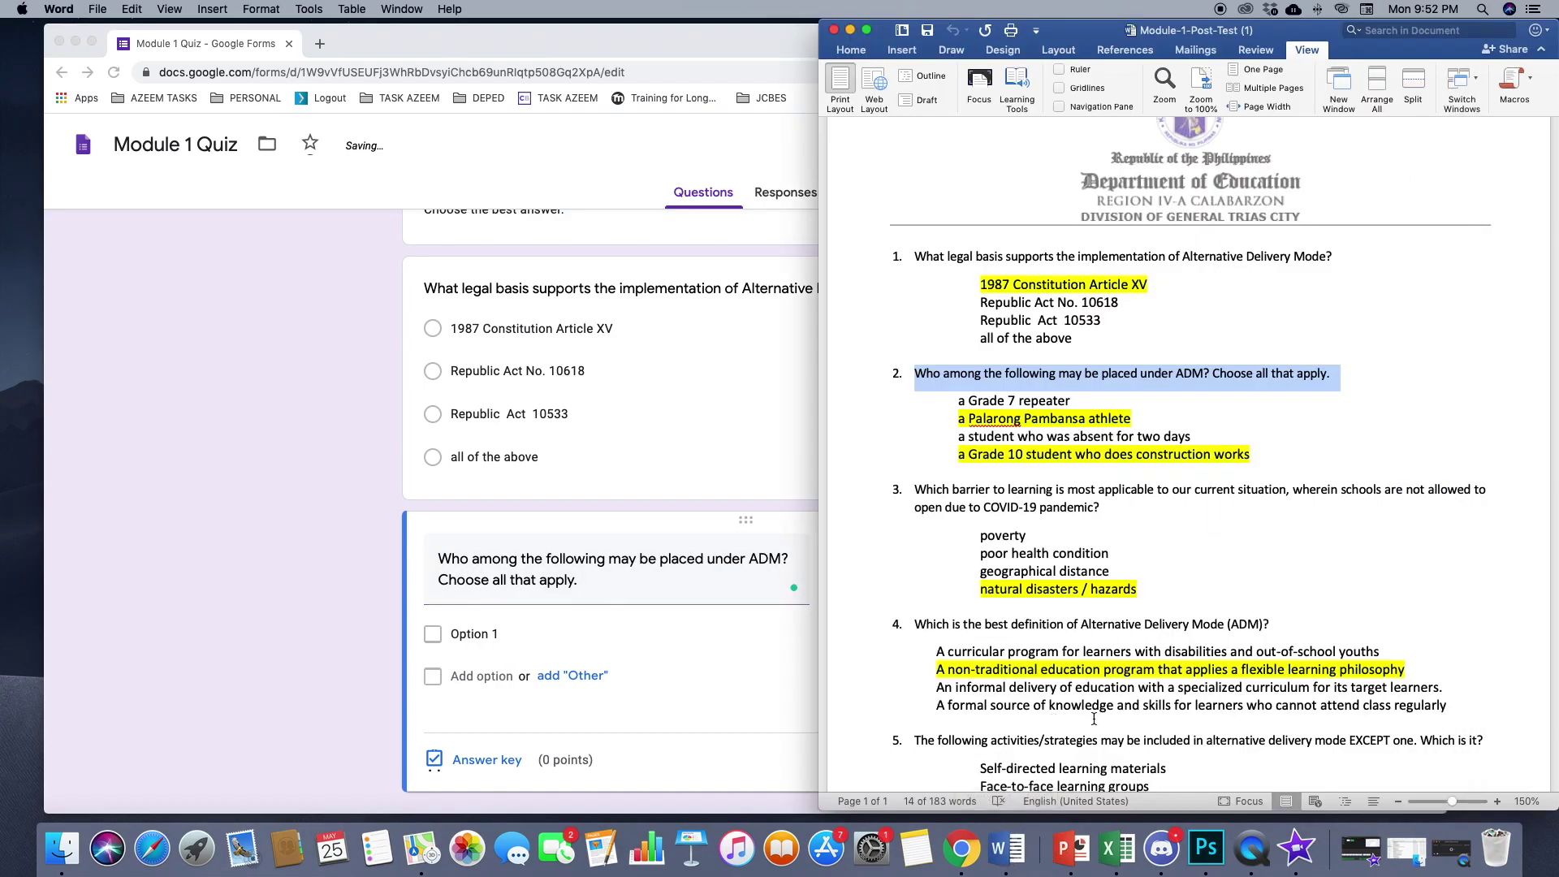
{"action": "left_click_drag", "start_coordinate": [959, 400], "coordinate": [1072, 400]}
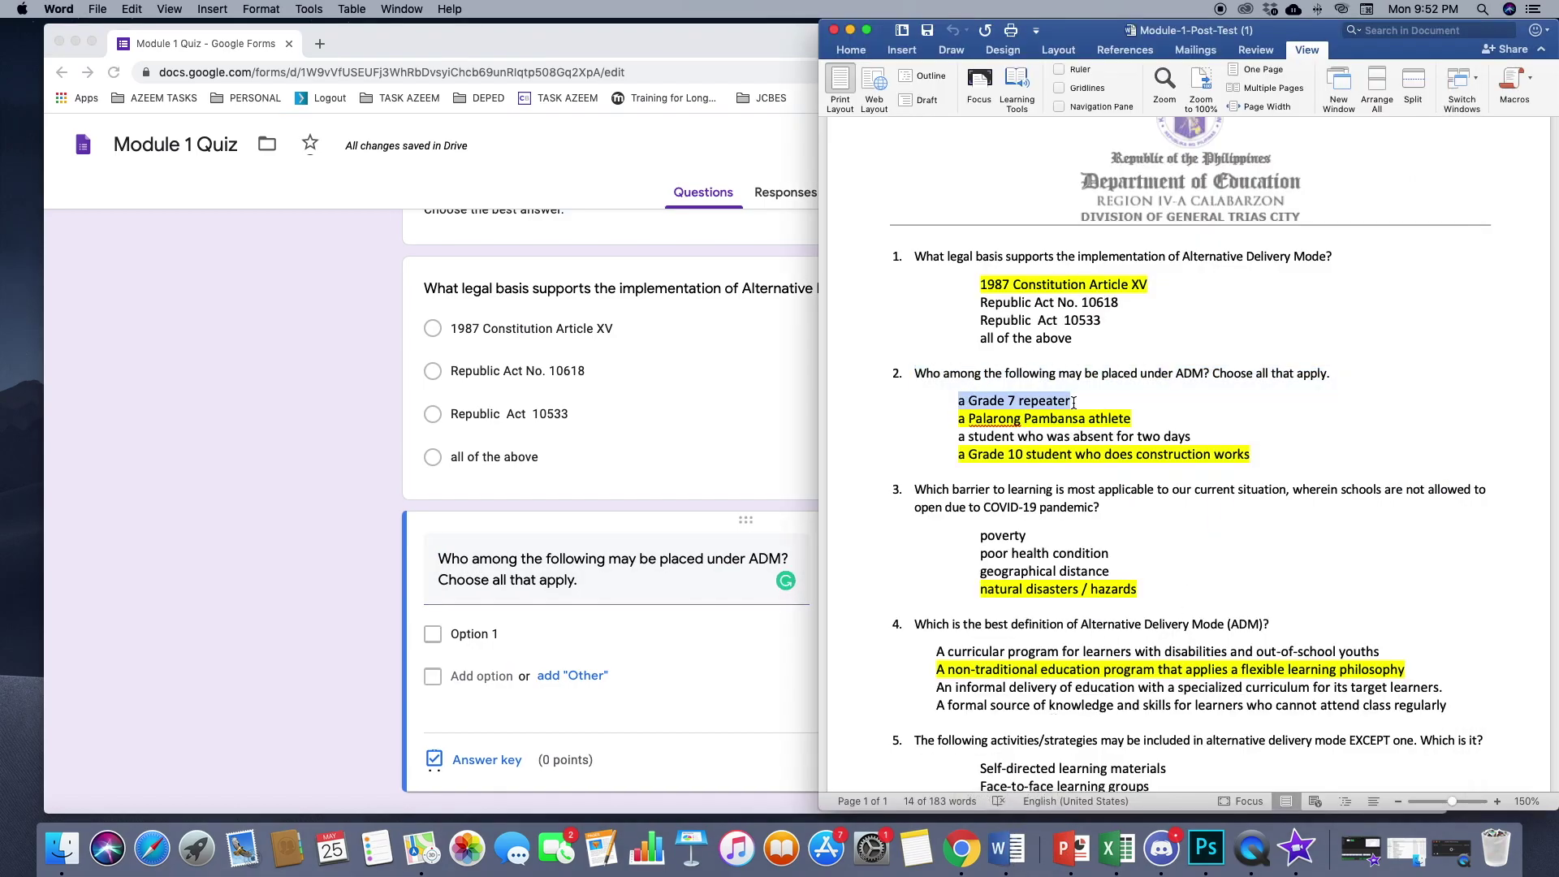
{"action": "left_click", "coordinate": [489, 642]}
{"action": "left_click", "coordinate": [510, 633]}
{"action": "key", "text": "cmd+v"}
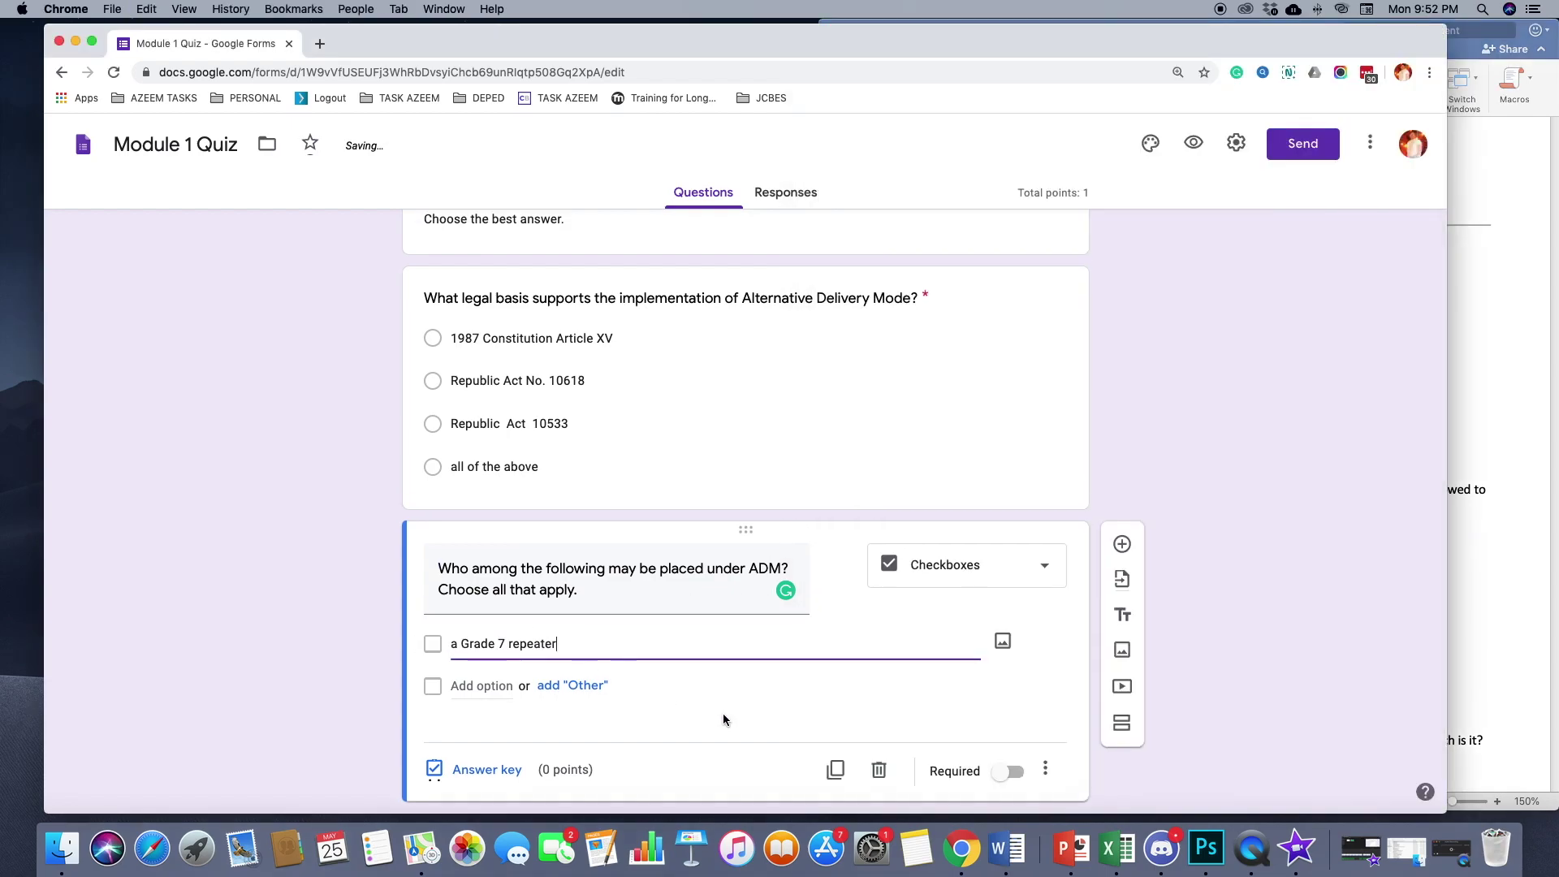
{"action": "left_click", "coordinate": [1007, 848]}
{"action": "key", "text": "super+c"}
{"action": "left_click", "coordinate": [961, 849]}
{"action": "key", "text": "Return"}
{"action": "key", "text": "super+v"}
Add the copied options "a student who was absent for two days" and "a Grade 10 student who does construction works" to the second question
{"action": "left_click", "coordinate": [1007, 849]}
{"action": "left_click_drag", "start_coordinate": [1046, 437], "coordinate": [1196, 445]}
{"action": "key", "text": "super+c"}
{"action": "left_click", "coordinate": [961, 848]}
{"action": "key", "text": "Return"}
{"action": "key", "text": "super+v"}
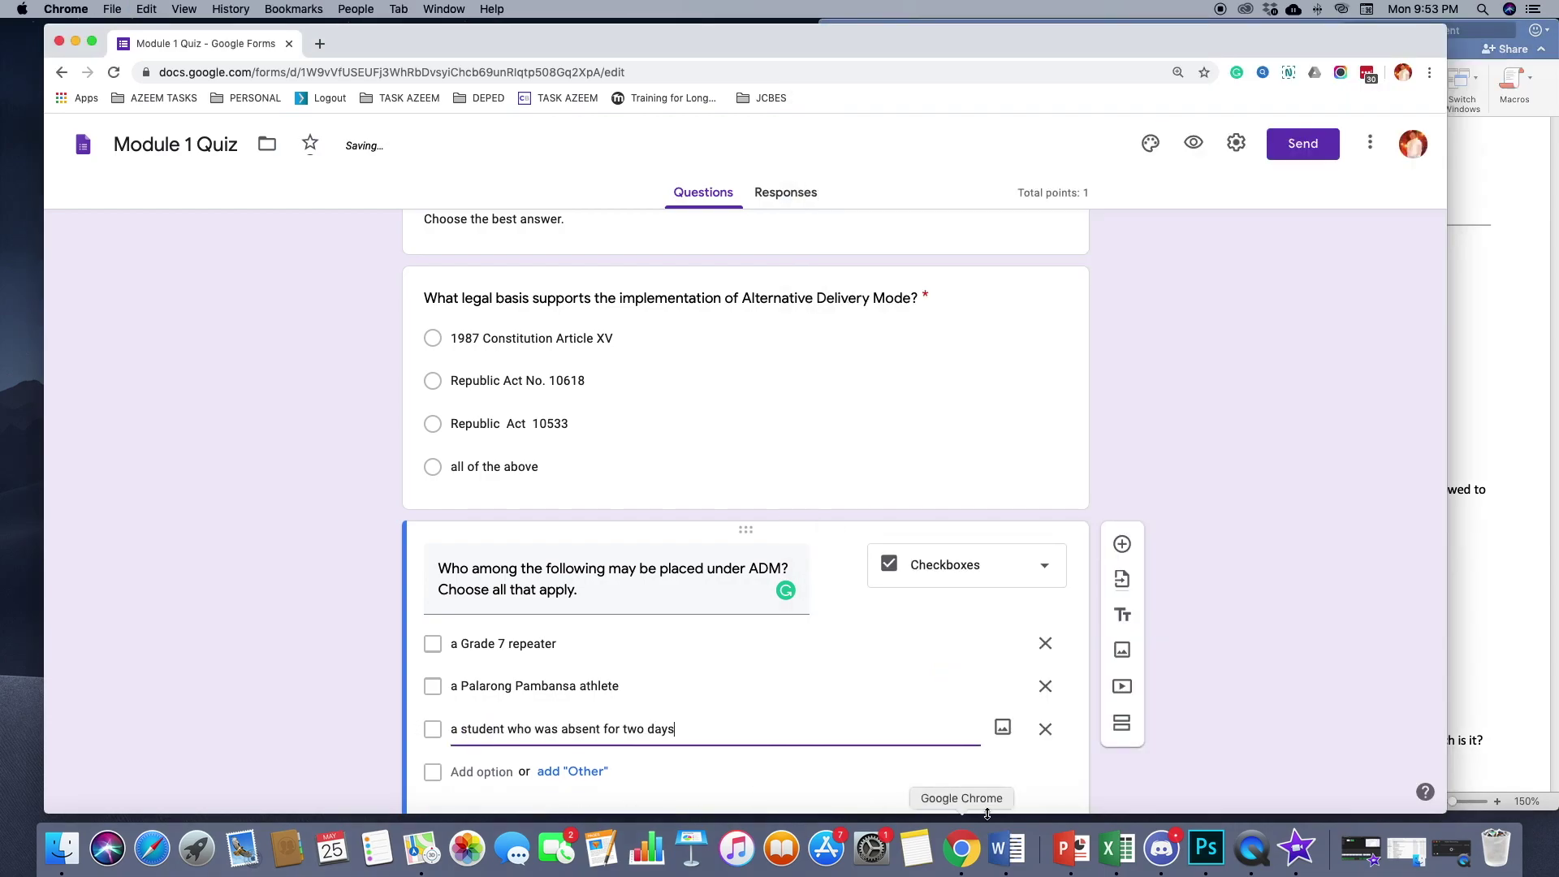
{"action": "left_click", "coordinate": [1007, 849]}
{"action": "left_click", "coordinate": [961, 849]}
{"action": "left_click", "coordinate": [474, 771]}
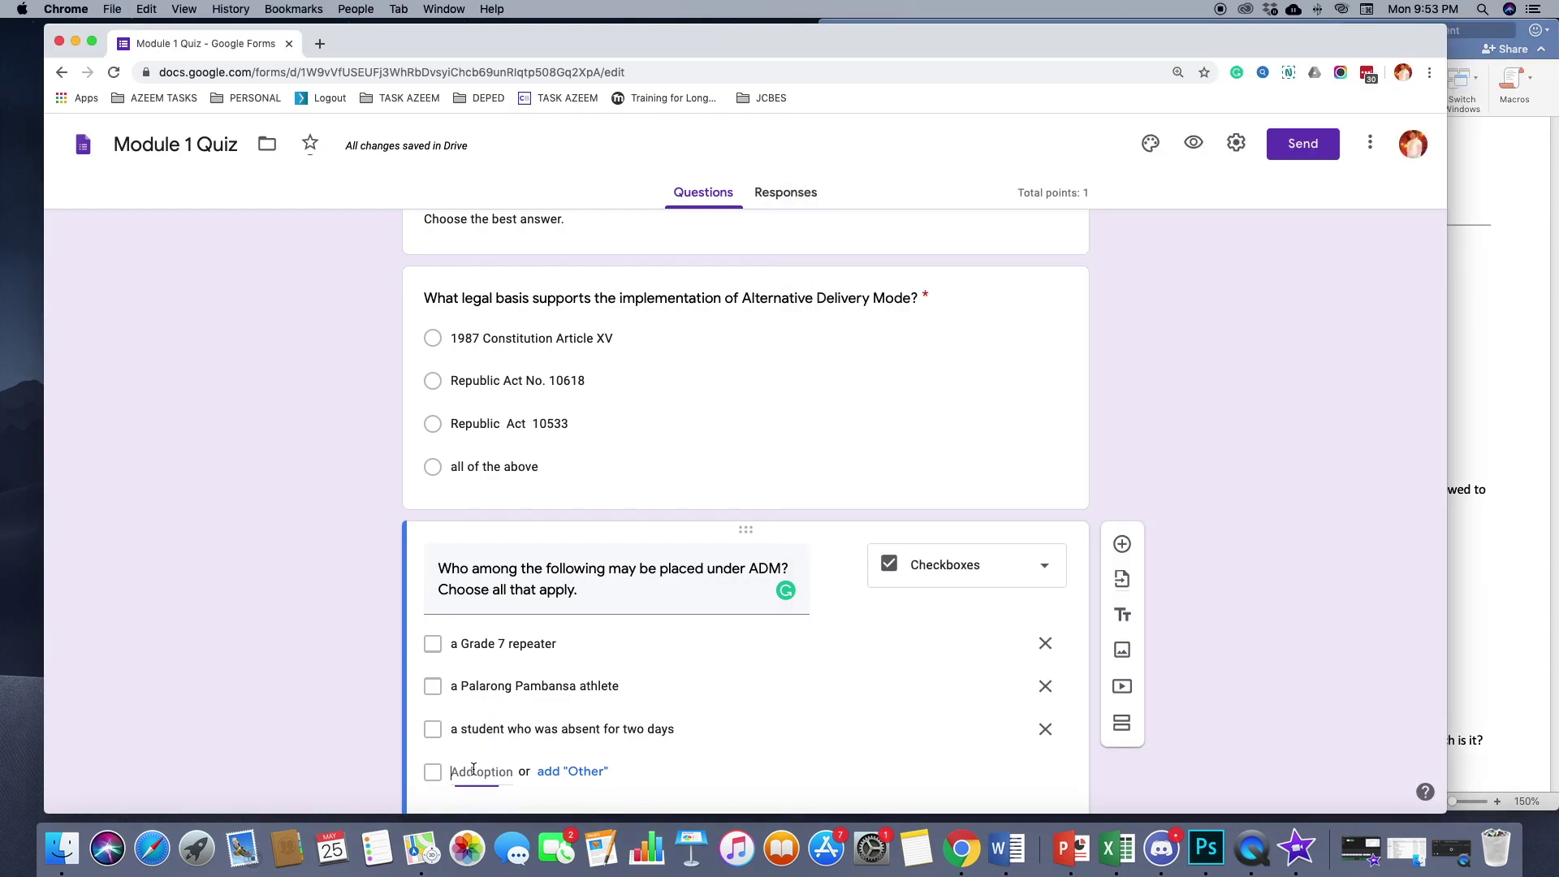
{"action": "key", "text": "super+v"}
Choose Checkboxes as the second question's type
{"action": "scroll", "coordinate": [996, 436], "scroll_direction": "down", "scroll_amount": 3}
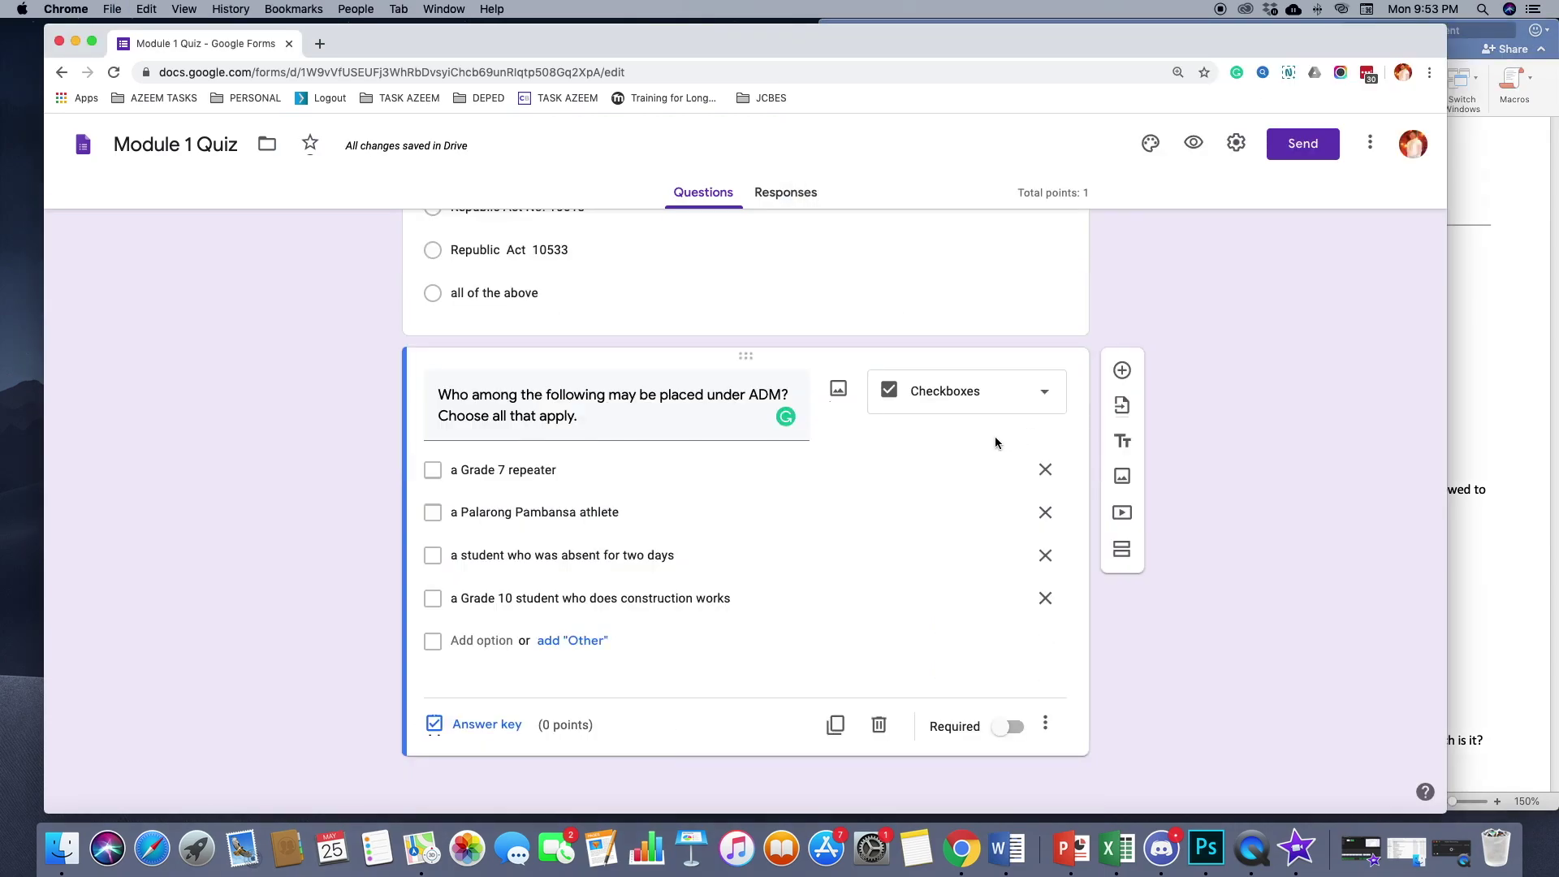
{"action": "left_click", "coordinate": [957, 398]}
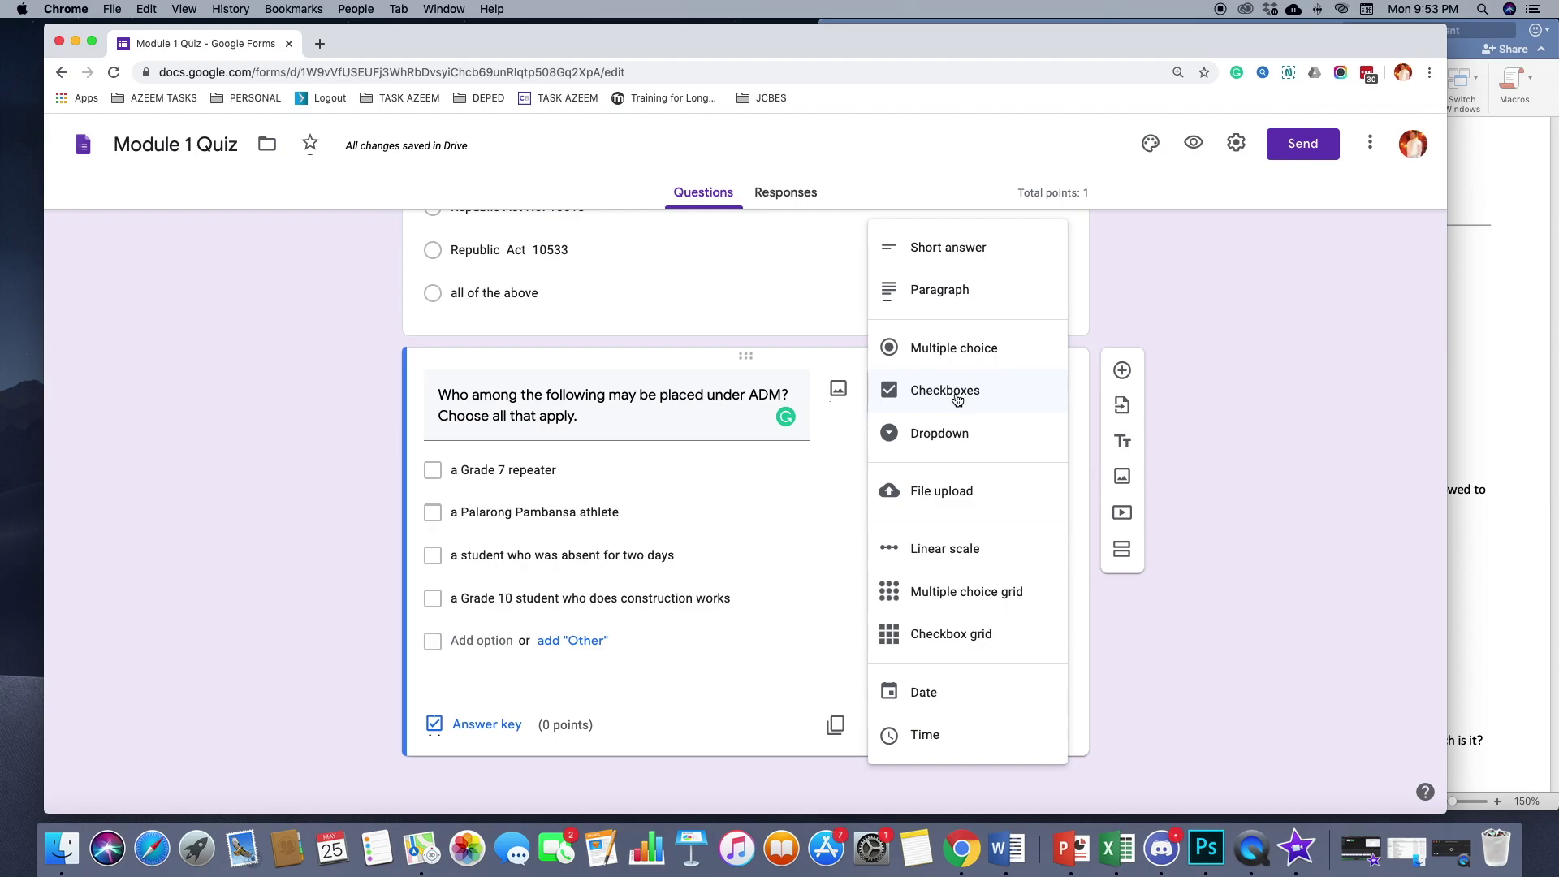
{"action": "left_click", "coordinate": [957, 399]}
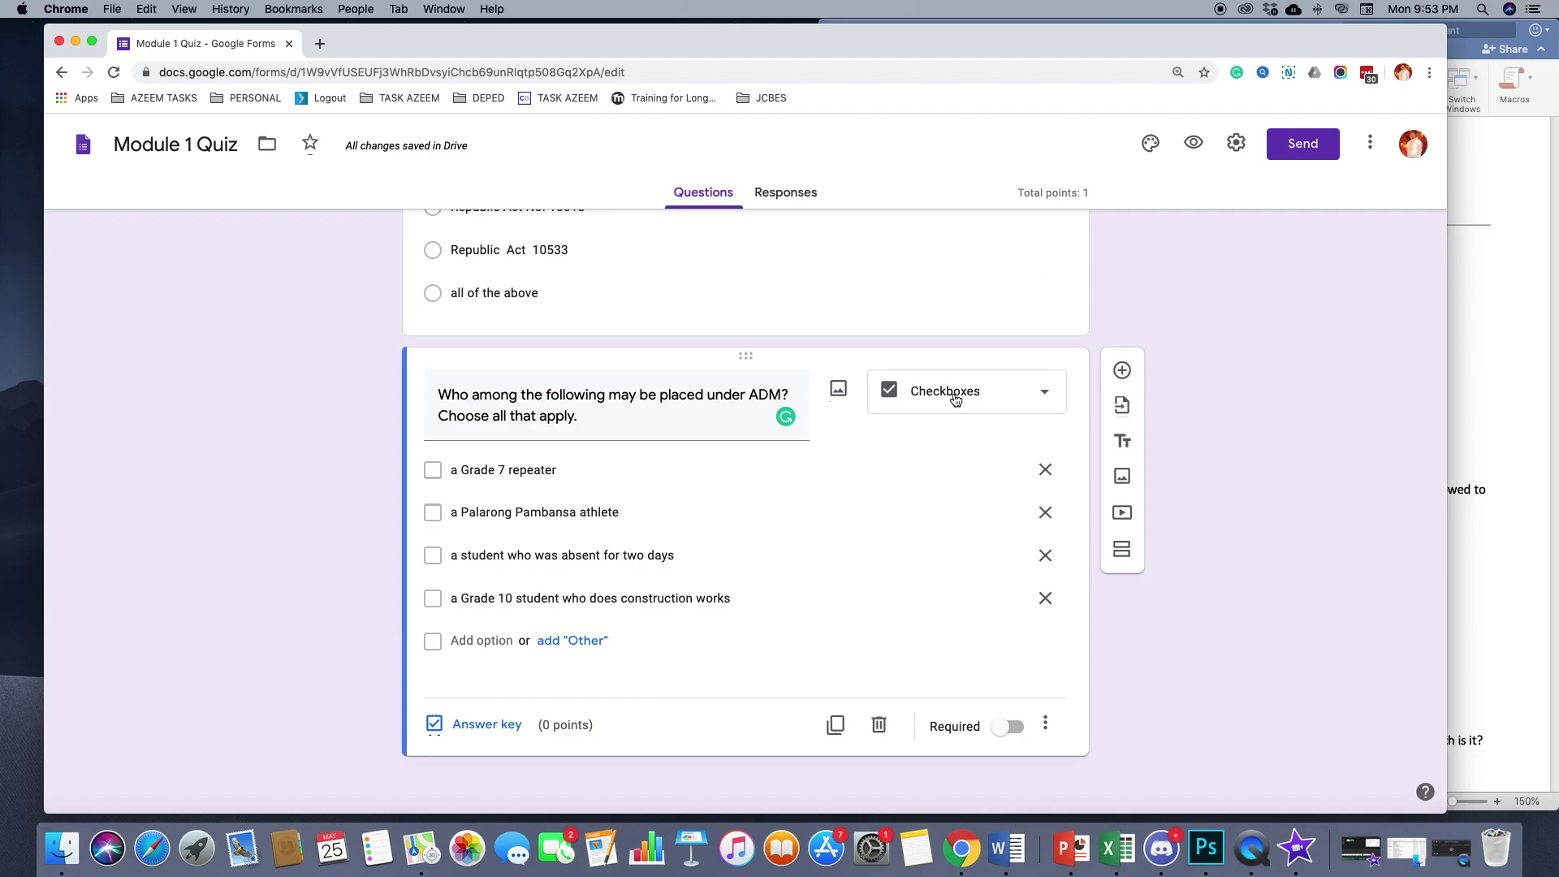
Mark the Palarong Pambansa athlete and the Grade 10 construction worker as correct, give the question 2 points, and make it required
{"action": "left_click", "coordinate": [471, 726]}
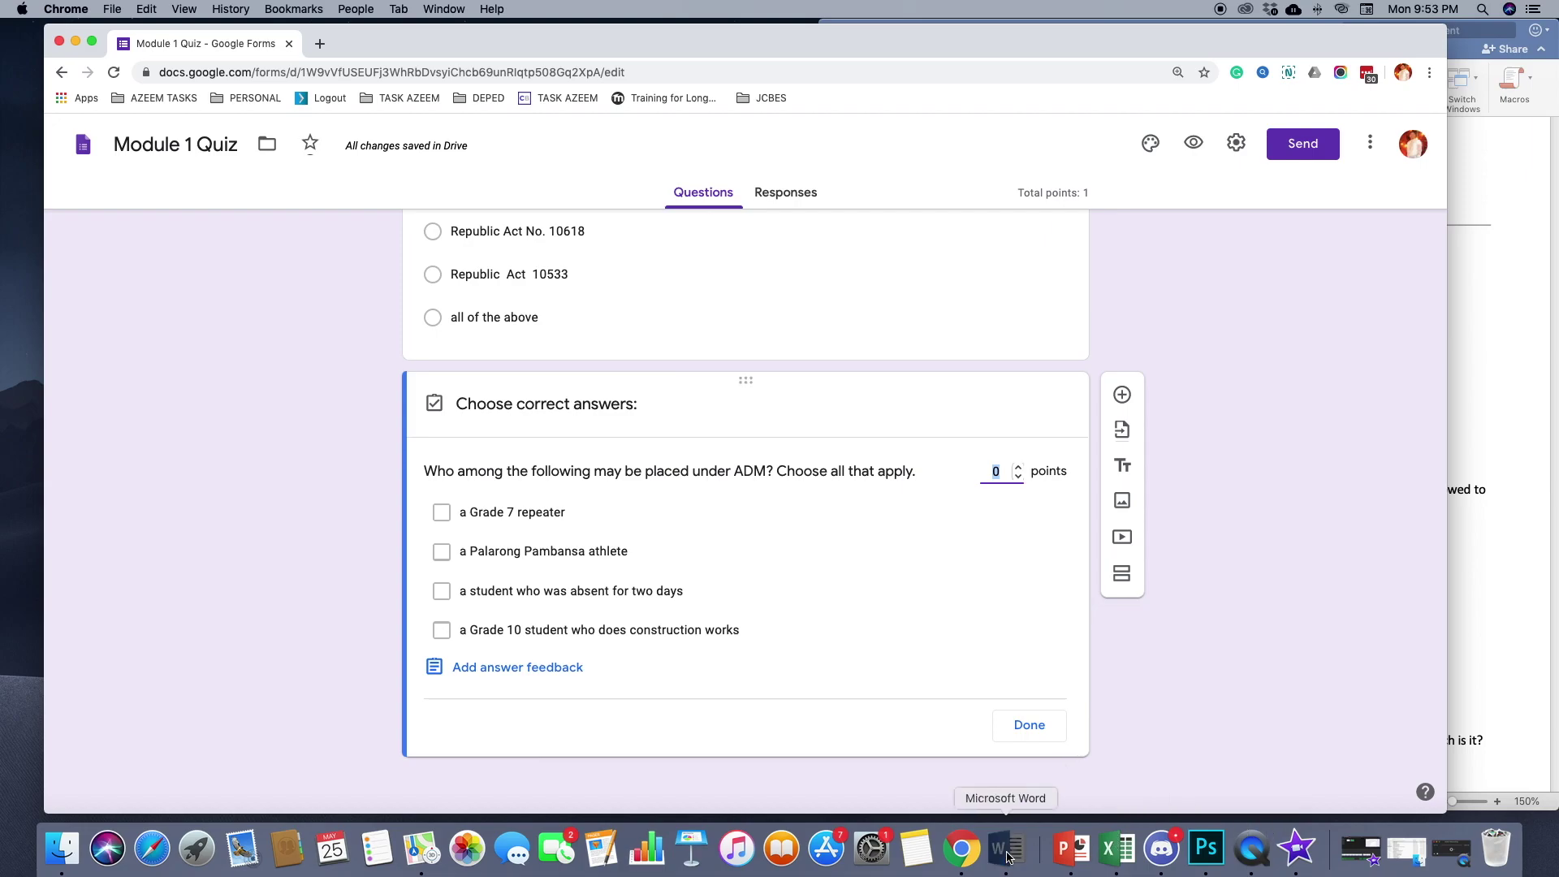
{"action": "left_click", "coordinate": [442, 554]}
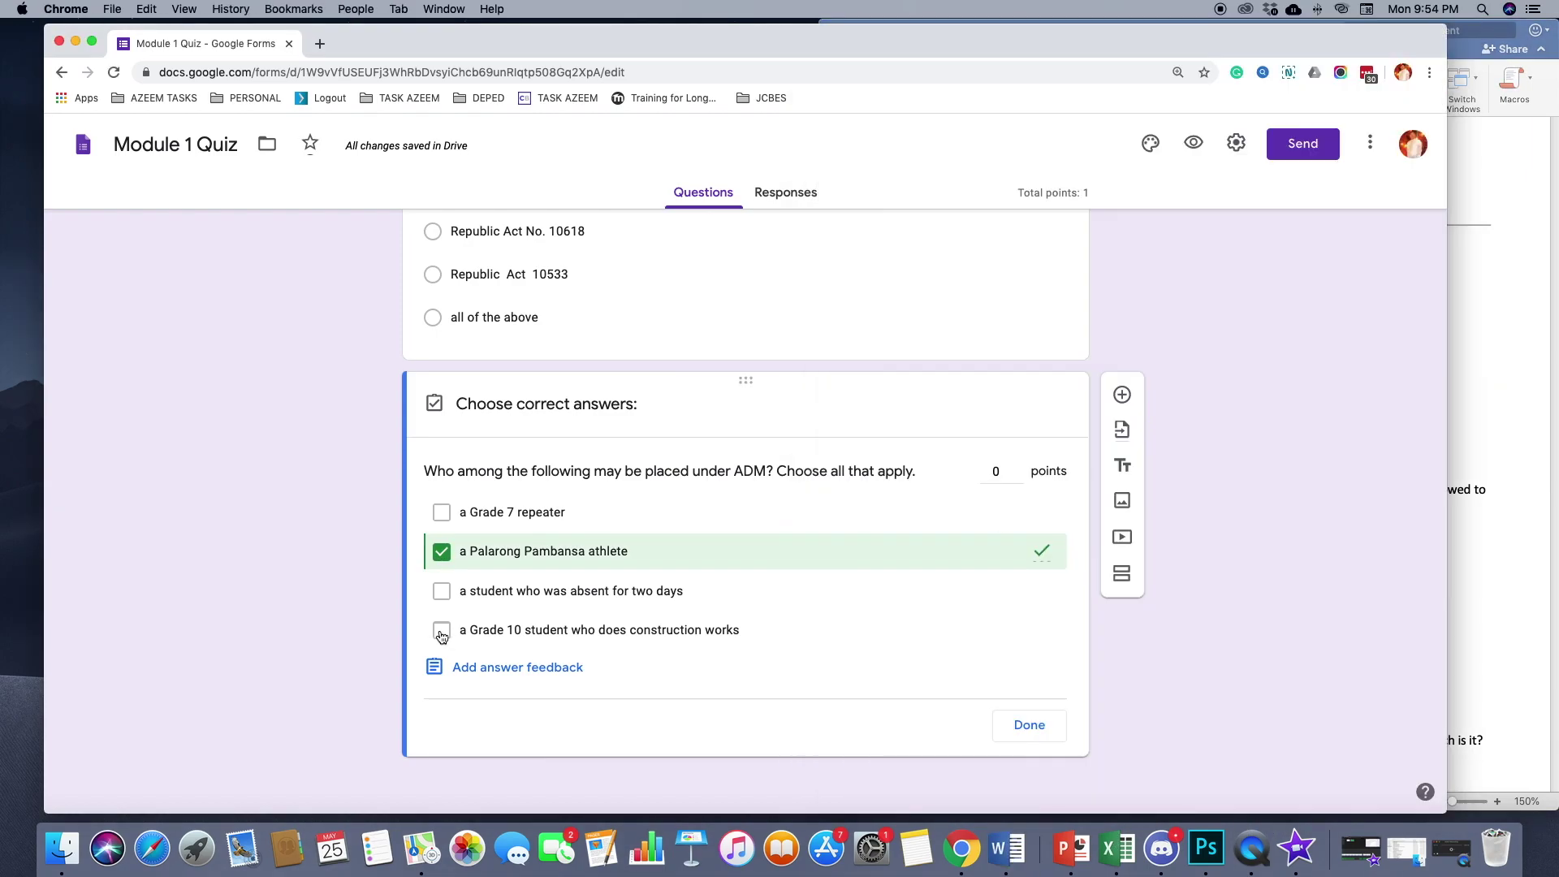
{"action": "left_click", "coordinate": [441, 630]}
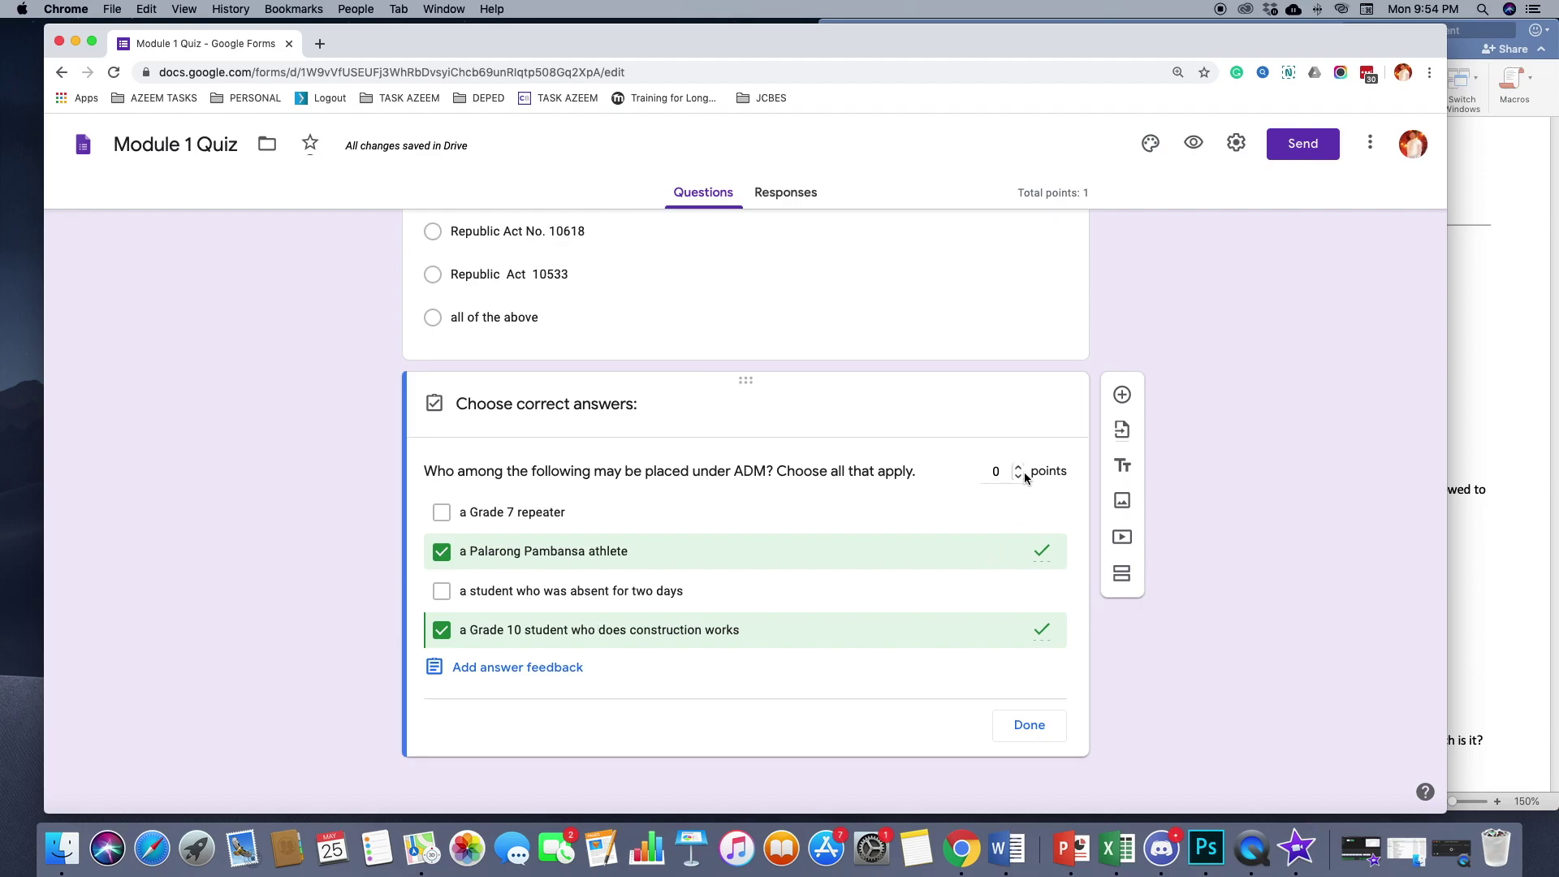
{"action": "double_click", "coordinate": [998, 473]}
{"action": "type", "text": "2"}
{"action": "left_click", "coordinate": [1029, 724]}
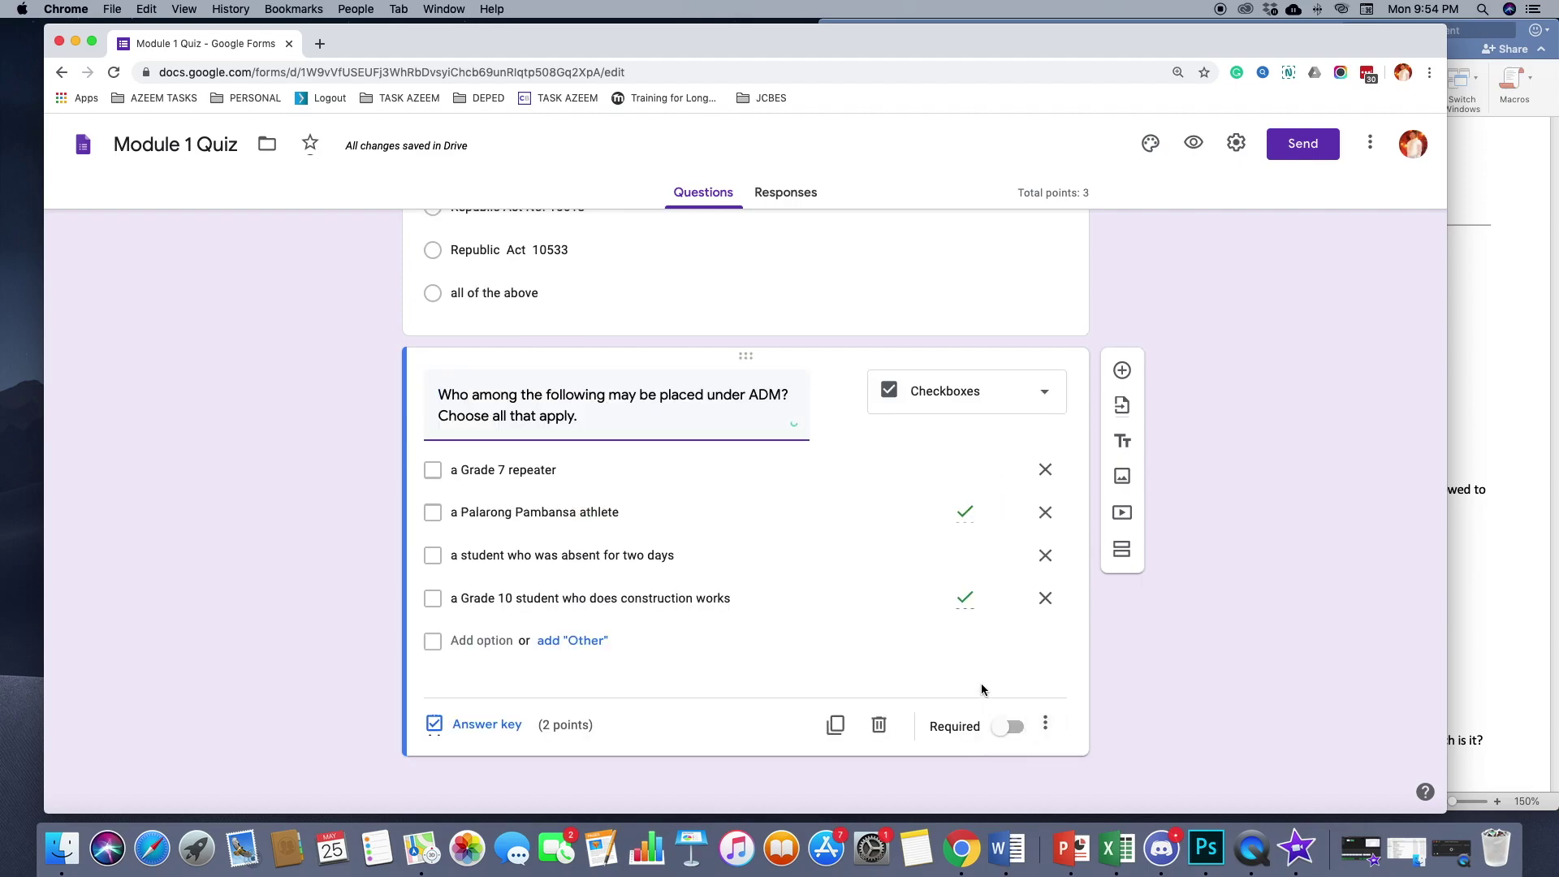
{"action": "left_click", "coordinate": [1009, 733]}
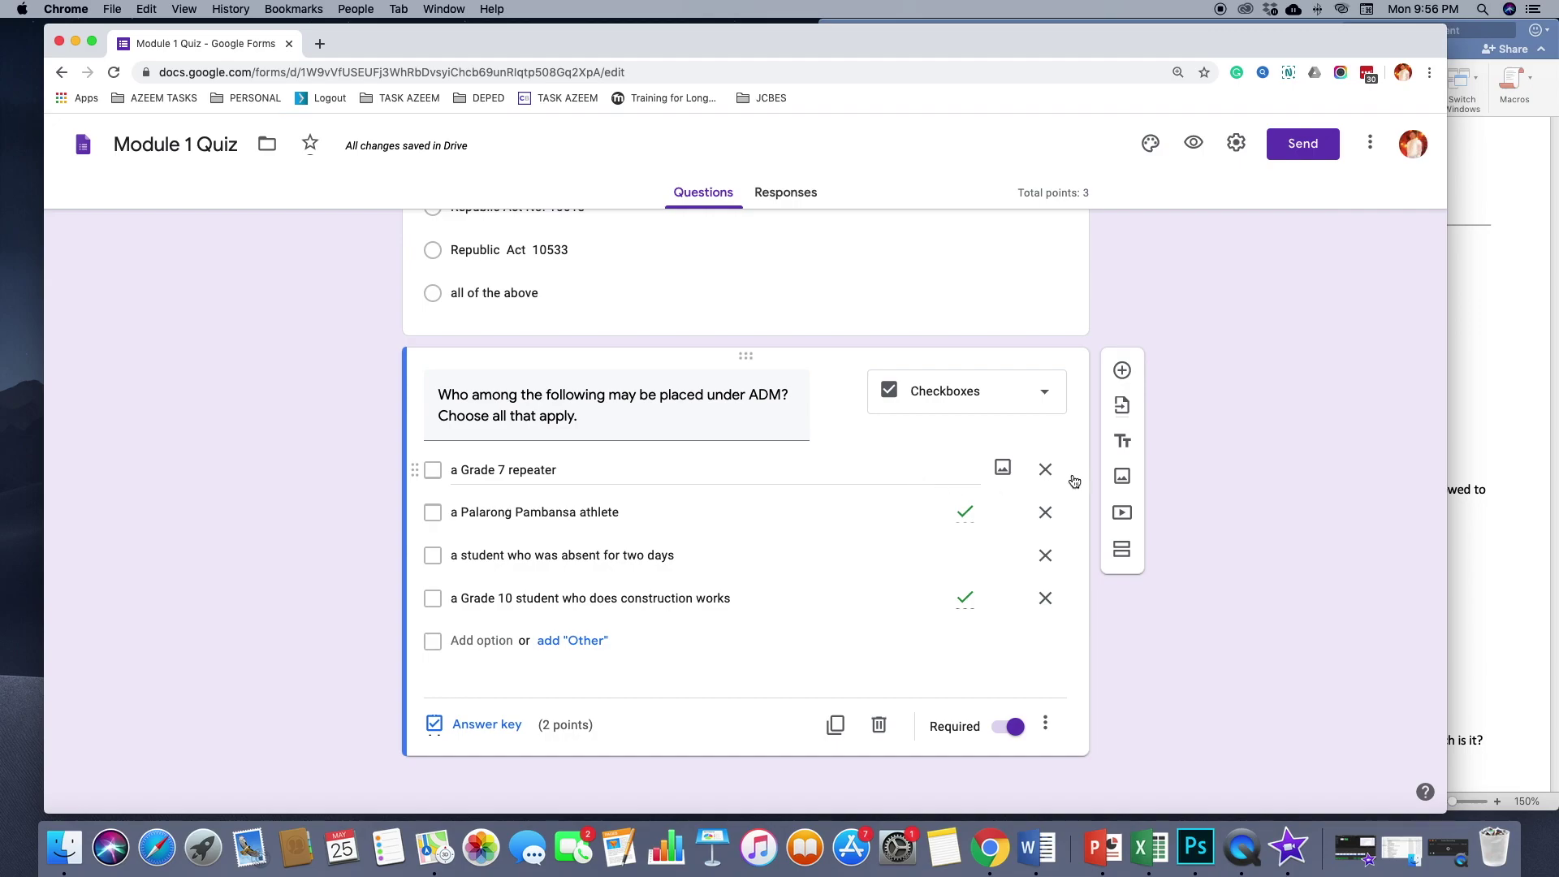
Add a third question to the form and select questions 3 to 5 with their options in the Word document
{"action": "left_click", "coordinate": [1122, 370]}
{"action": "left_click", "coordinate": [1037, 847]}
{"action": "scroll", "coordinate": [1018, 567], "scroll_direction": "down", "scroll_amount": 3}
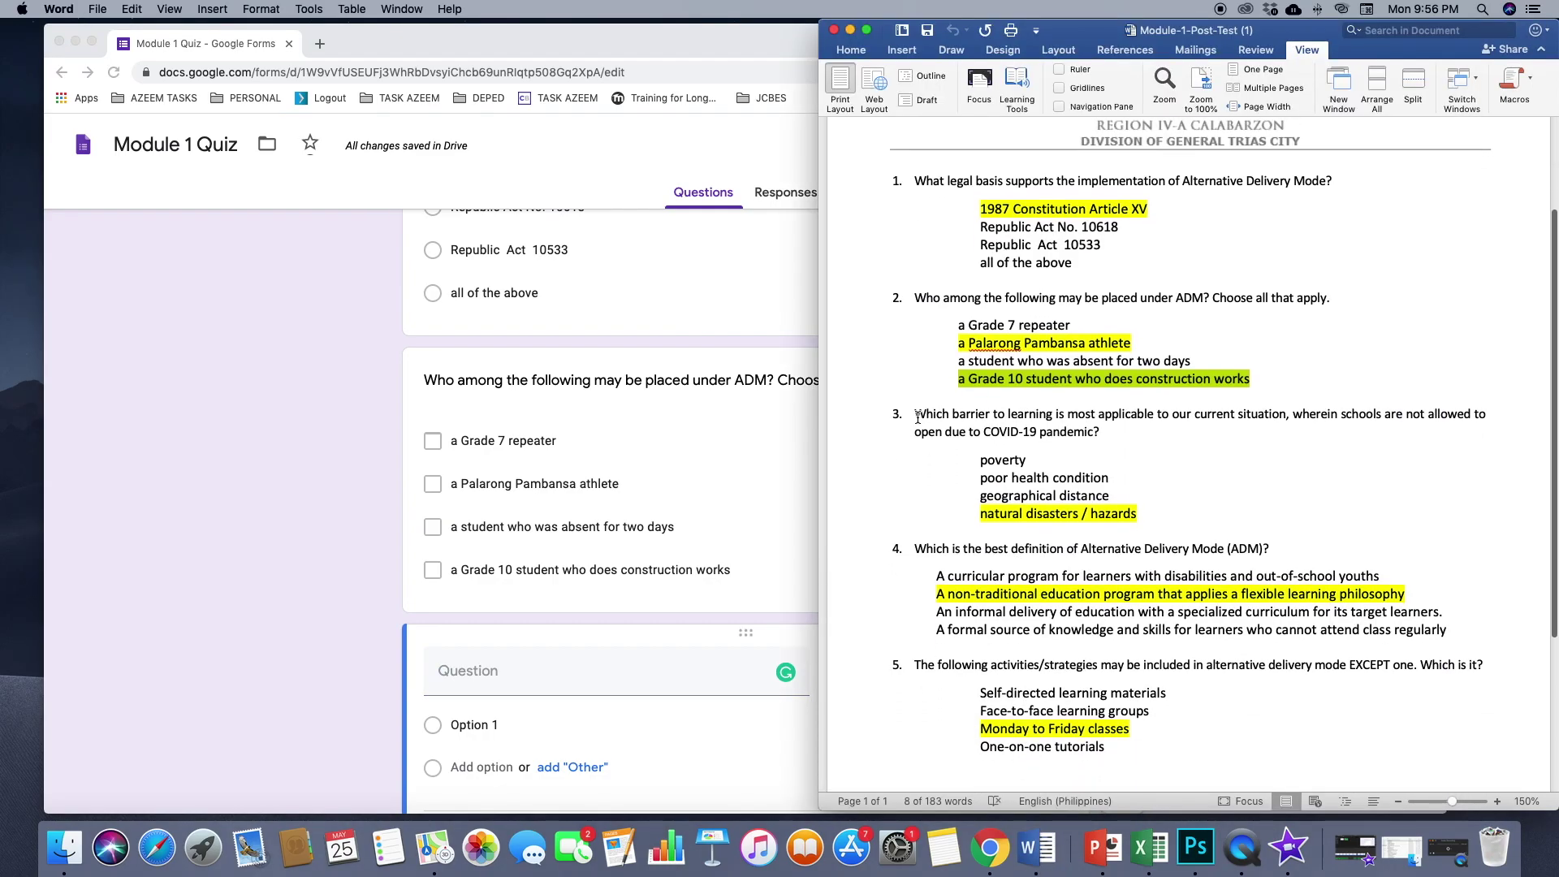
{"action": "left_click_drag", "start_coordinate": [915, 414], "coordinate": [1129, 747]}
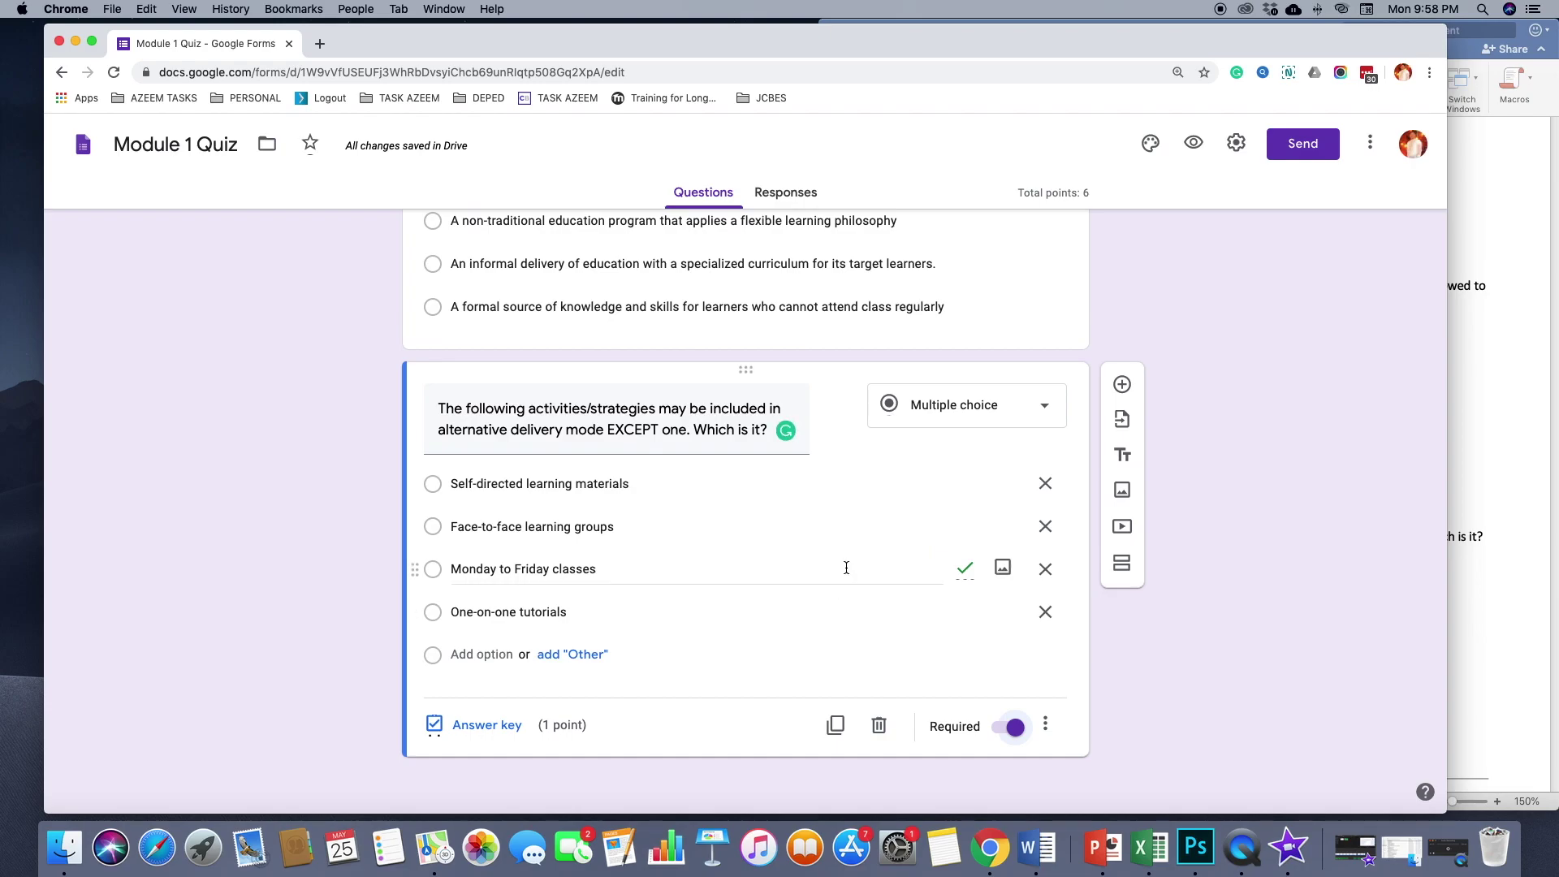
Review the form's questions and check the answer key and points of the final question about activities in alternative delivery mode
{"action": "scroll", "coordinate": [844, 569], "scroll_direction": "up", "scroll_amount": 10}
{"action": "scroll", "coordinate": [847, 567], "scroll_direction": "down", "scroll_amount": 10}
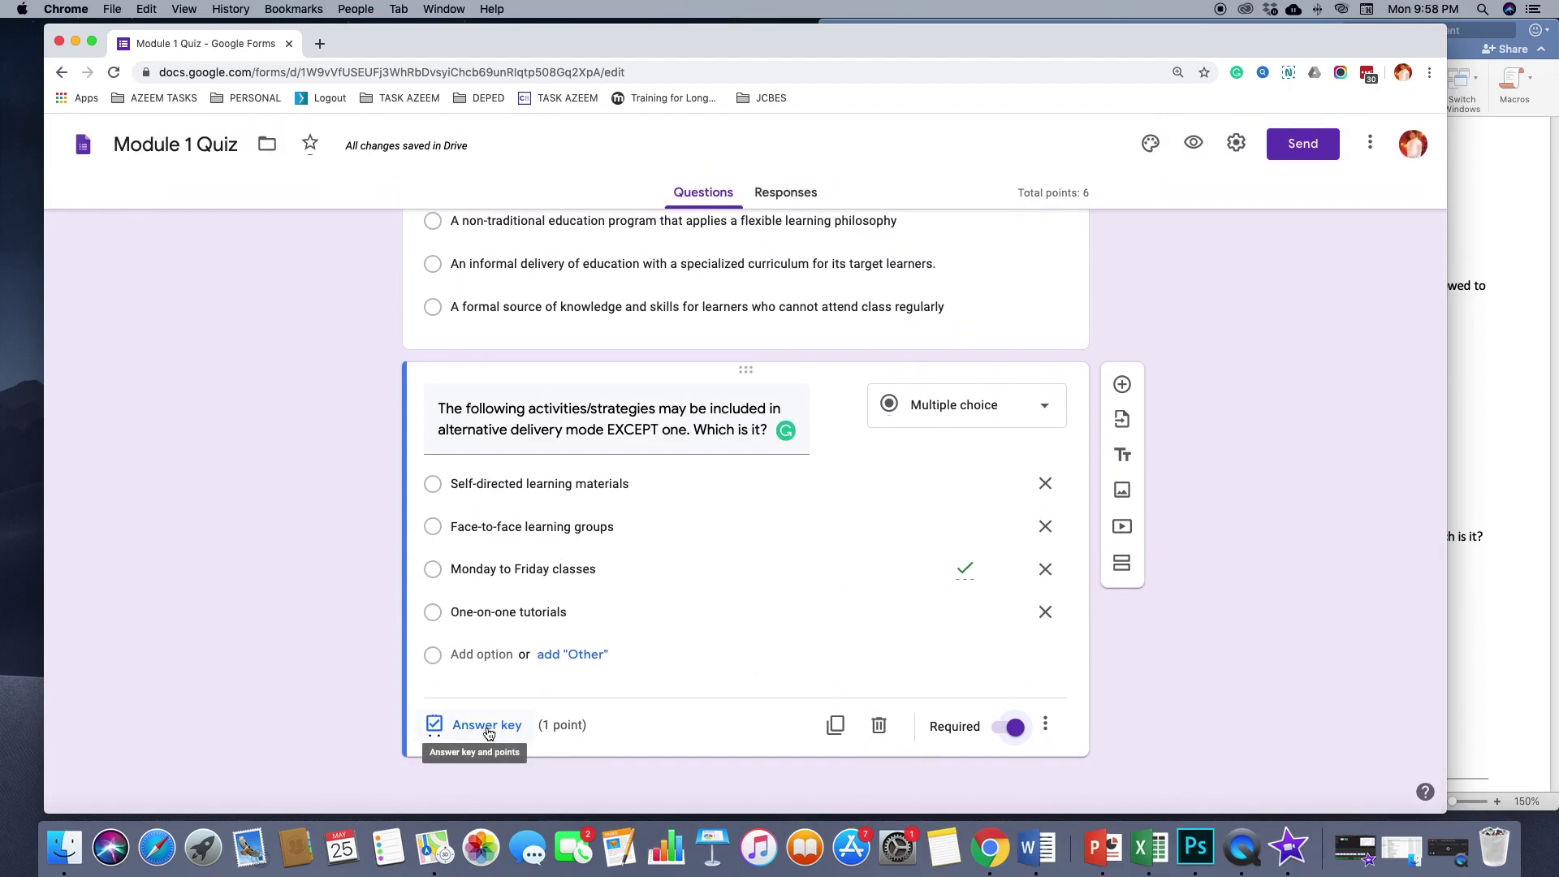
{"action": "left_click", "coordinate": [488, 727]}
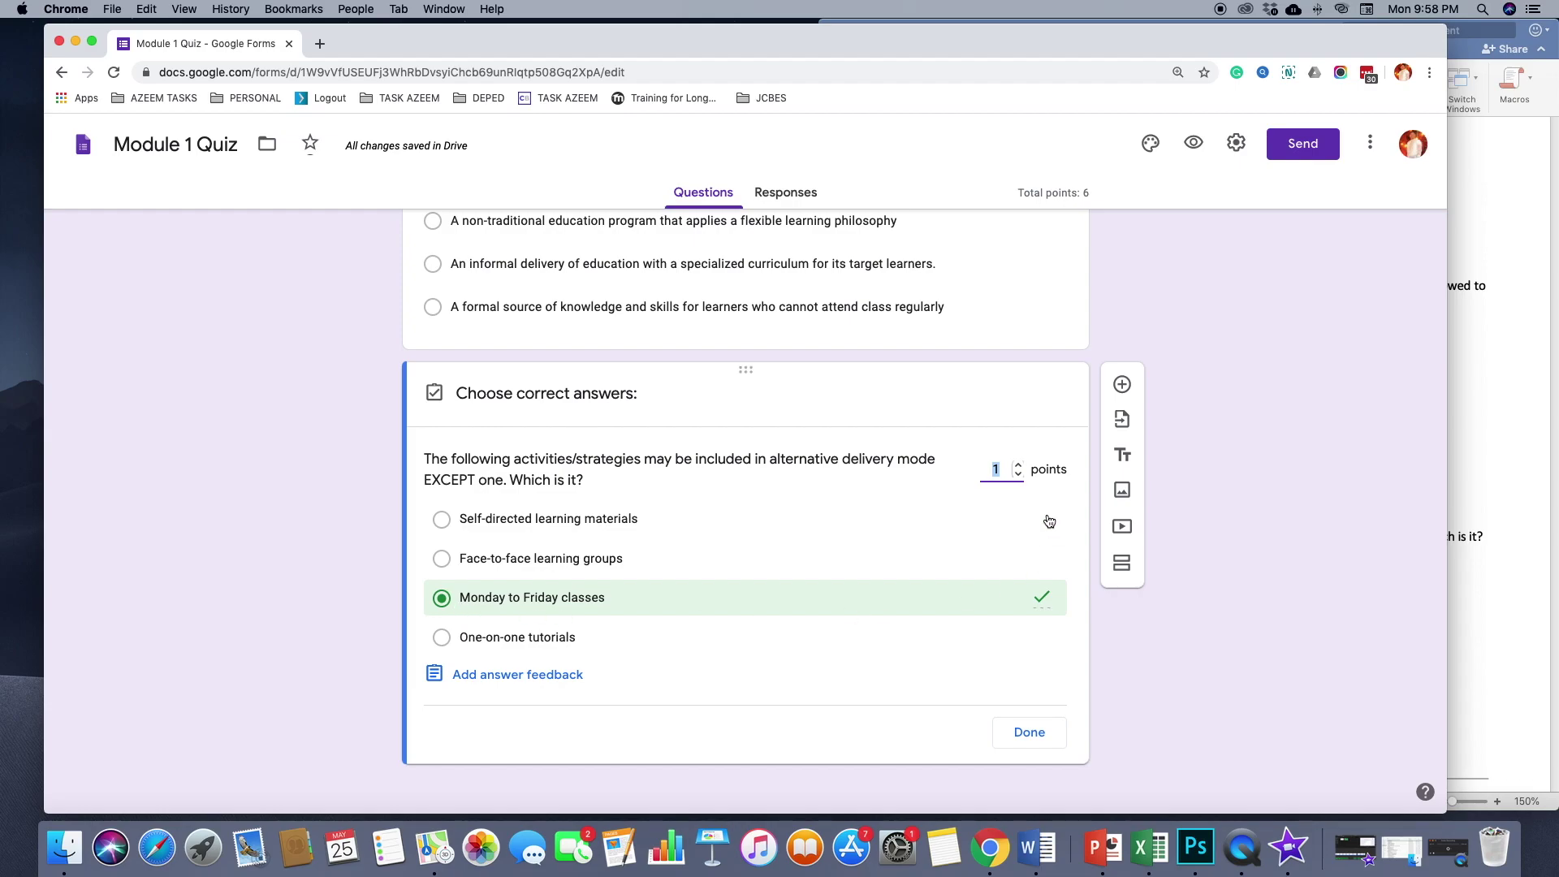
{"action": "left_click", "coordinate": [1025, 733]}
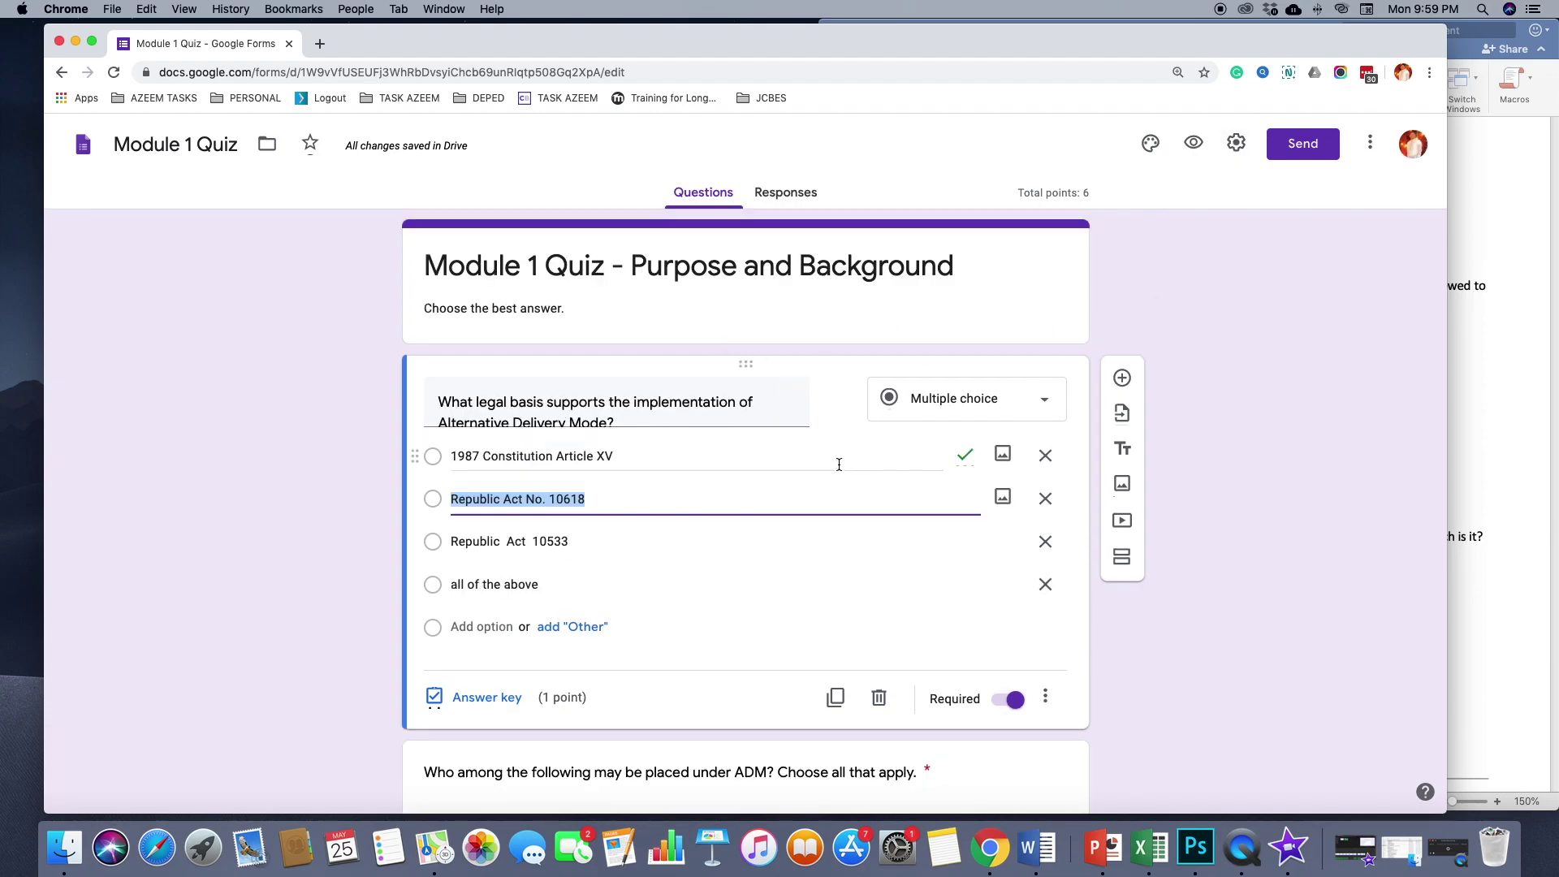
Set the form to collect email addresses and always send response receipts
{"action": "left_click", "coordinate": [1235, 146]}
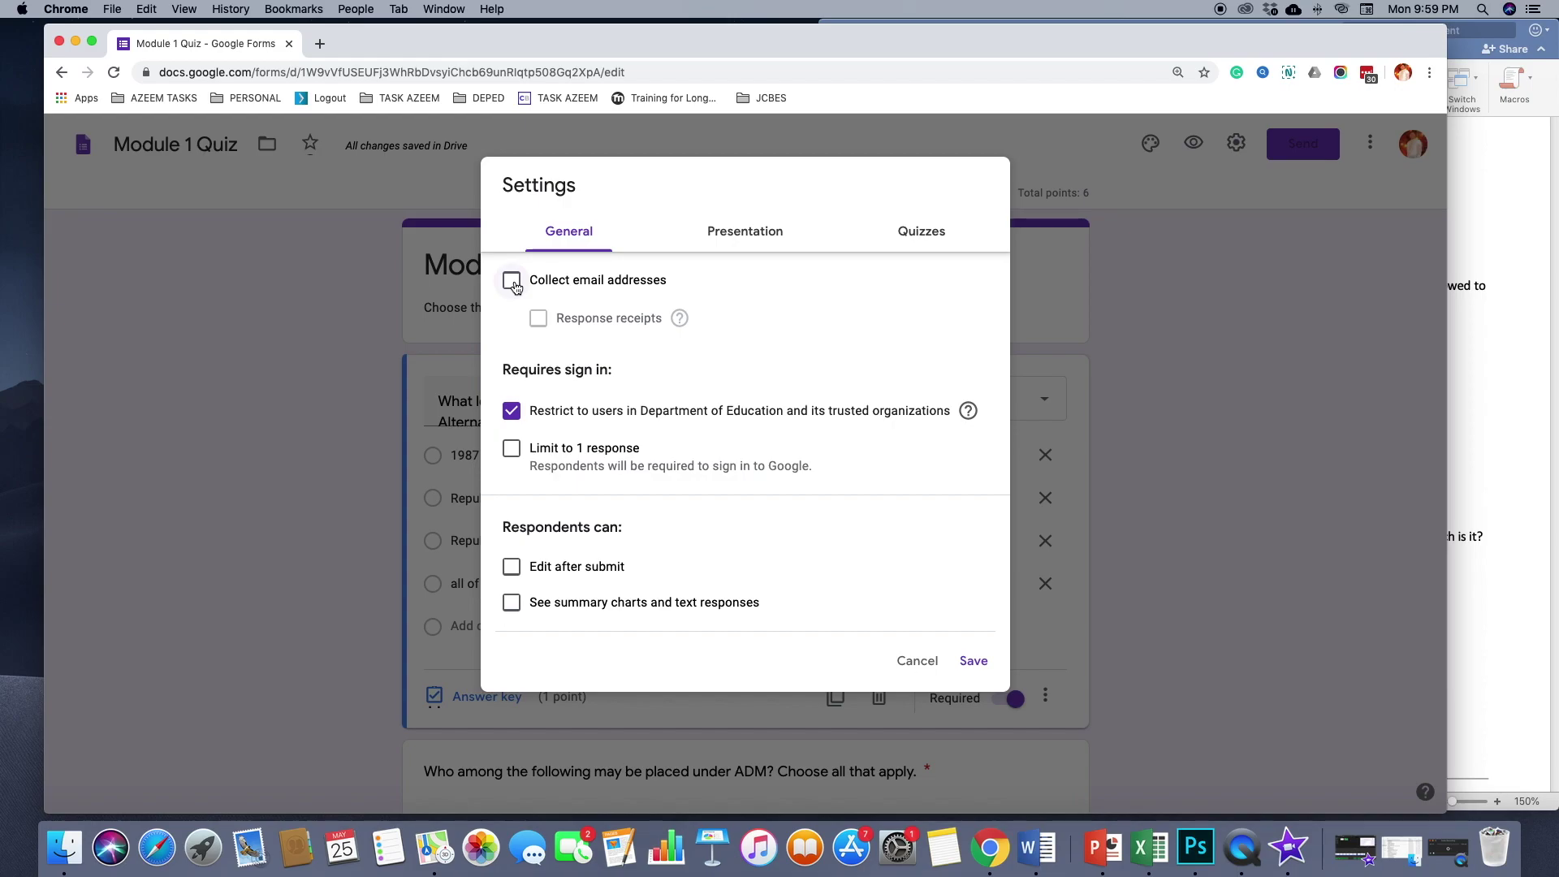
{"action": "left_click", "coordinate": [512, 282]}
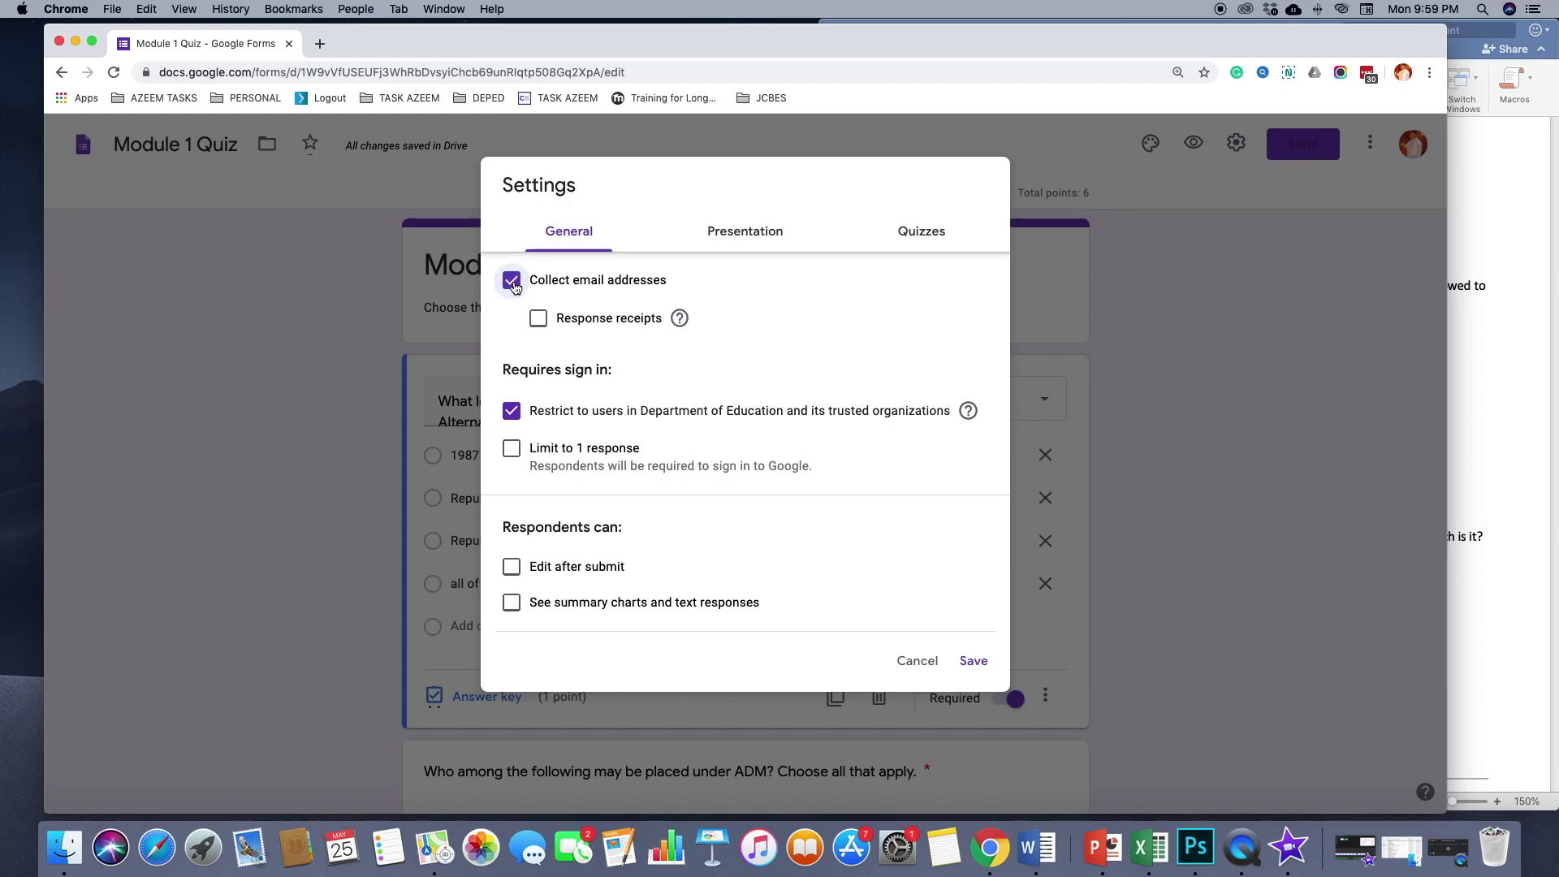
{"action": "left_click", "coordinate": [539, 322]}
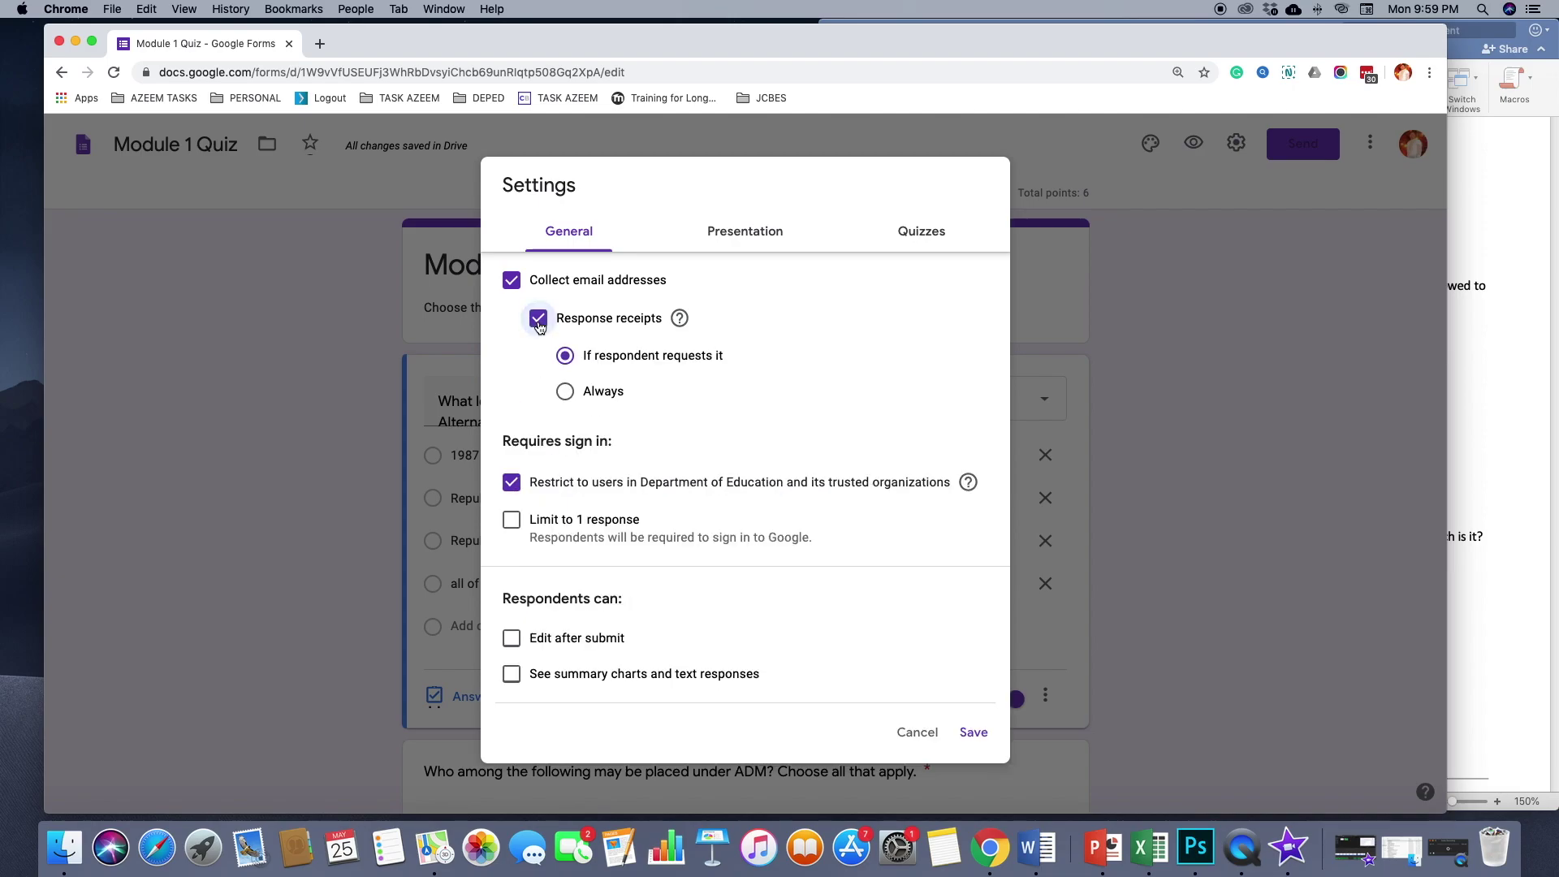
{"action": "left_click", "coordinate": [568, 395]}
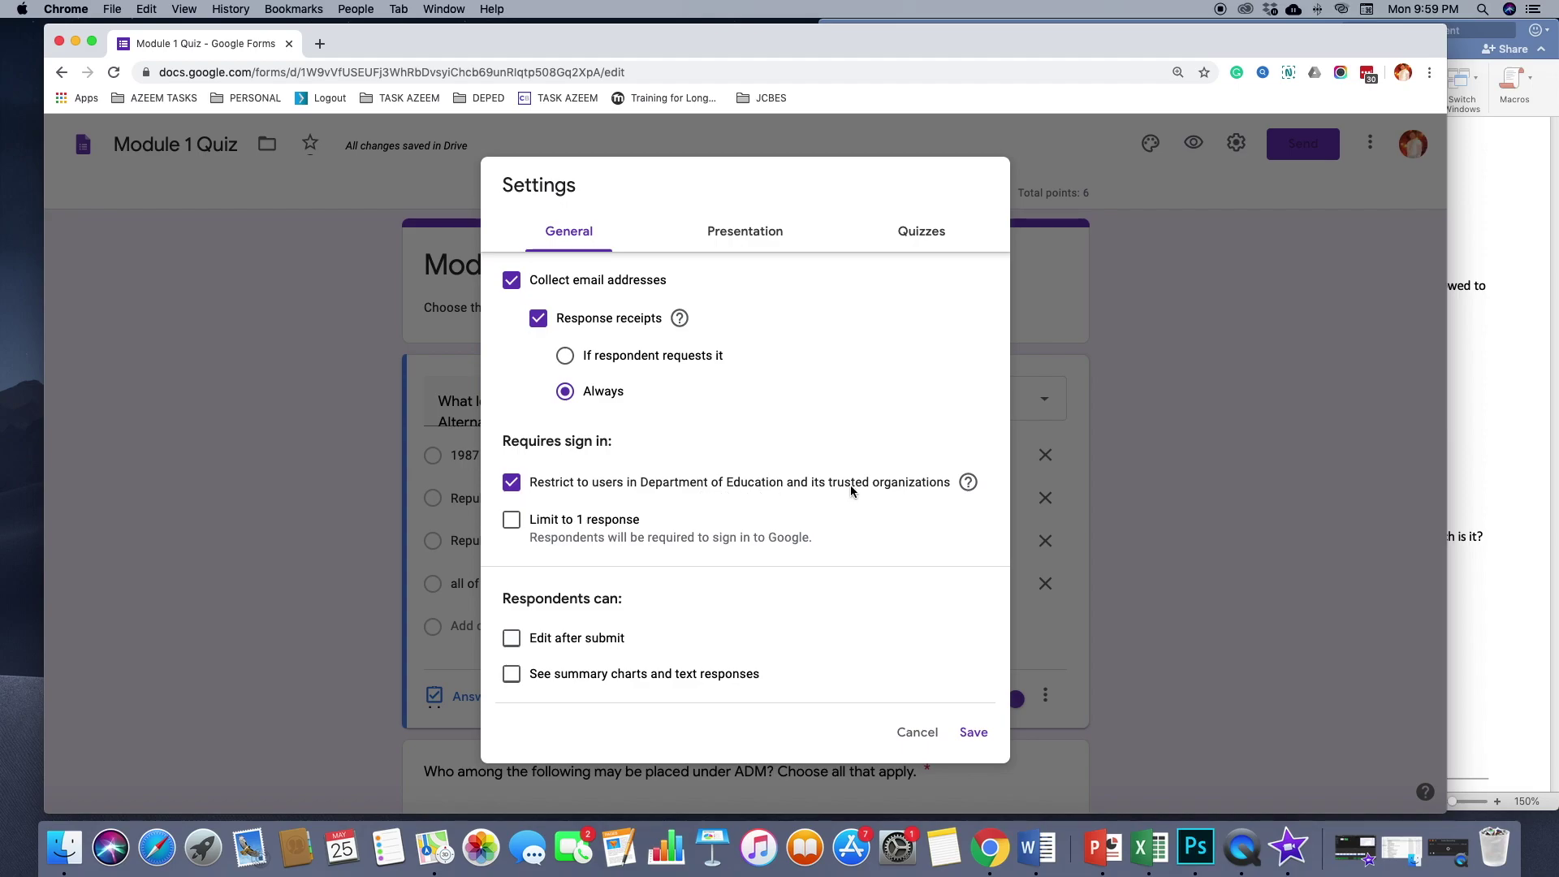
Remove the restriction to Department of Education users and limit respondents to 1 response
{"action": "left_click", "coordinate": [512, 484]}
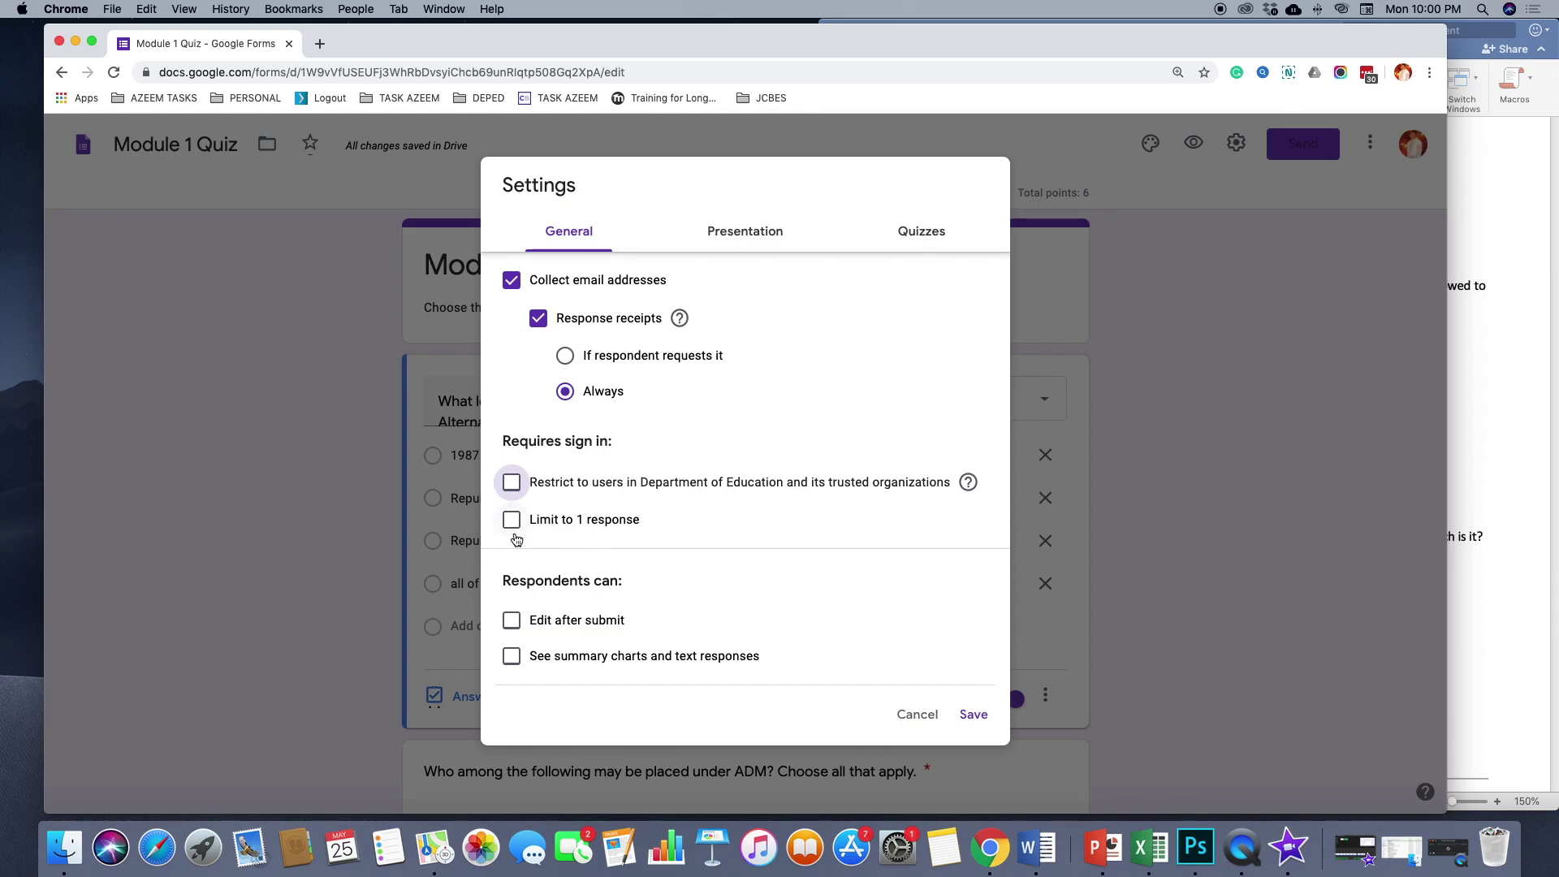
{"action": "left_click", "coordinate": [512, 527]}
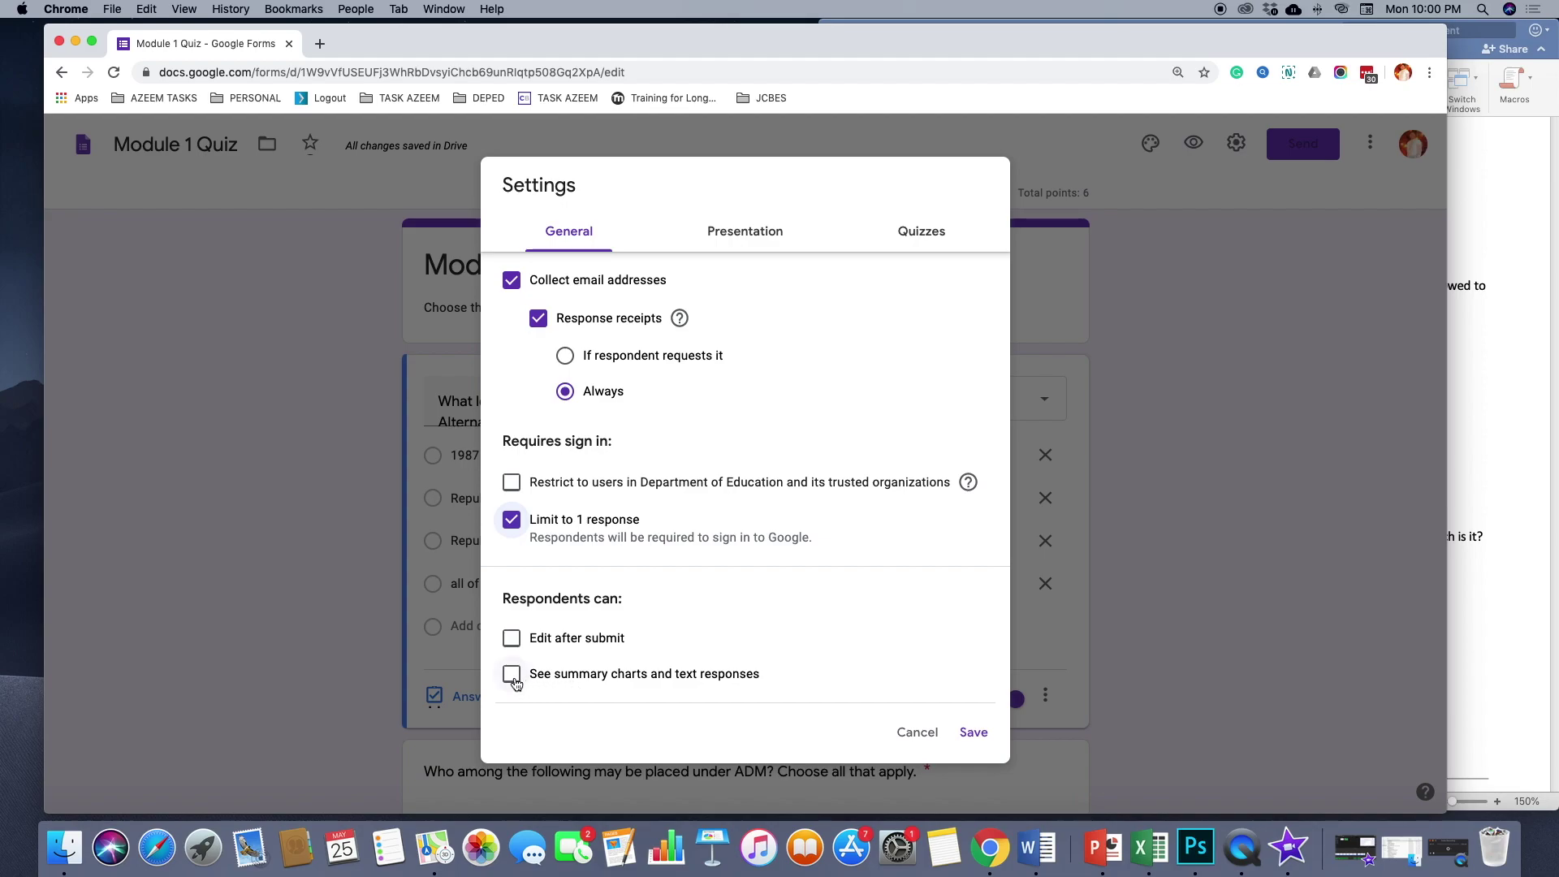
Turn on shuffled question order, review the quiz grading and respondent visibility options, and save the form settings
{"action": "left_click", "coordinate": [735, 238]}
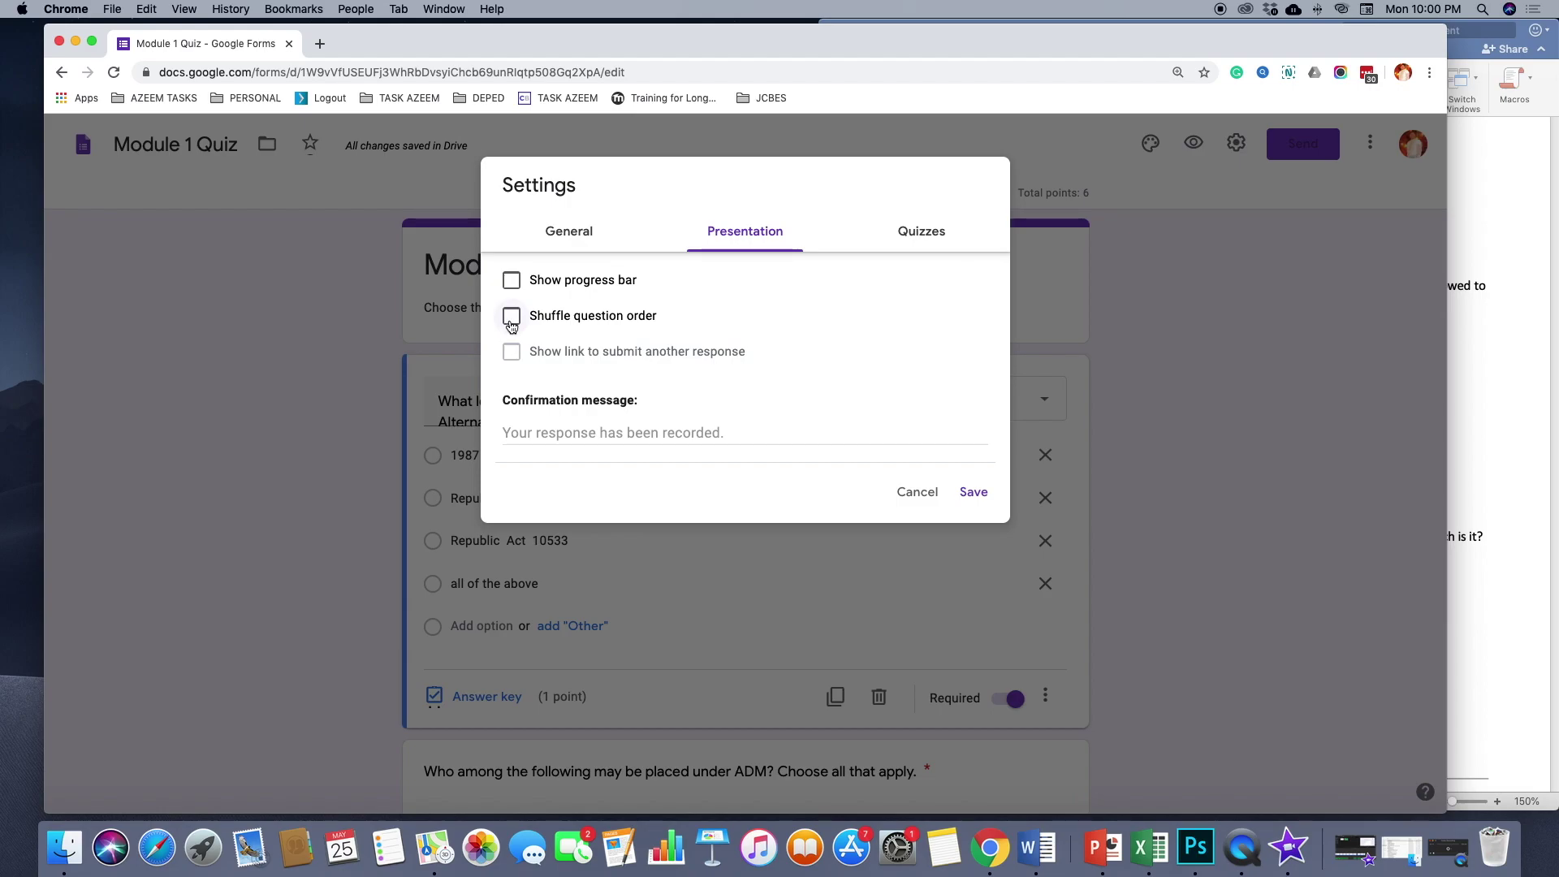
{"action": "left_click", "coordinate": [511, 324]}
{"action": "left_click", "coordinate": [925, 234]}
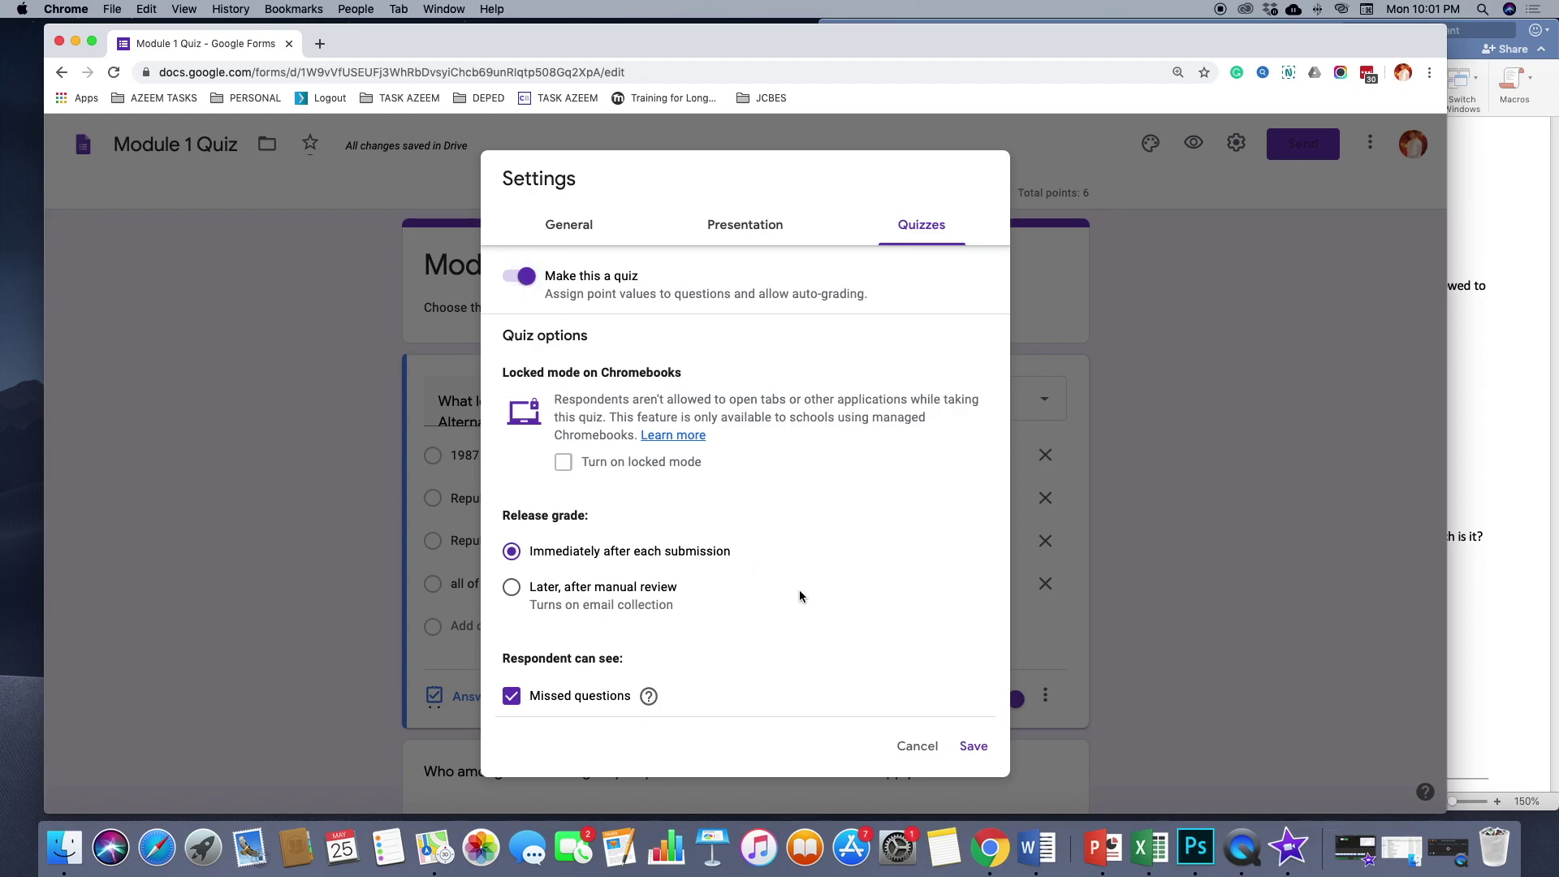
{"action": "scroll", "coordinate": [714, 577], "scroll_direction": "down", "scroll_amount": 1}
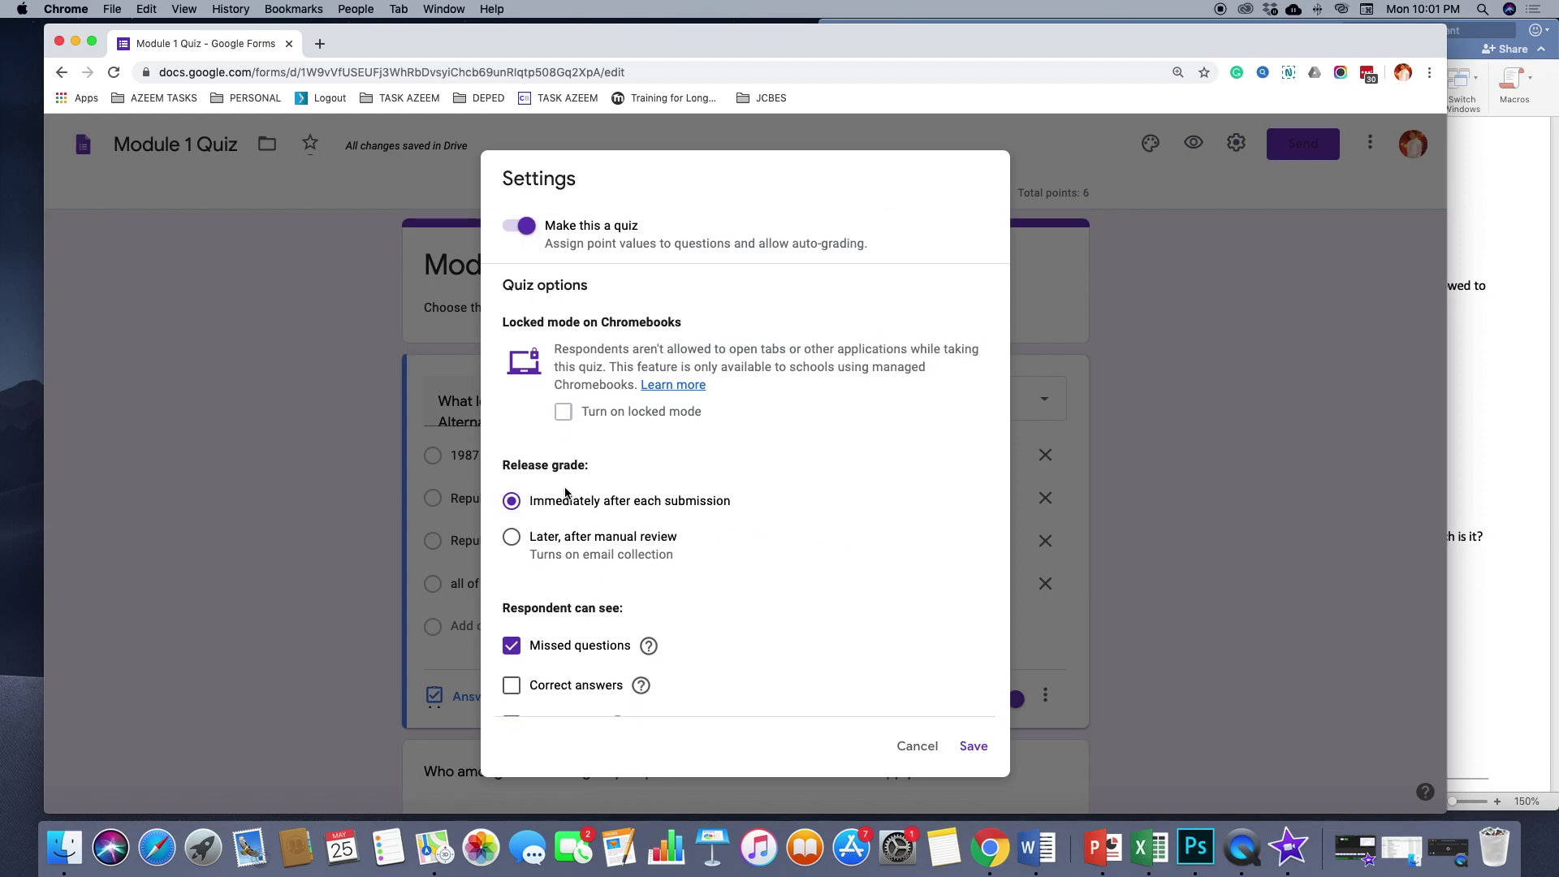
{"action": "scroll", "coordinate": [560, 499], "scroll_direction": "down", "scroll_amount": 1}
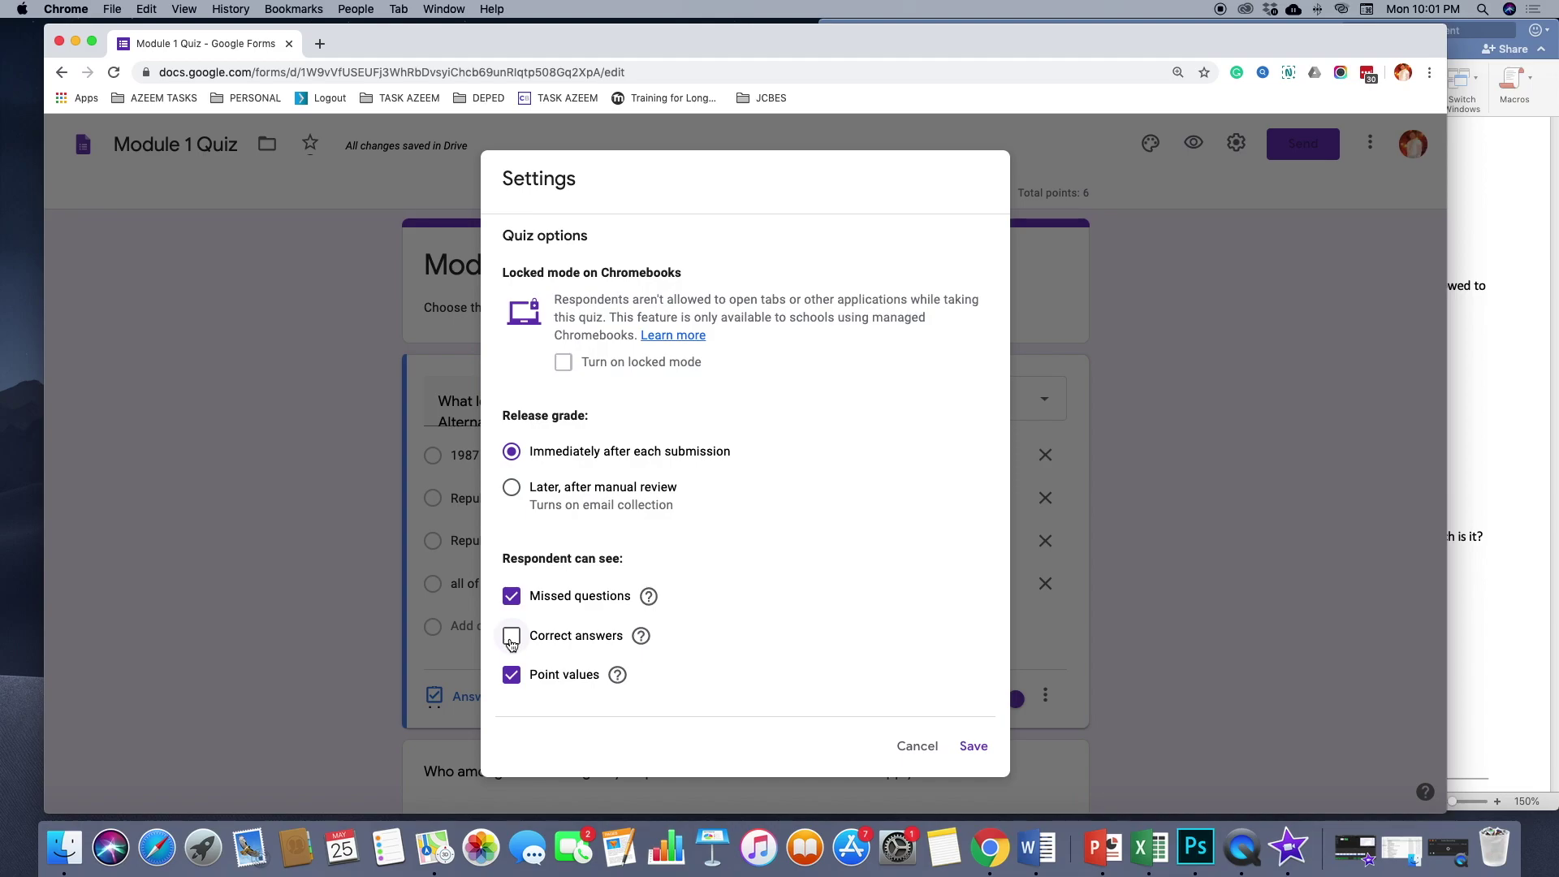
{"action": "left_click", "coordinate": [973, 747]}
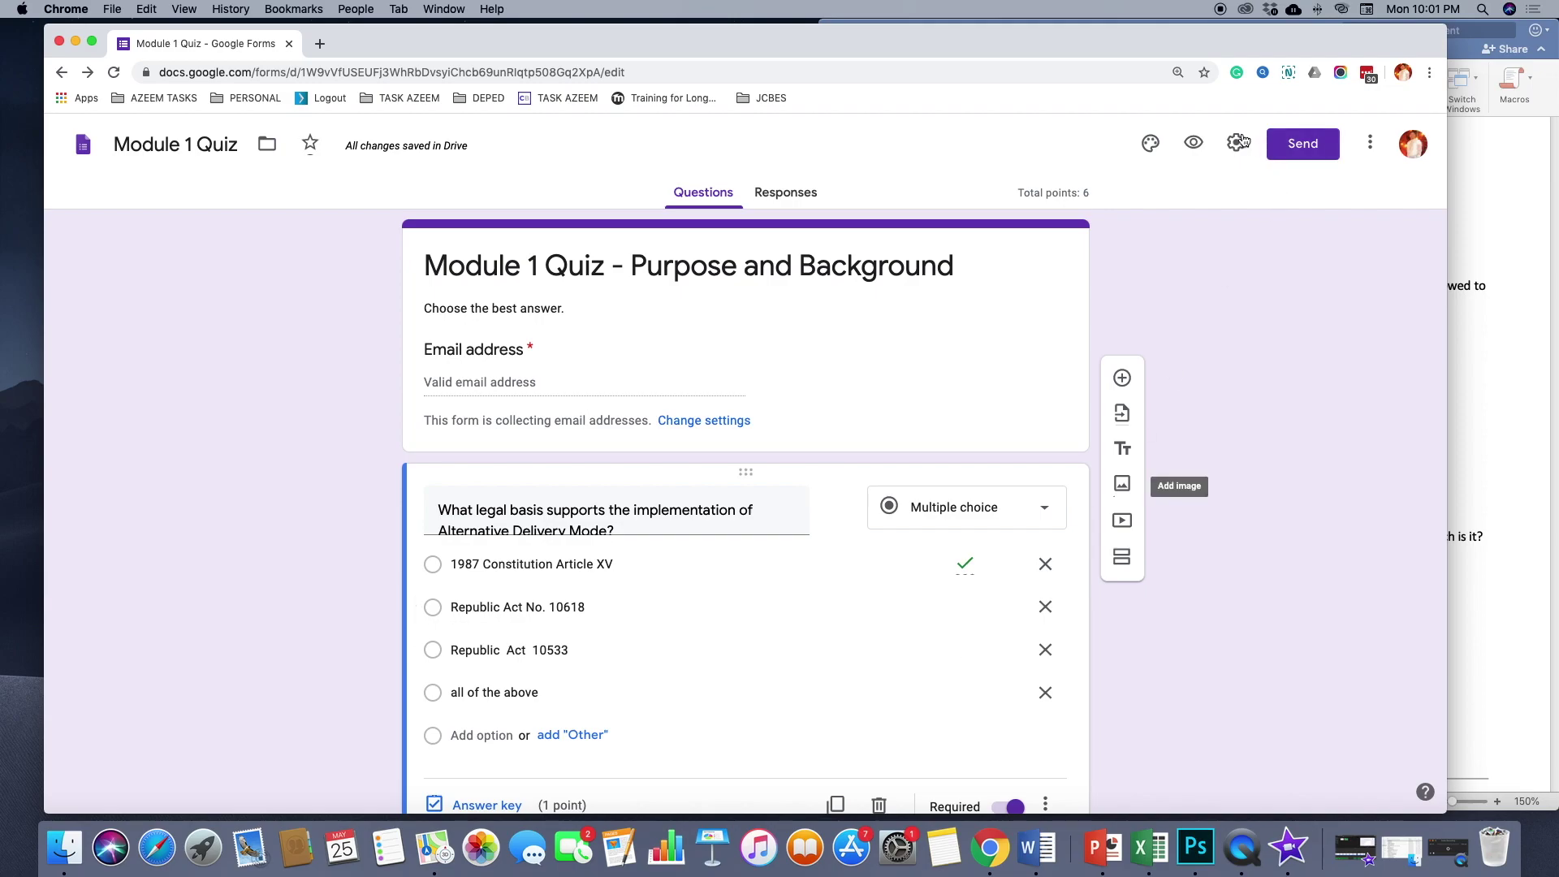
Preview the quiz as a respondent, look through all its questions, and return to the form editor
{"action": "left_click", "coordinate": [1190, 145]}
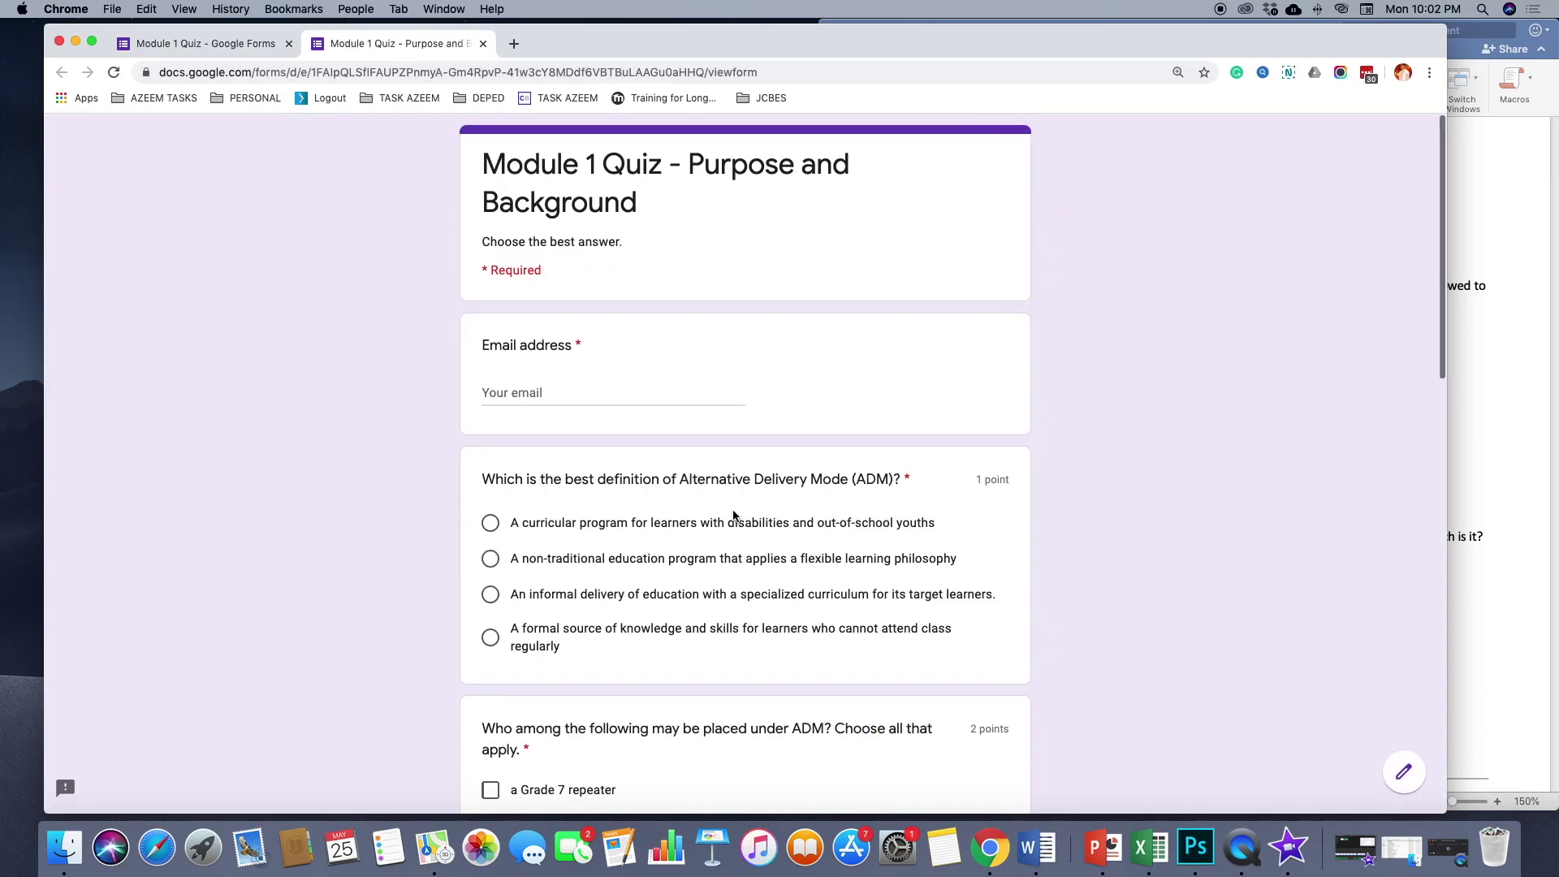
{"action": "scroll", "coordinate": [732, 508], "scroll_direction": "down", "scroll_amount": 15}
{"action": "scroll", "coordinate": [734, 513], "scroll_direction": "up", "scroll_amount": 15}
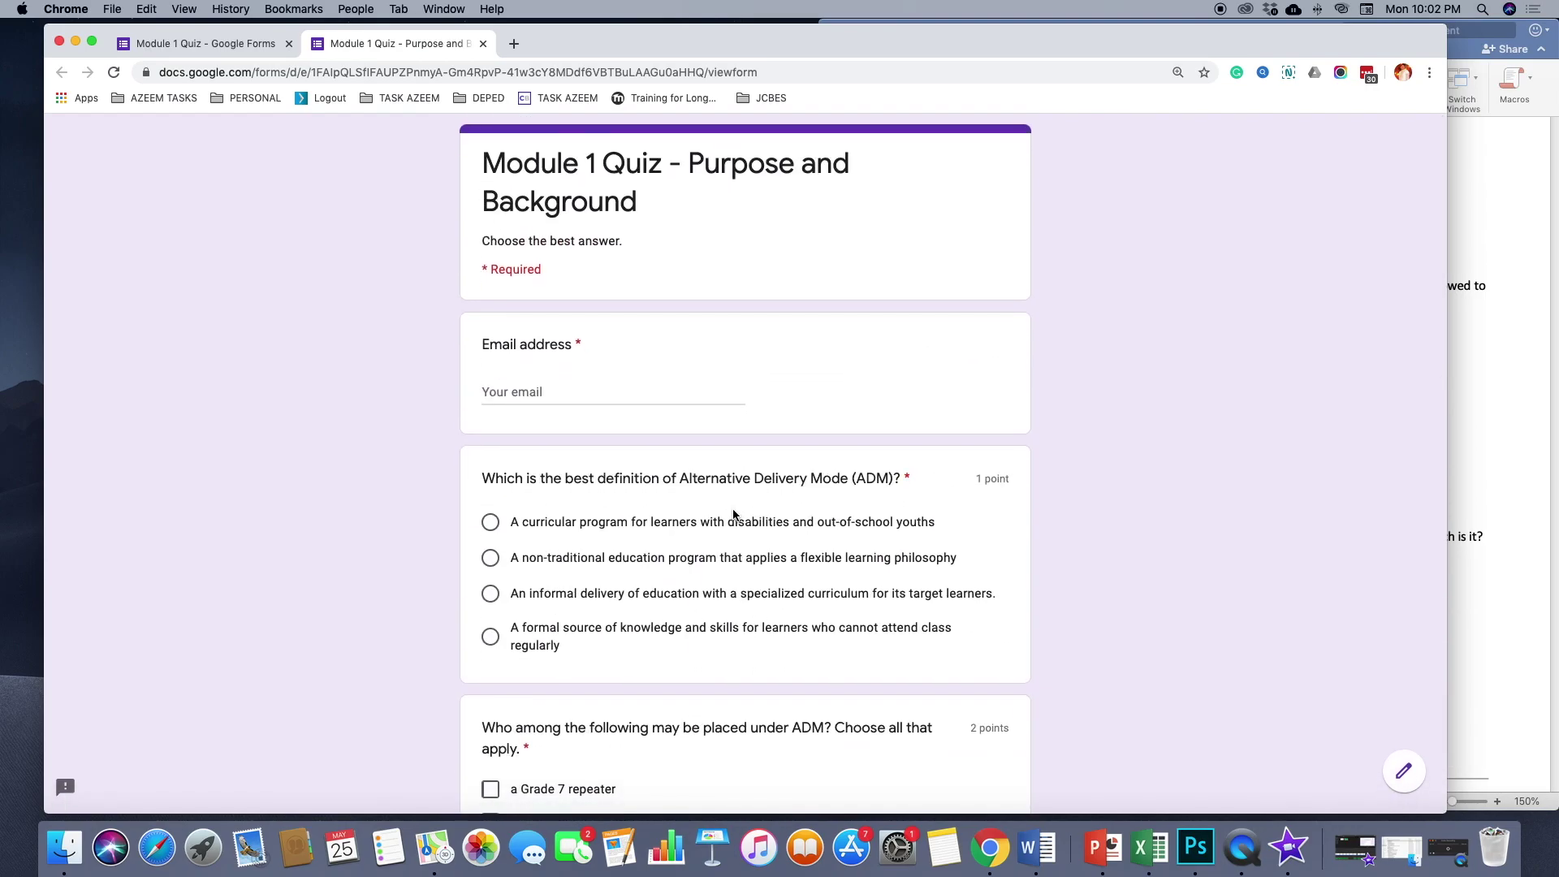
{"action": "scroll", "coordinate": [698, 488], "scroll_direction": "down", "scroll_amount": 15}
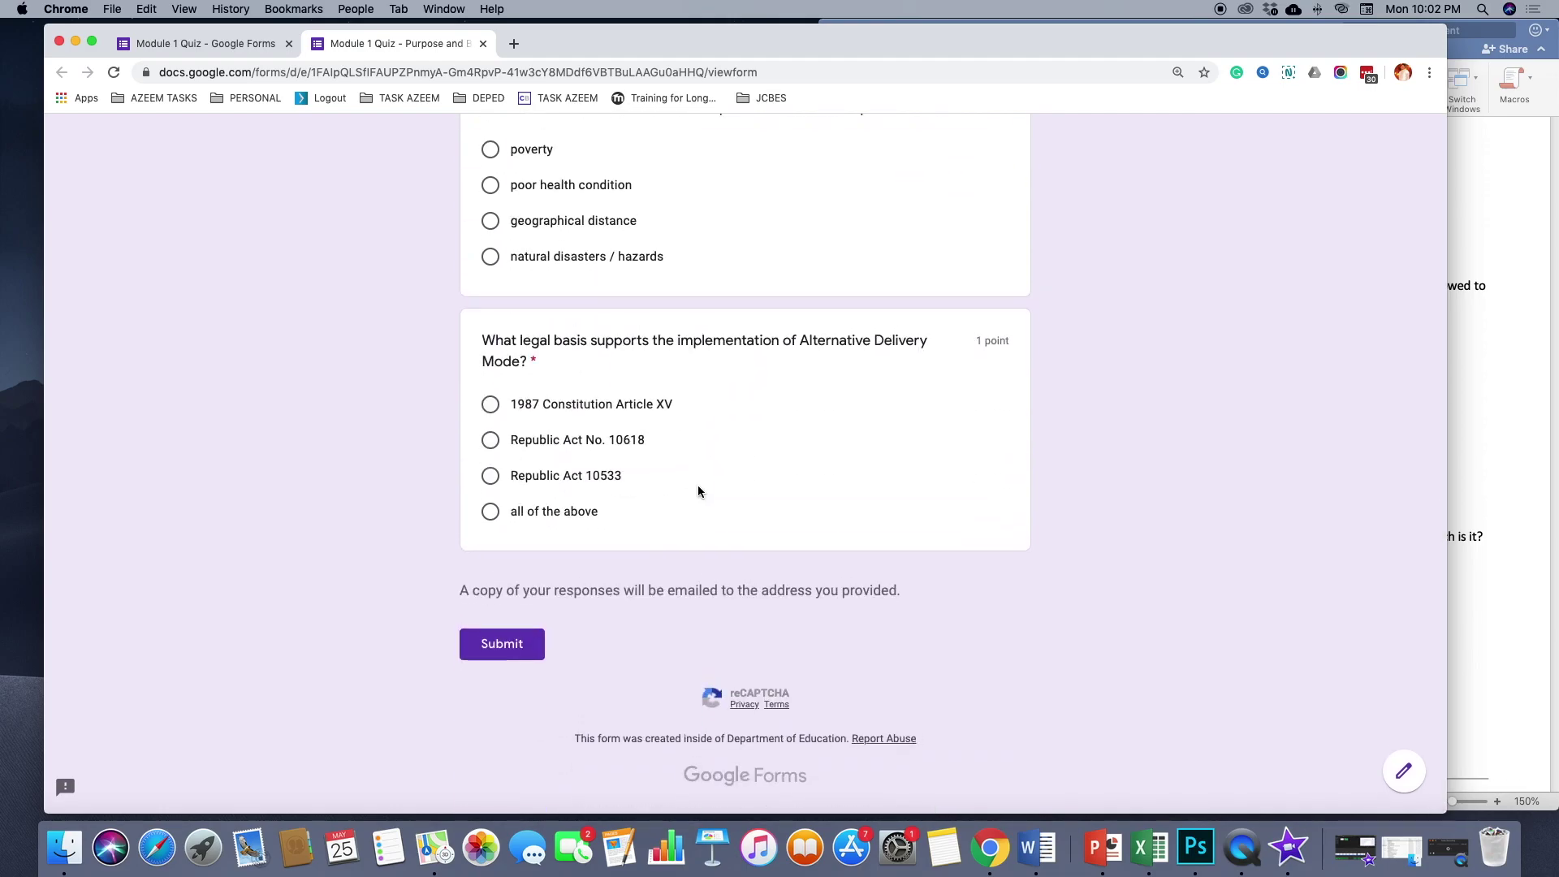
{"action": "scroll", "coordinate": [698, 491], "scroll_direction": "up", "scroll_amount": 15}
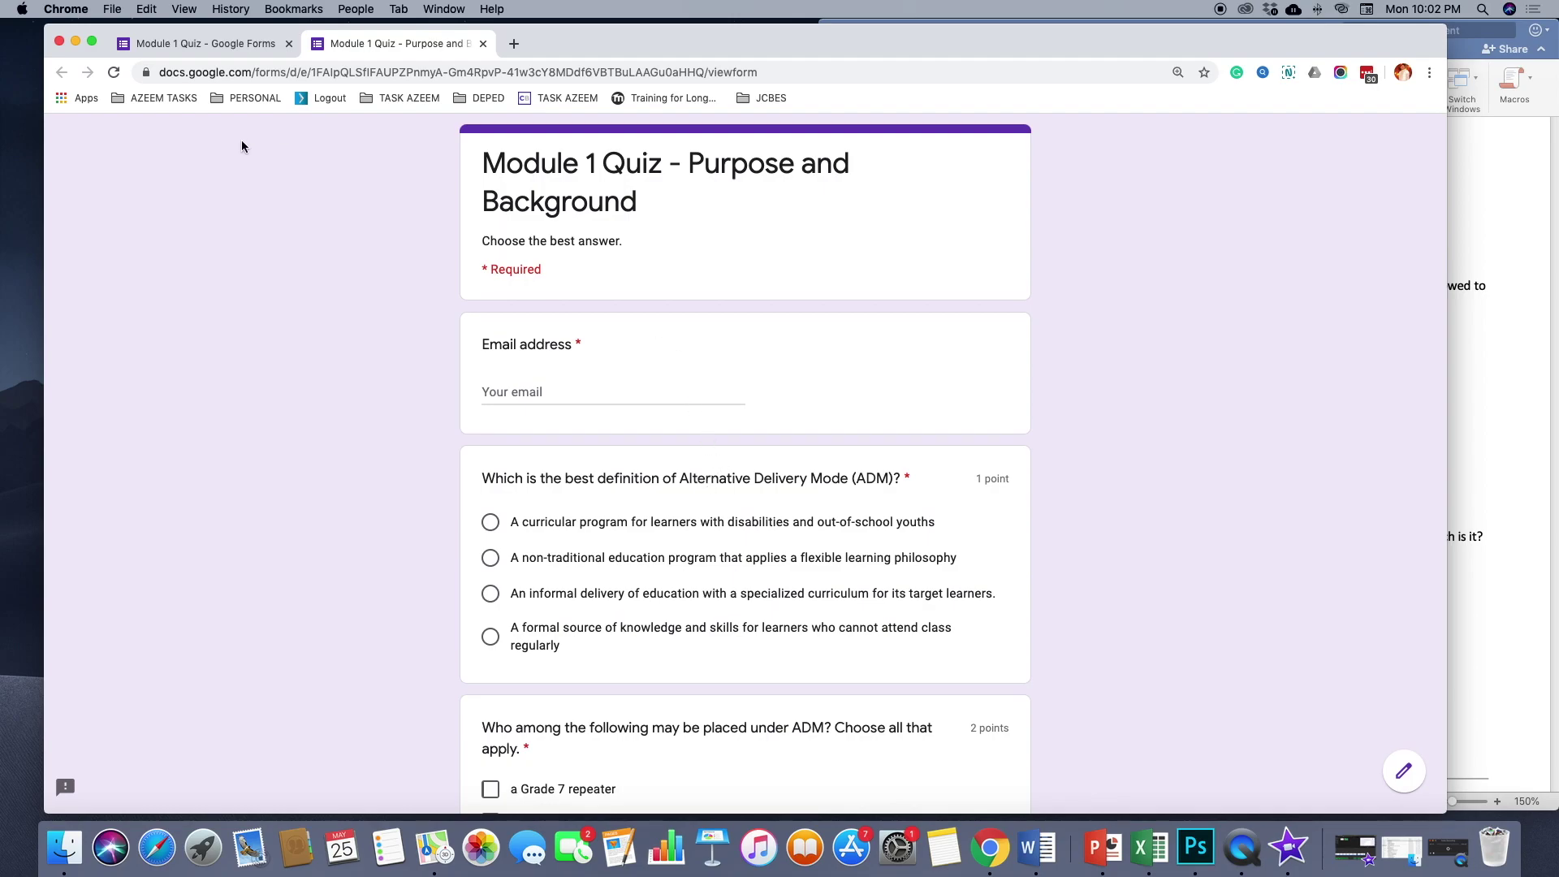
{"action": "left_click", "coordinate": [208, 43]}
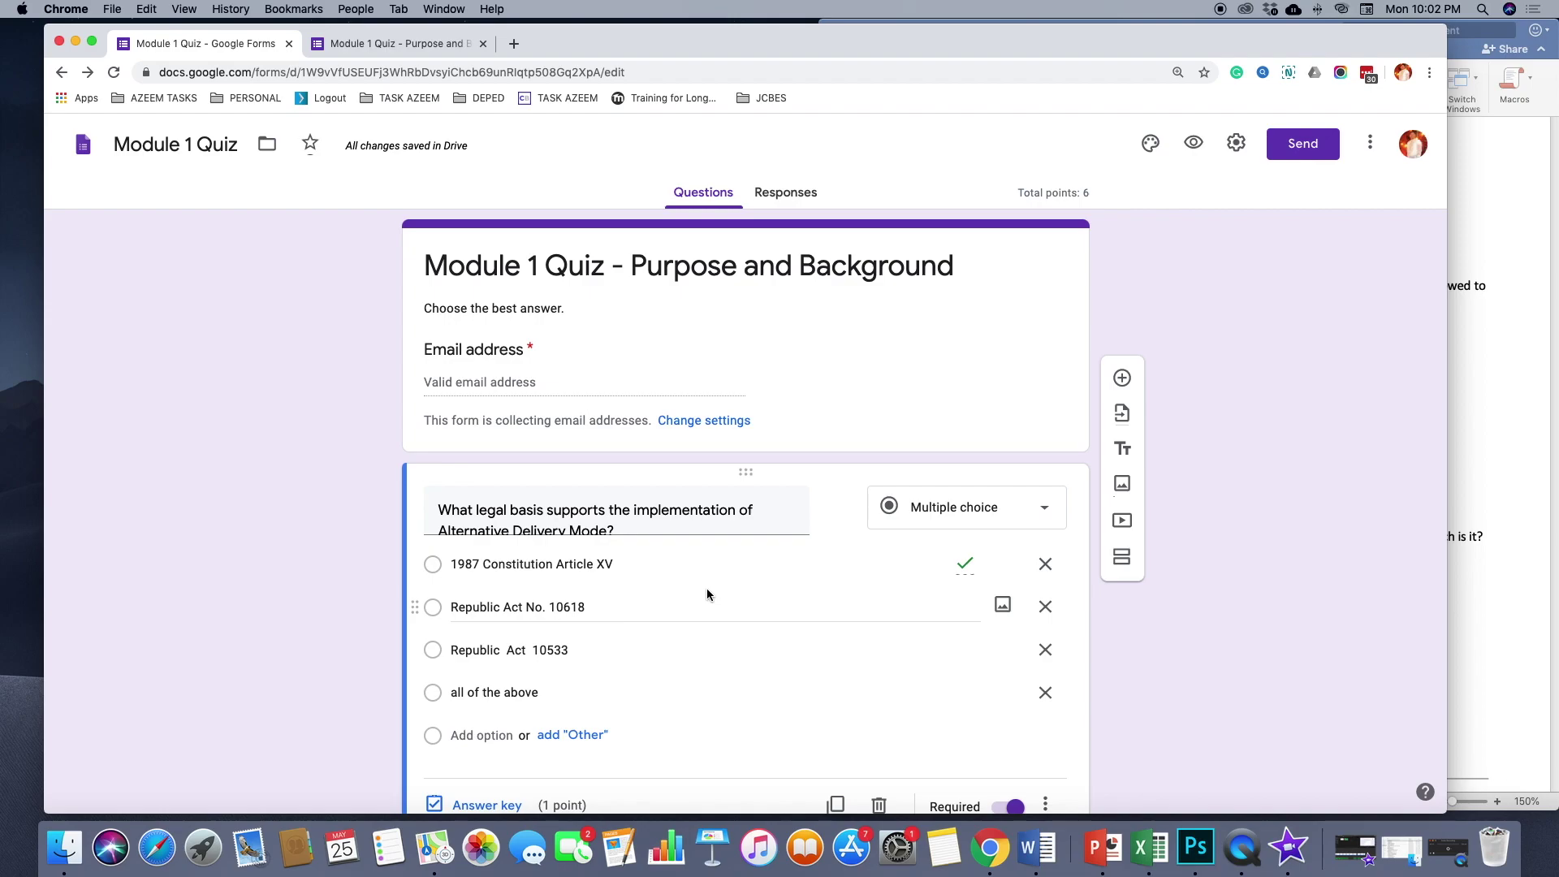
Add a colleague's email address as a collaborator with the Editor role and send the invitation
{"action": "left_click", "coordinate": [1372, 145]}
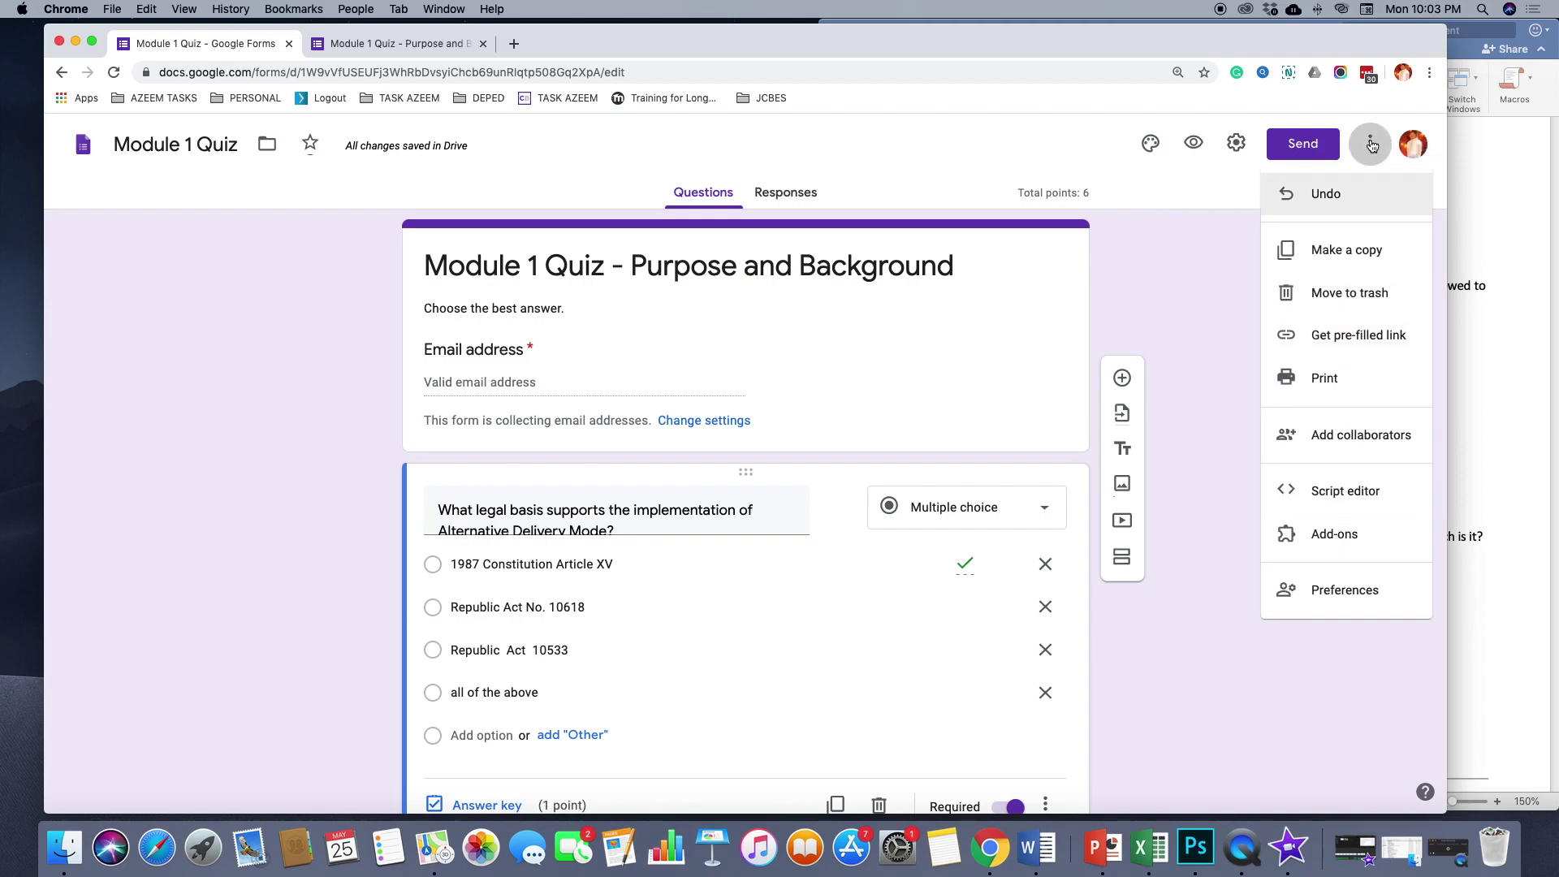
{"action": "left_click", "coordinate": [1346, 435]}
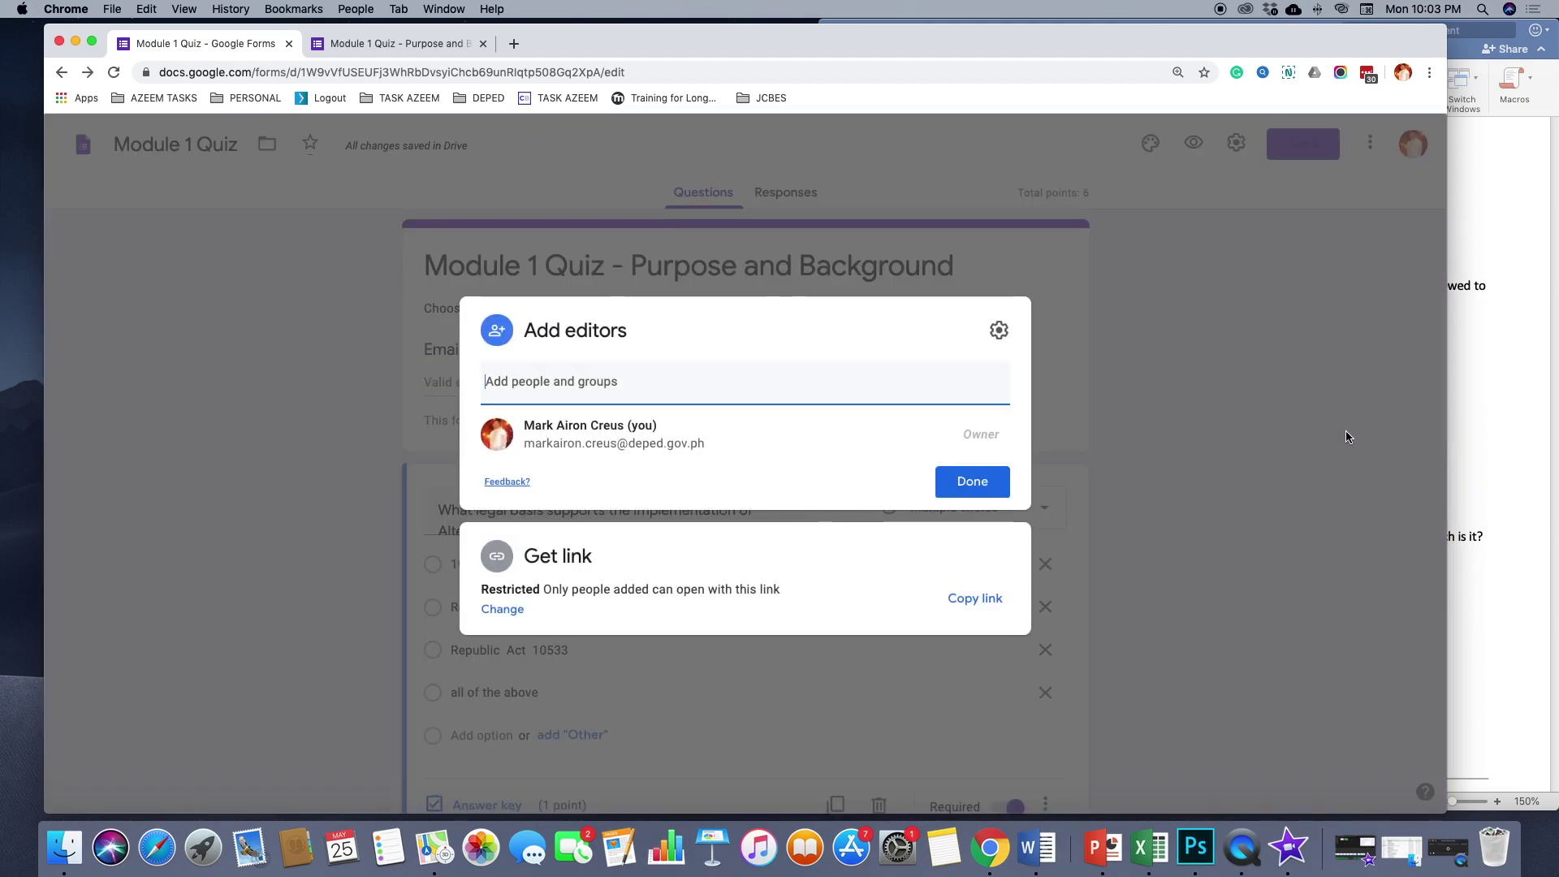
{"action": "left_click", "coordinate": [520, 384]}
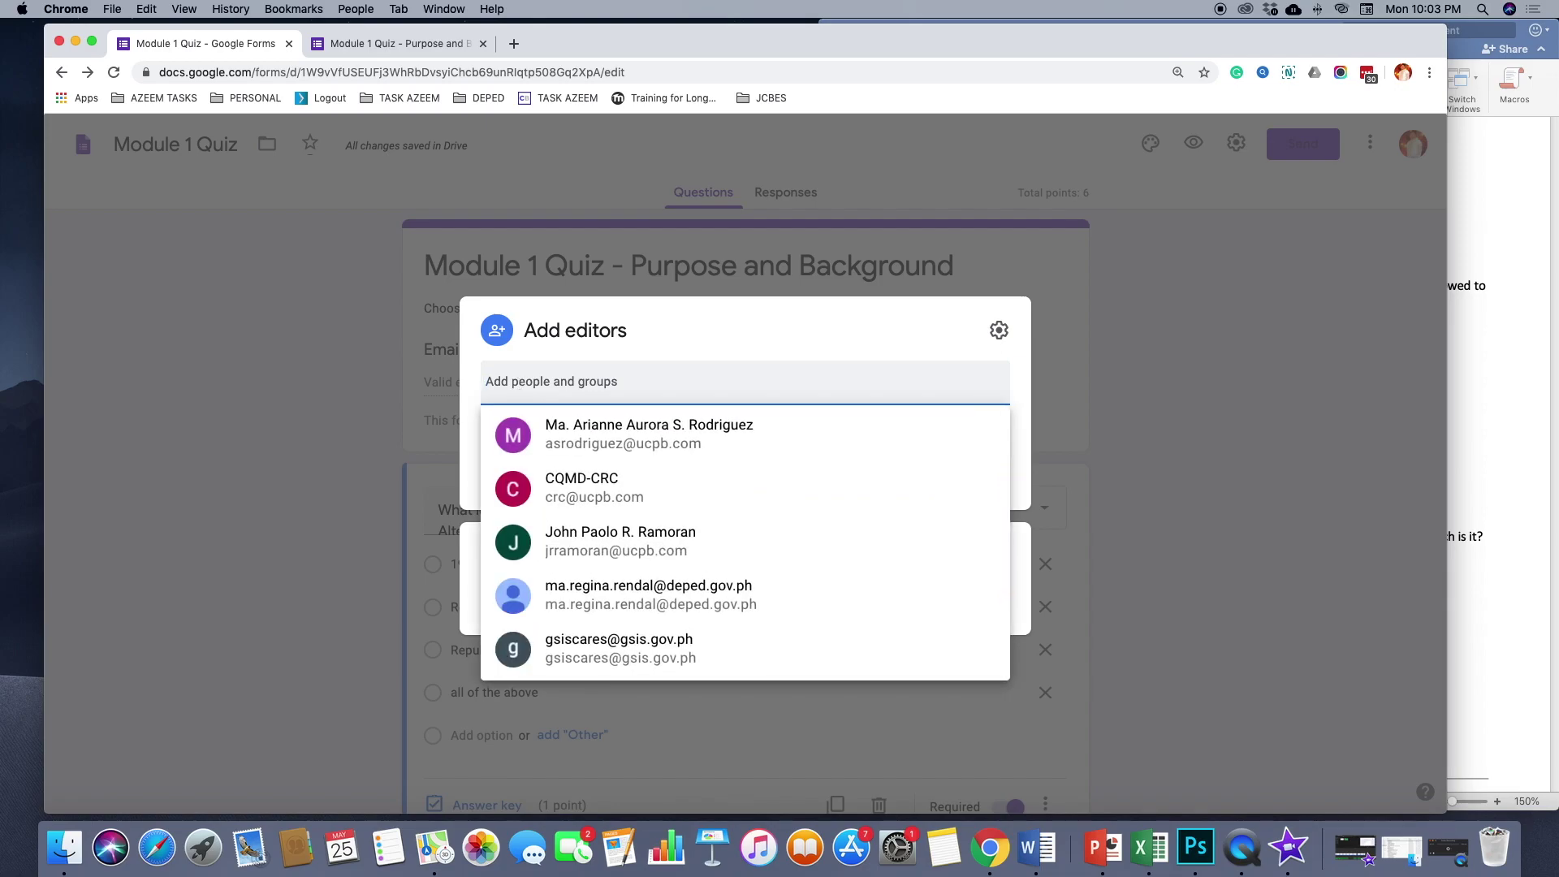
{"action": "type", "text": "noime"}
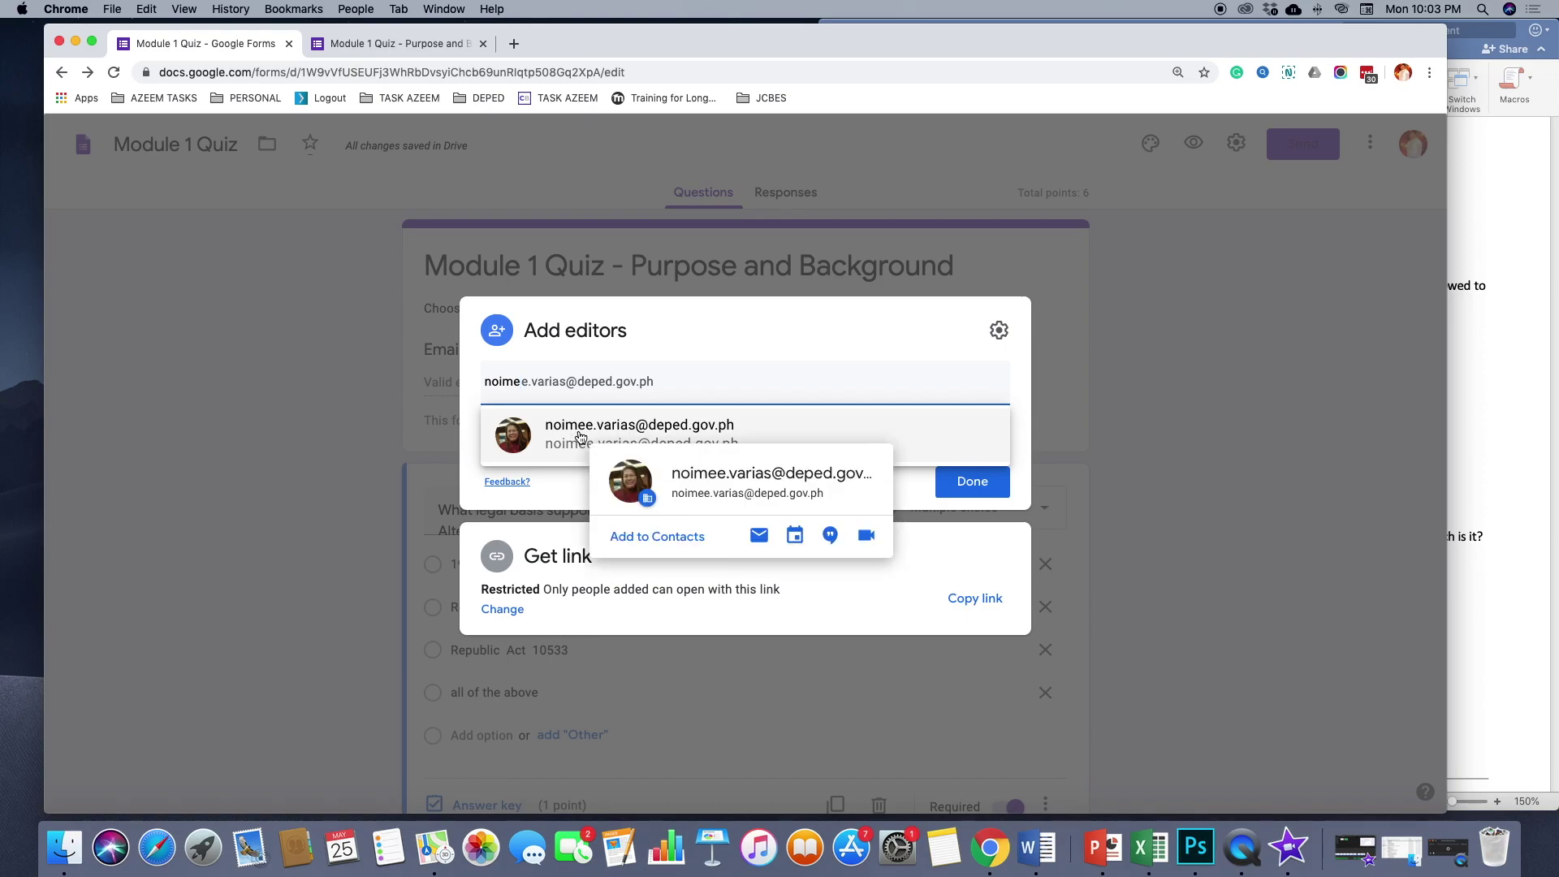
{"action": "left_click", "coordinate": [581, 437]}
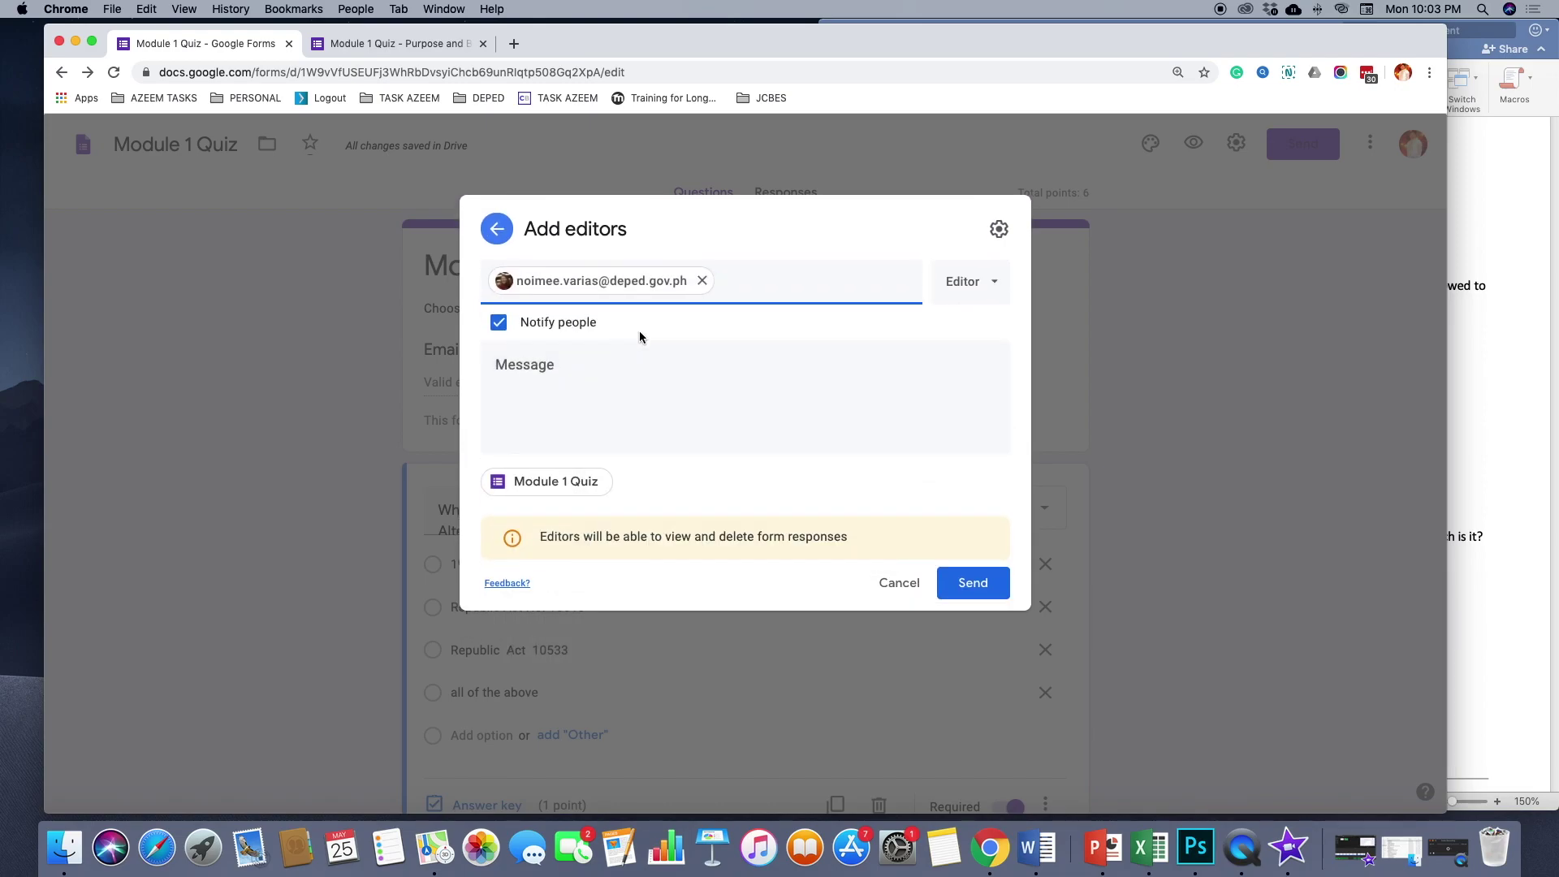
{"action": "left_click", "coordinate": [984, 284]}
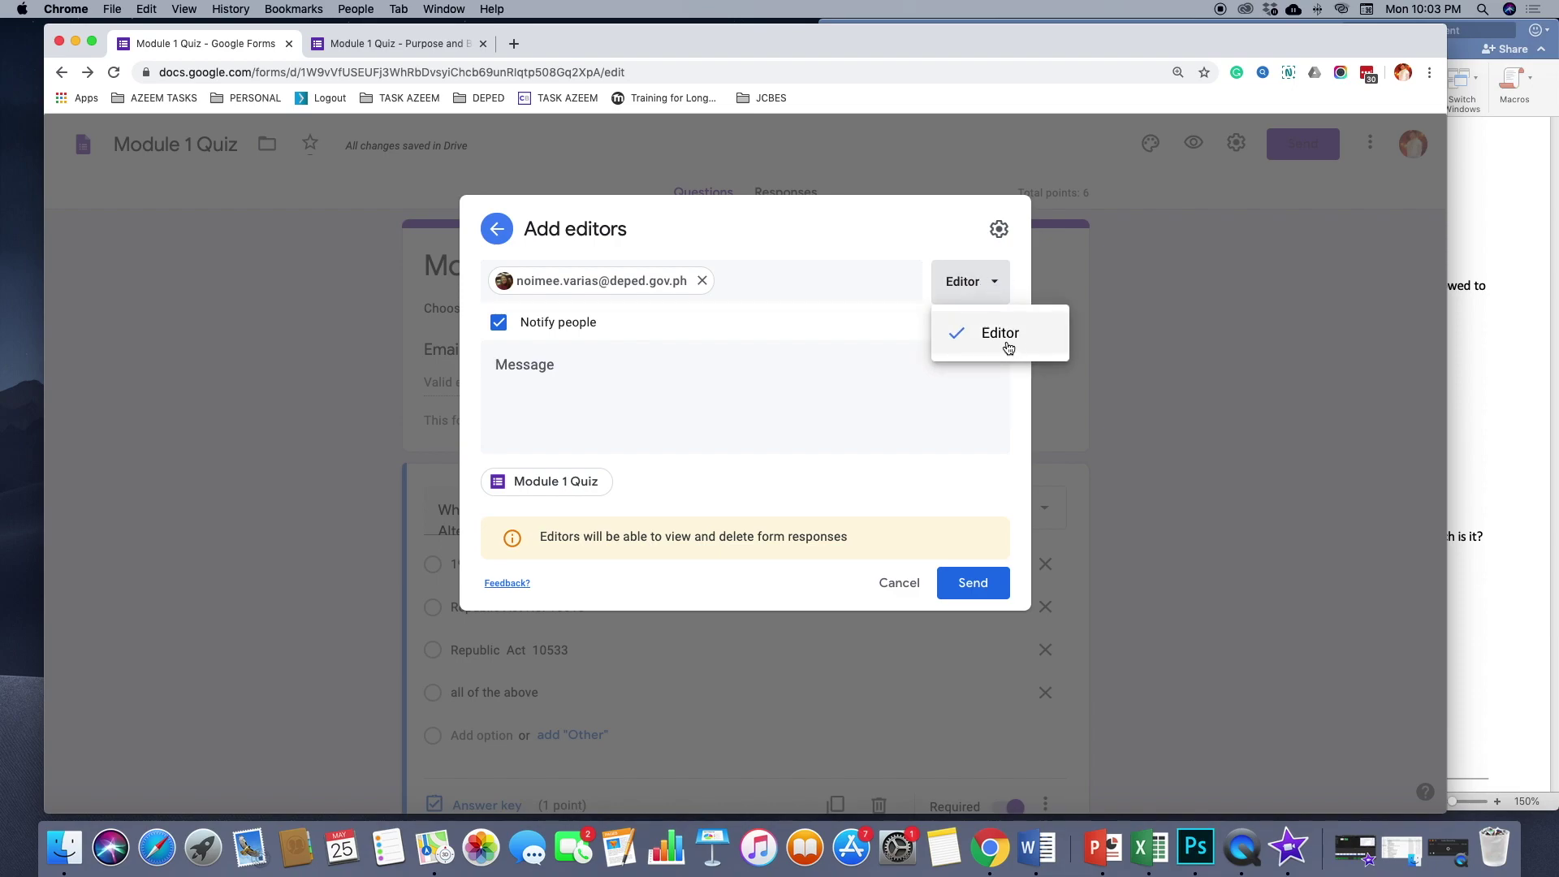
{"action": "left_click", "coordinate": [1007, 349]}
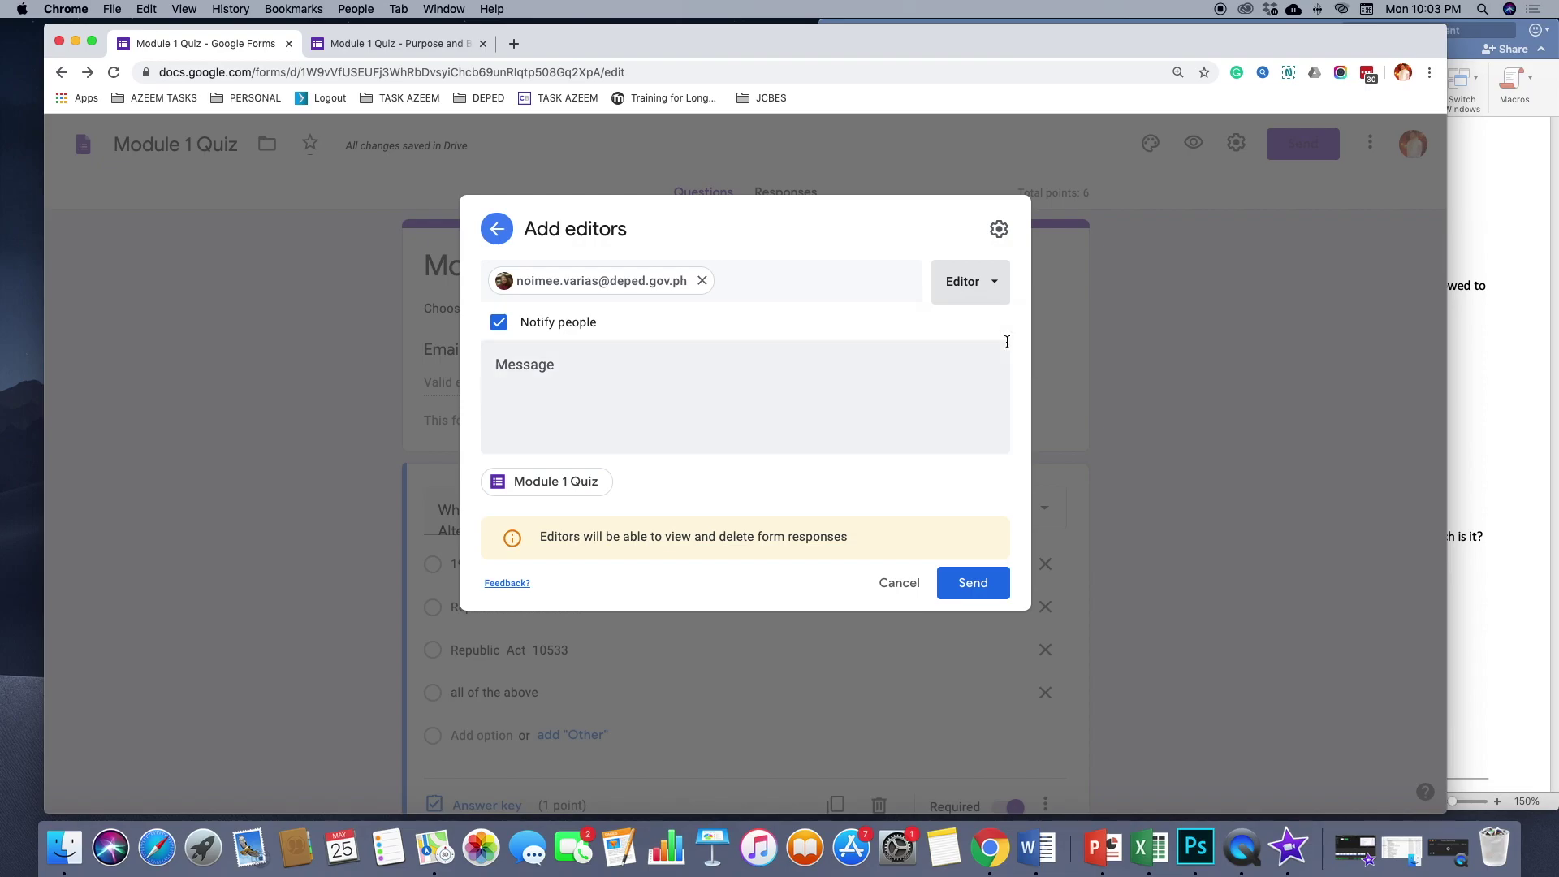
{"action": "left_click", "coordinate": [978, 589]}
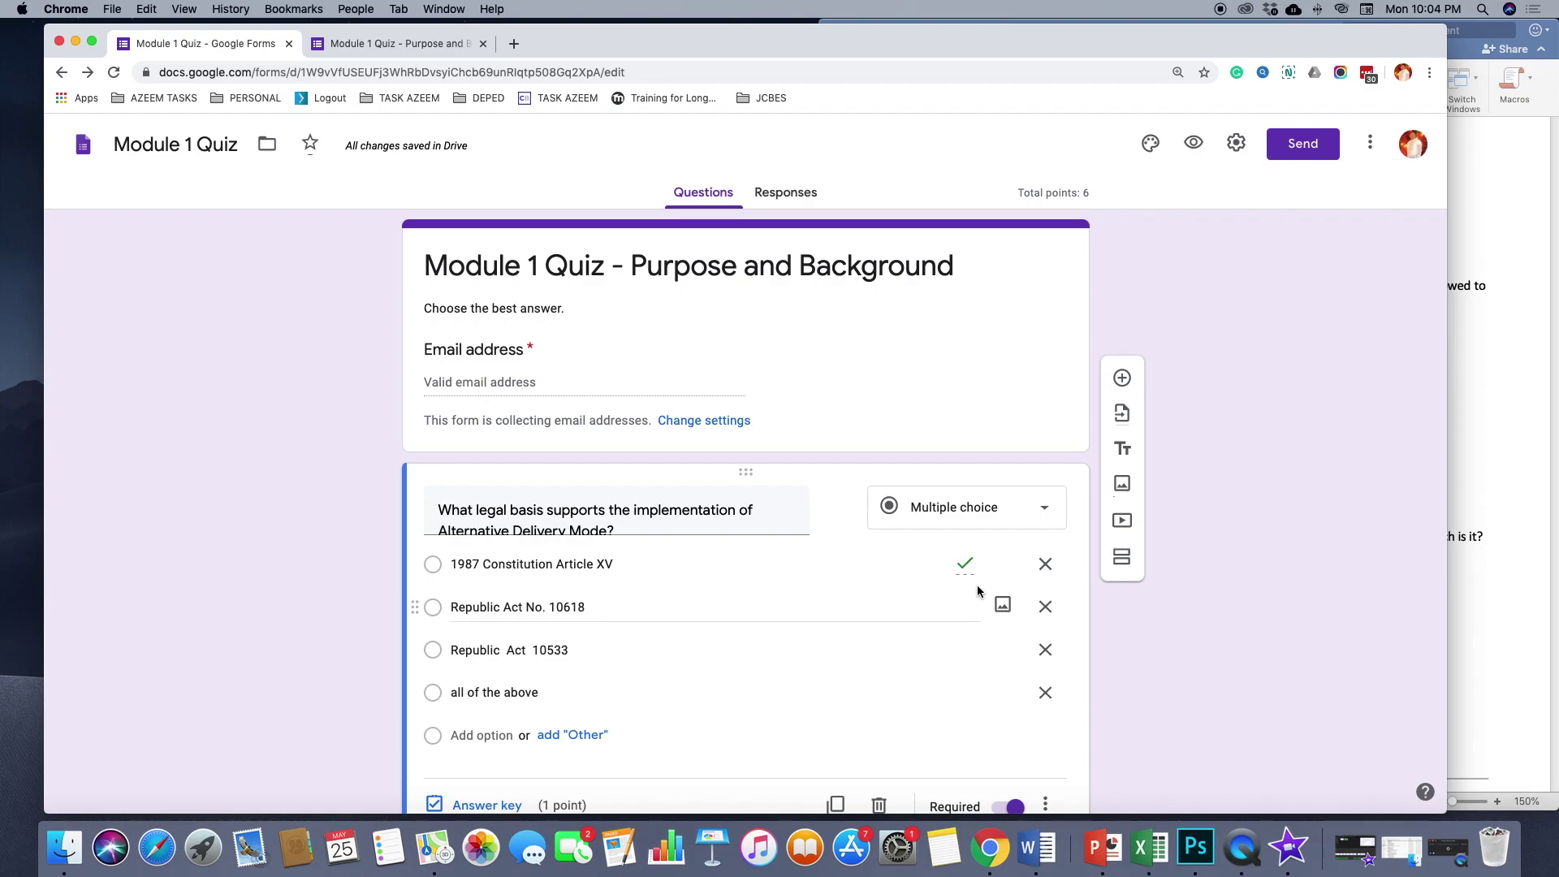
Create a new spreadsheet named "Module 1 Quiz (Responses)" as the destination for the form's responses
{"action": "left_click", "coordinate": [785, 195]}
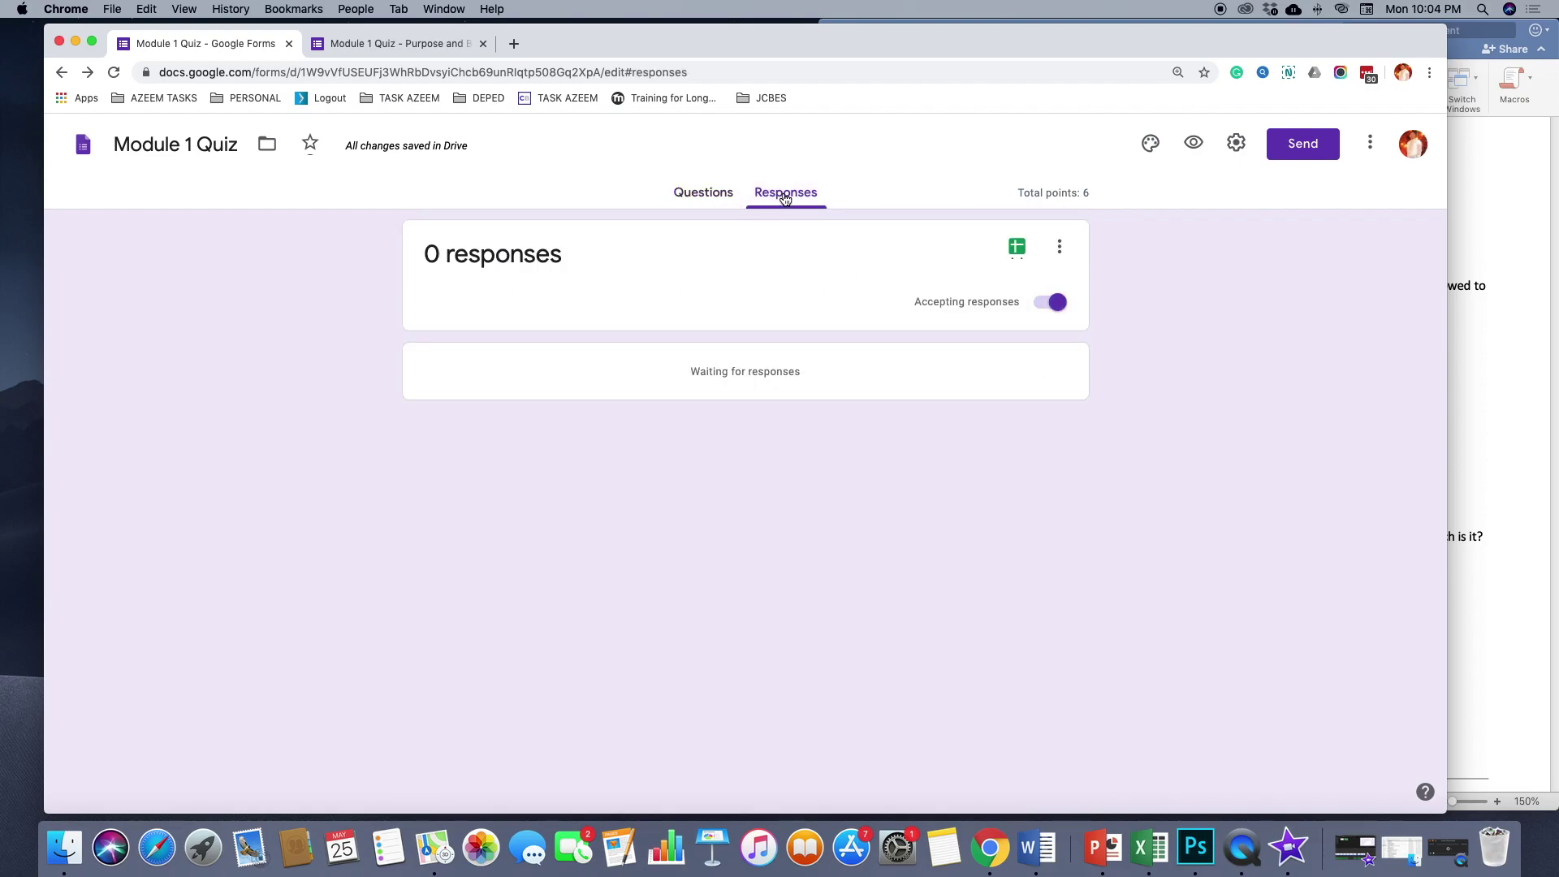
{"action": "left_click", "coordinate": [1016, 255]}
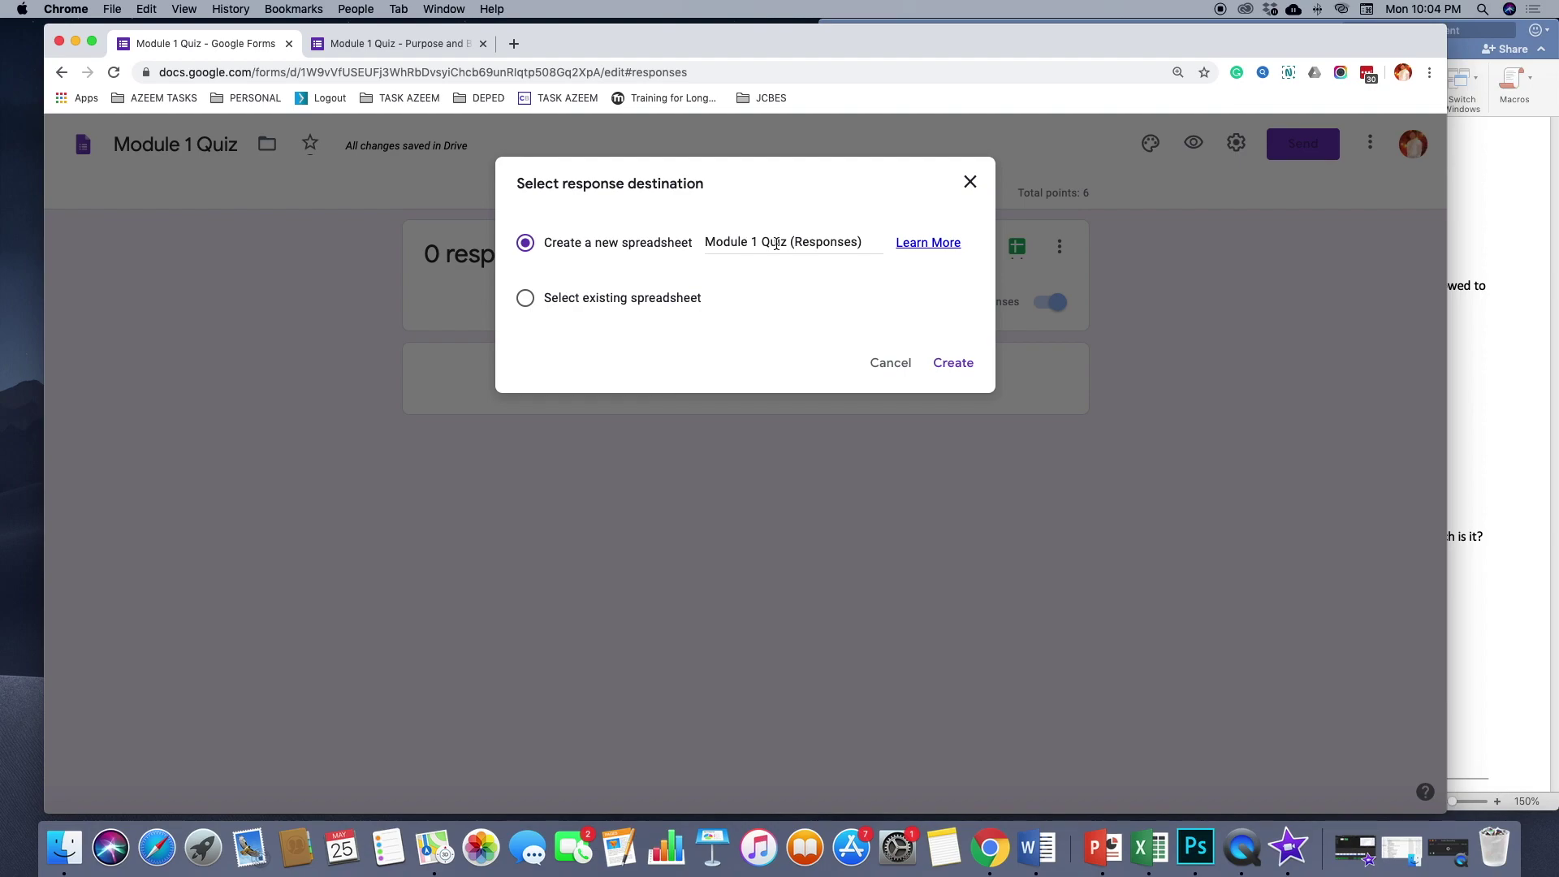
{"action": "left_click", "coordinate": [955, 367]}
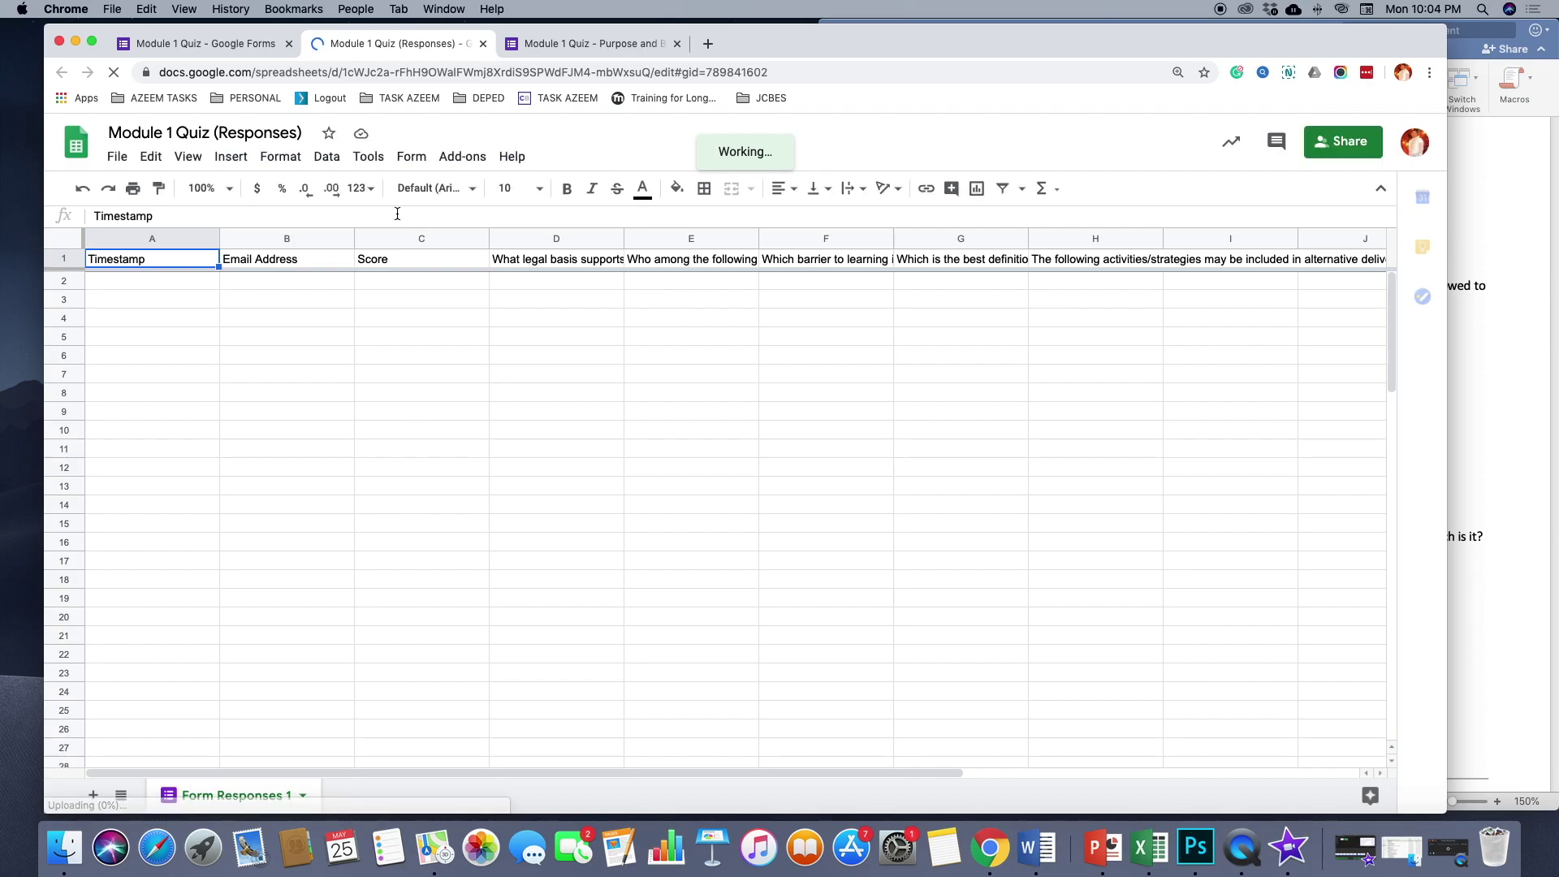
{"action": "left_click", "coordinate": [377, 309]}
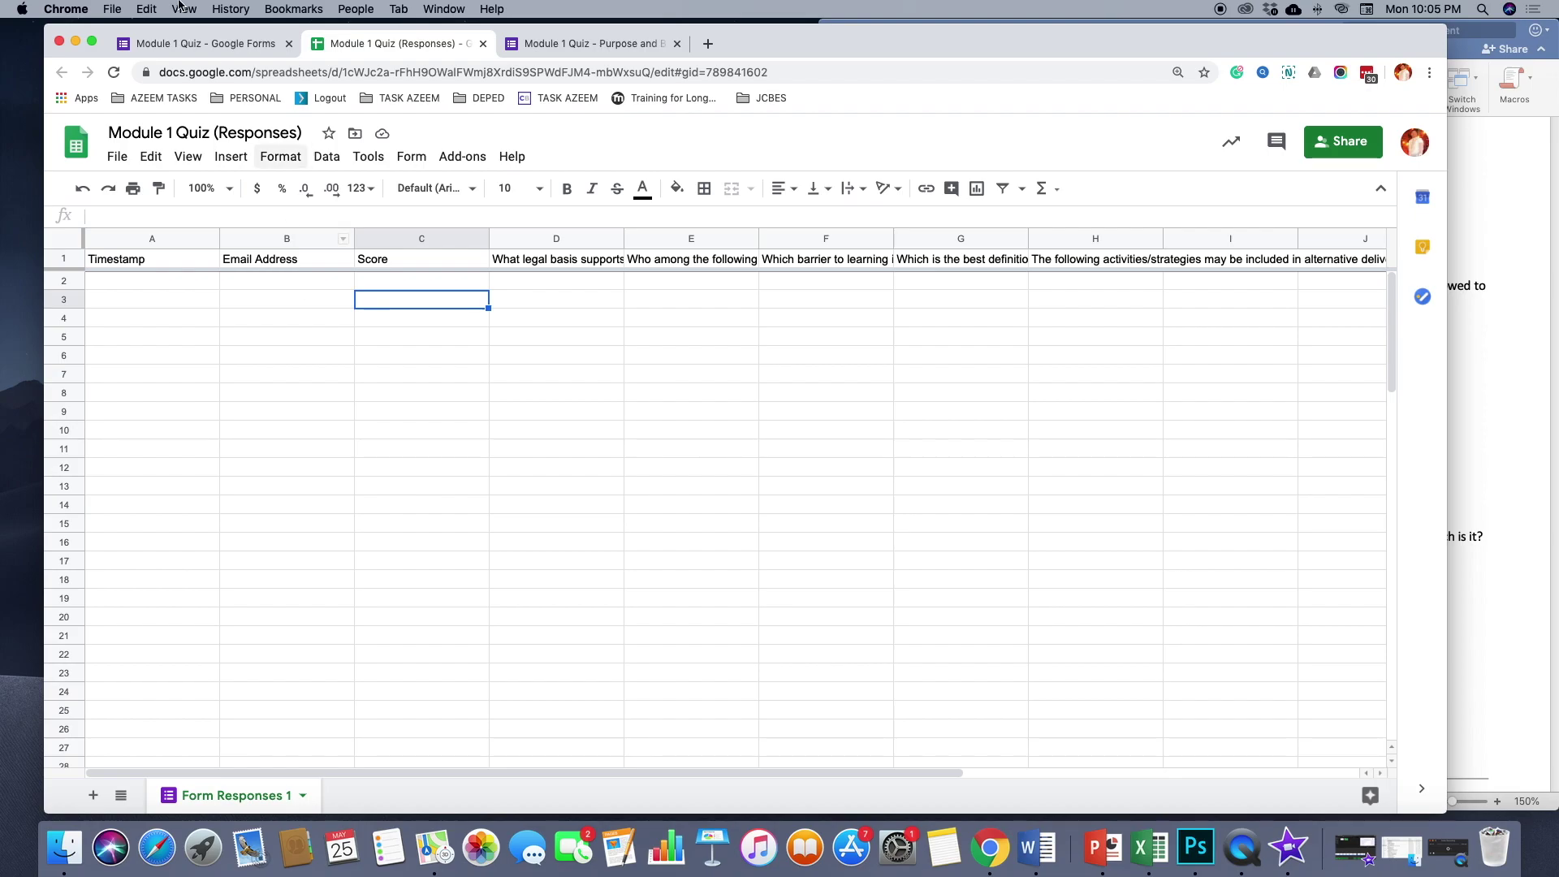
Return to the form's responses and stop the form from accepting responses
{"action": "left_click", "coordinate": [182, 42]}
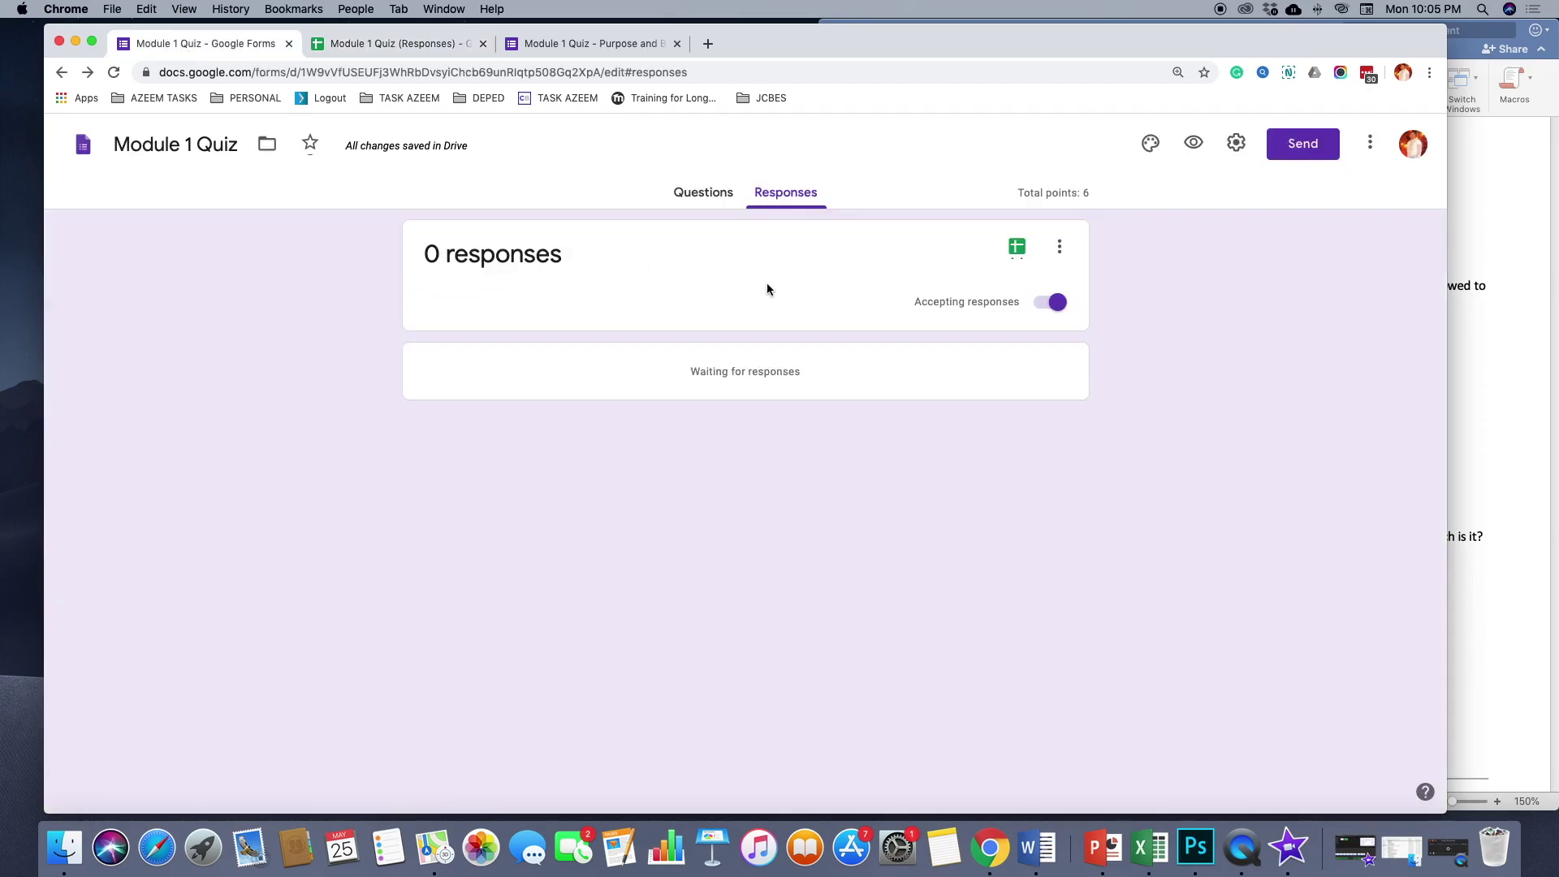
{"action": "left_click", "coordinate": [1056, 312]}
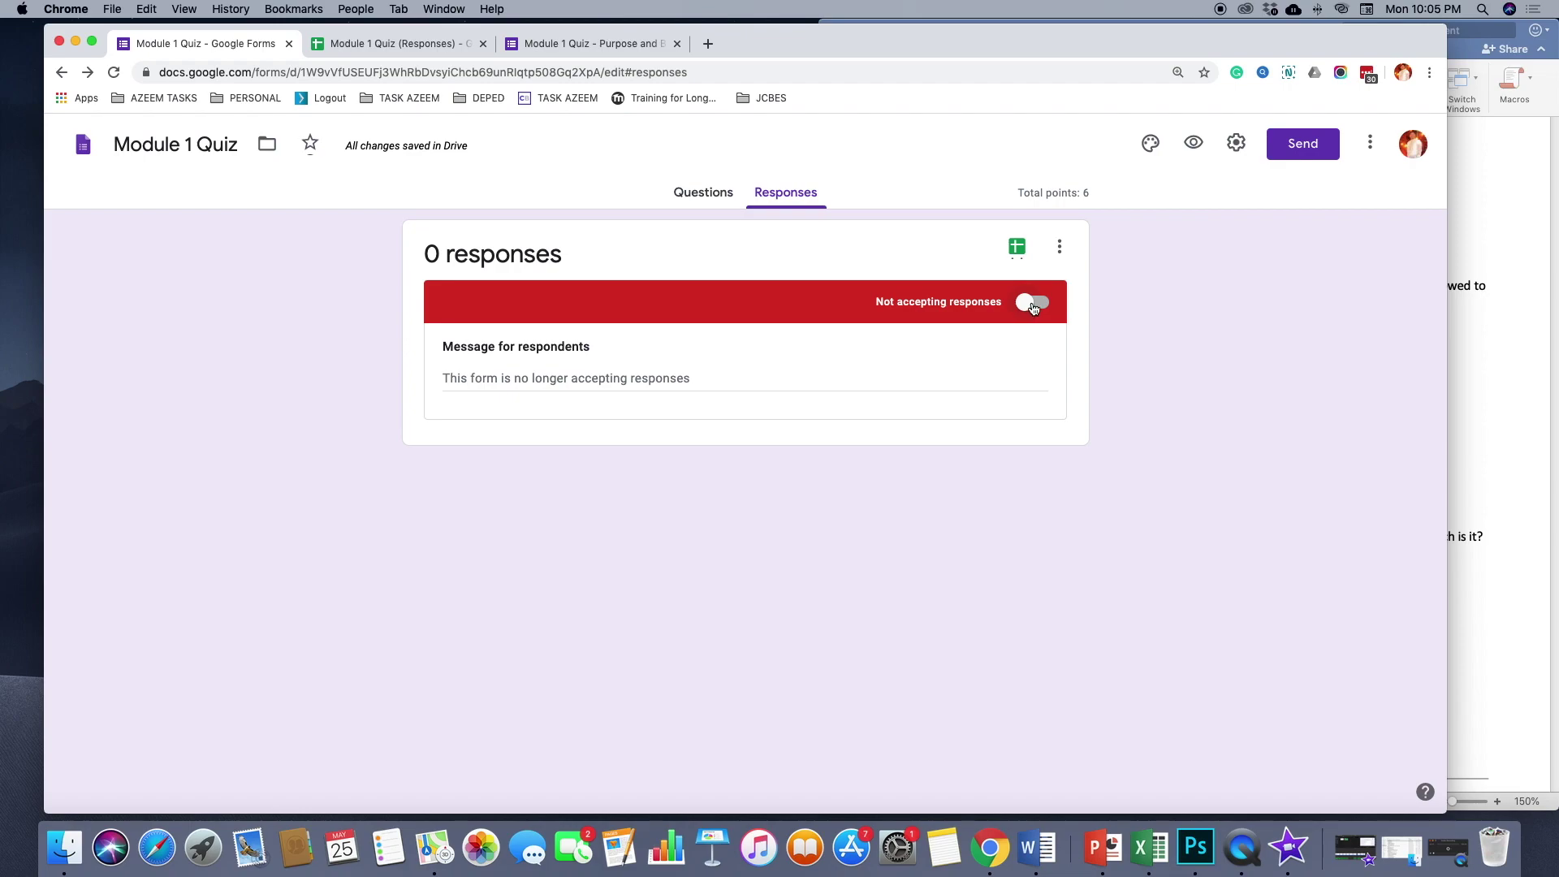
Turn response collection for the form on, off and back on, leaving the form accepting responses
{"action": "left_click", "coordinate": [1033, 305]}
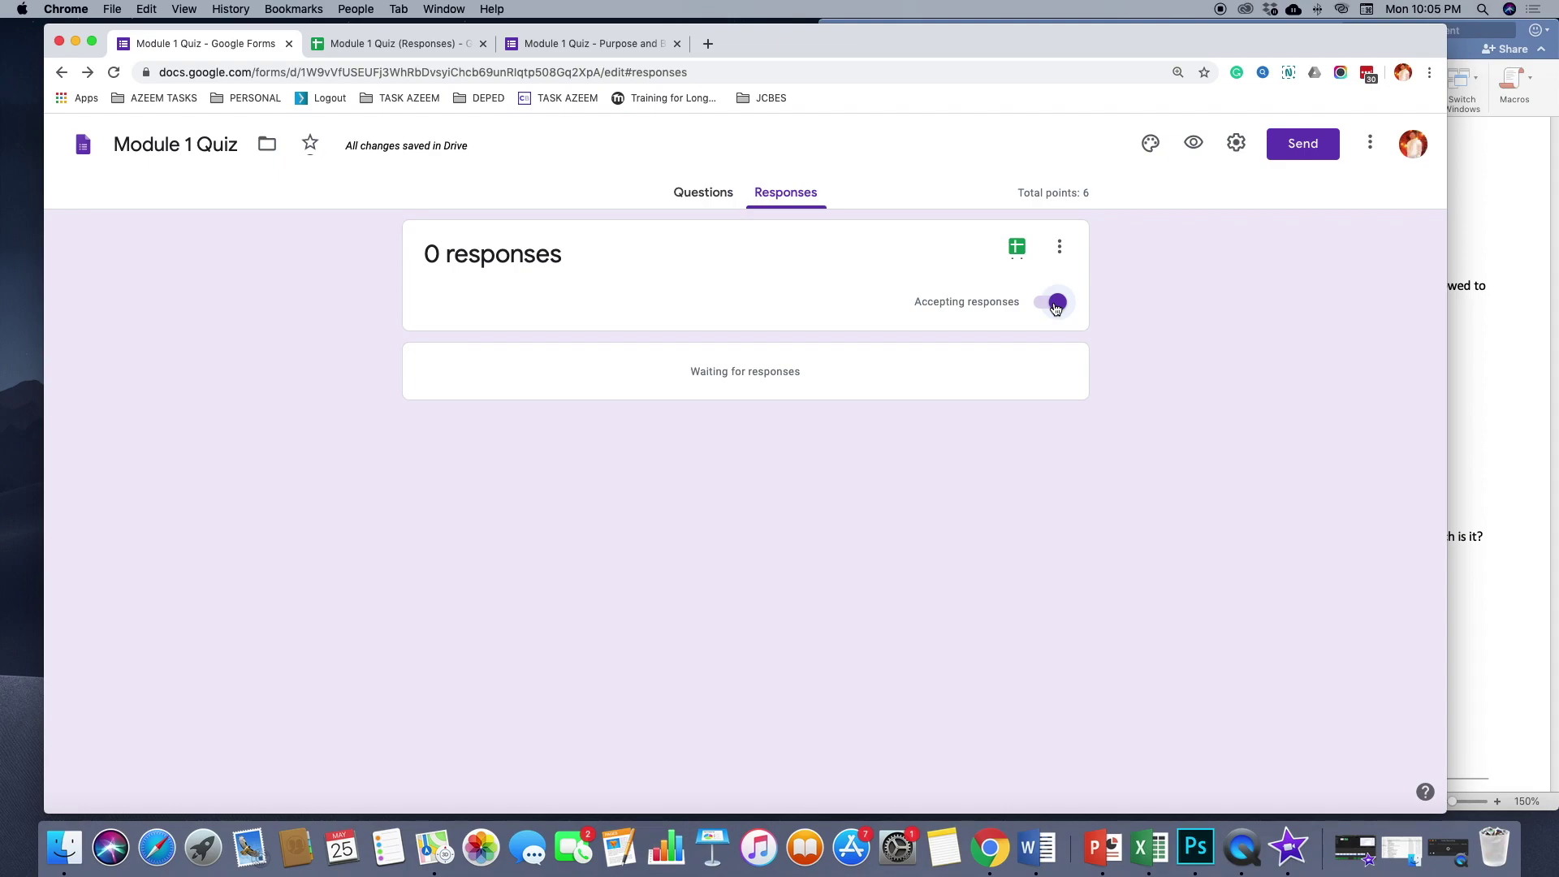
{"action": "left_click", "coordinate": [1056, 305]}
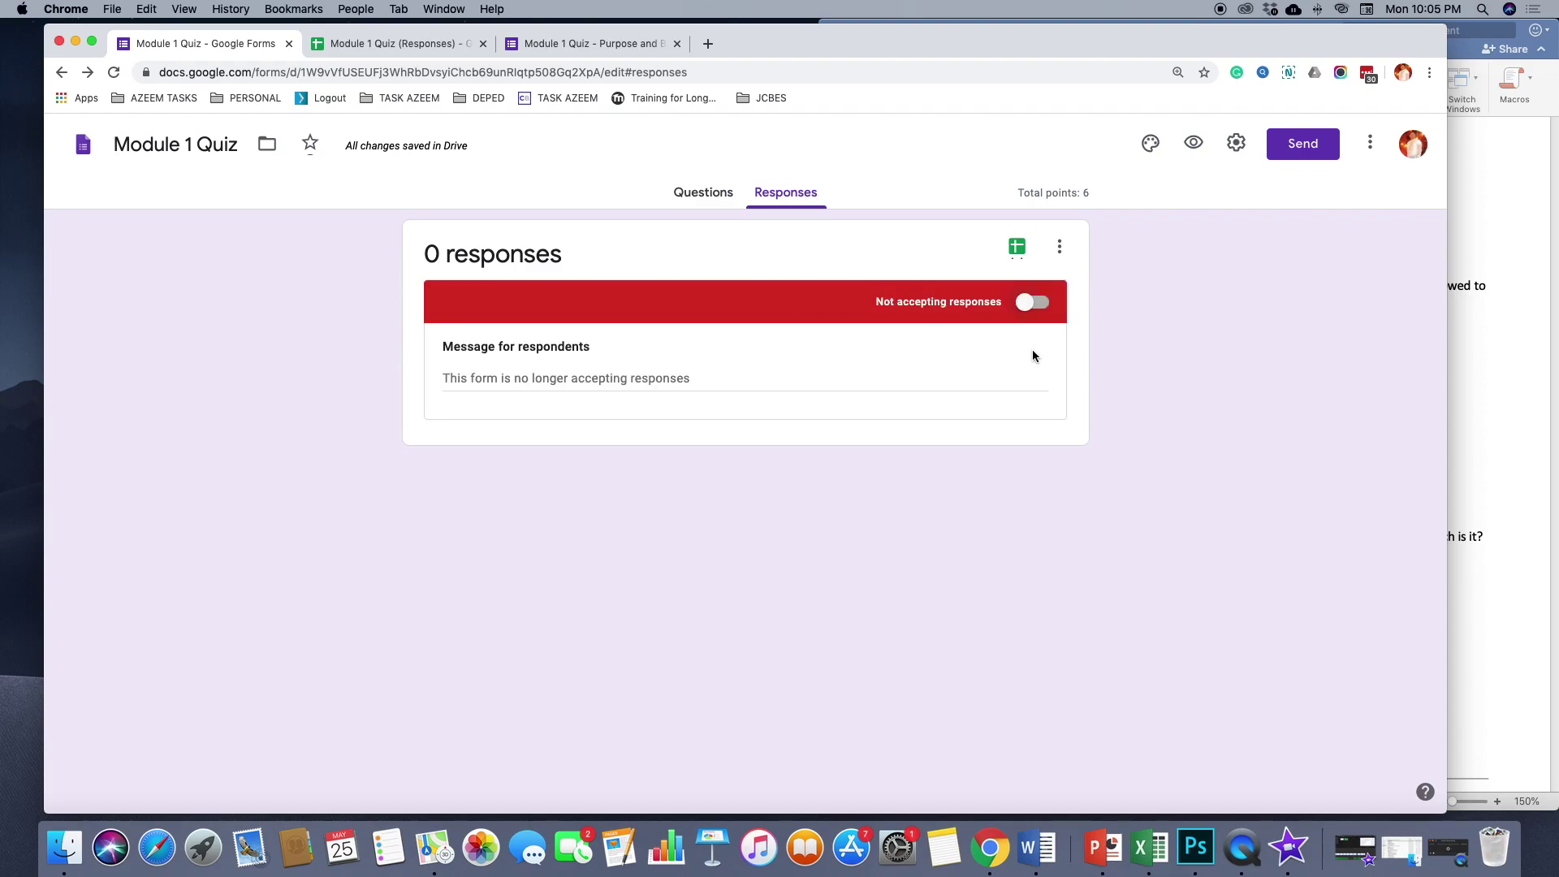
{"action": "left_click", "coordinate": [1036, 305]}
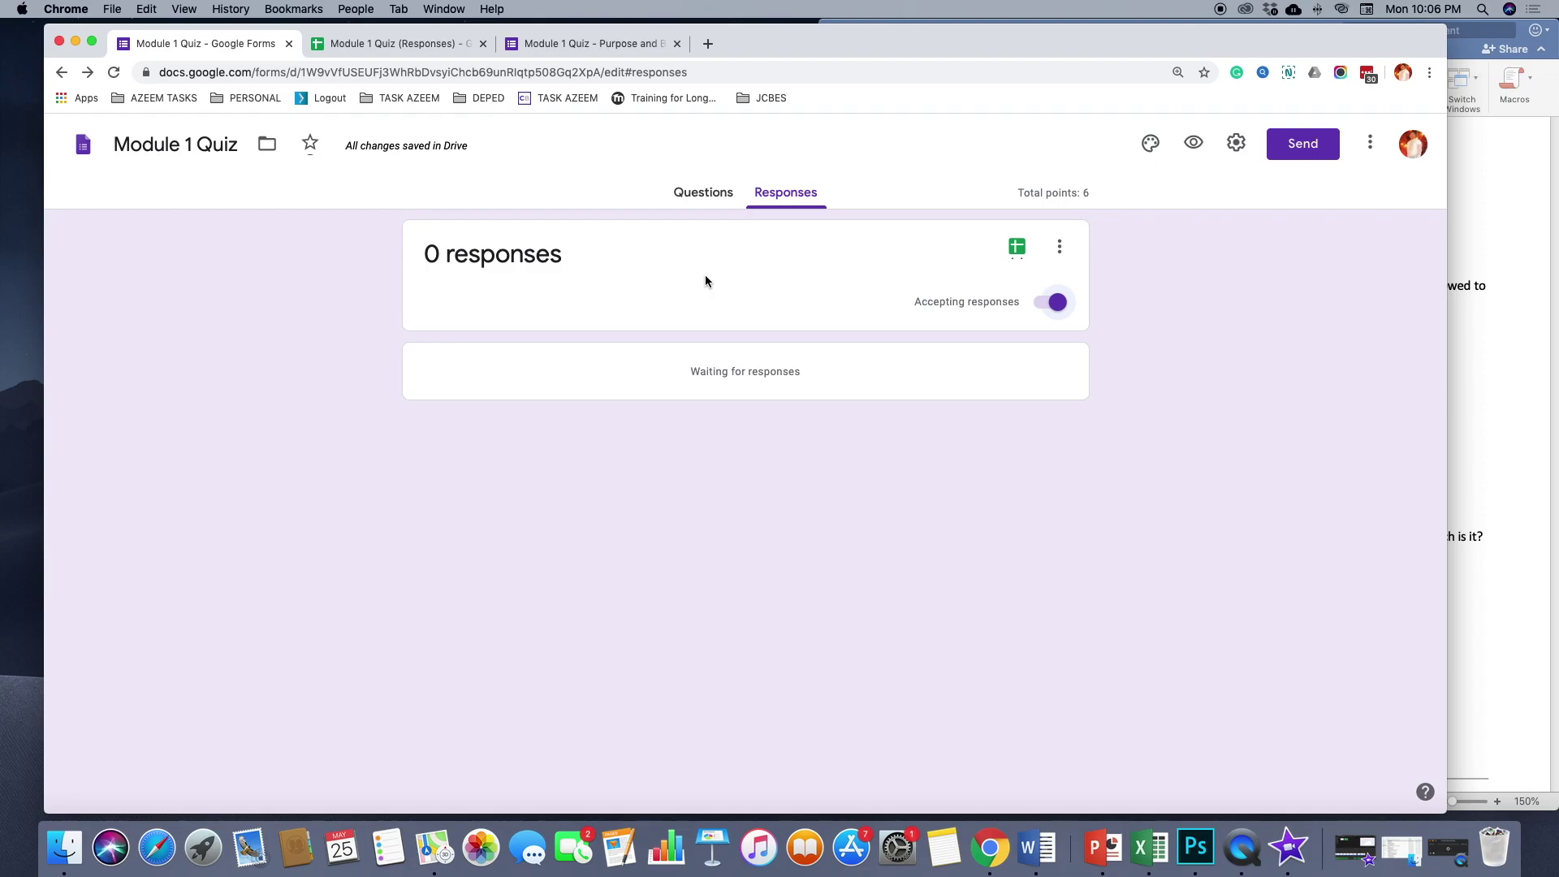
Return to the quiz questions, look over the first ones, and check the form's general settings without changing them
{"action": "left_click", "coordinate": [694, 195]}
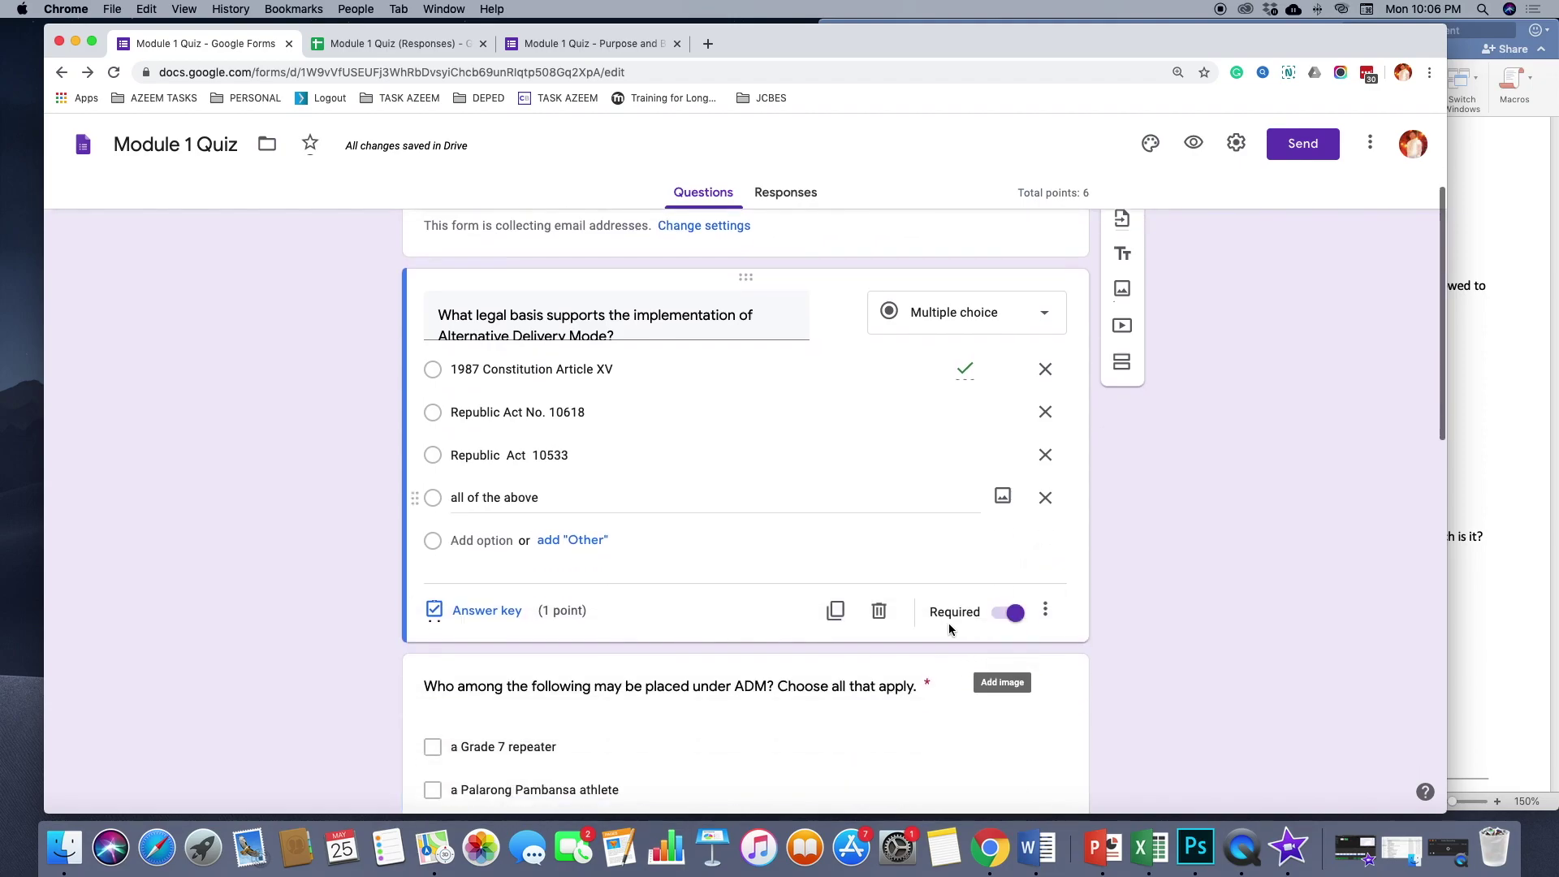
{"action": "scroll", "coordinate": [982, 568], "scroll_direction": "down", "scroll_amount": 2}
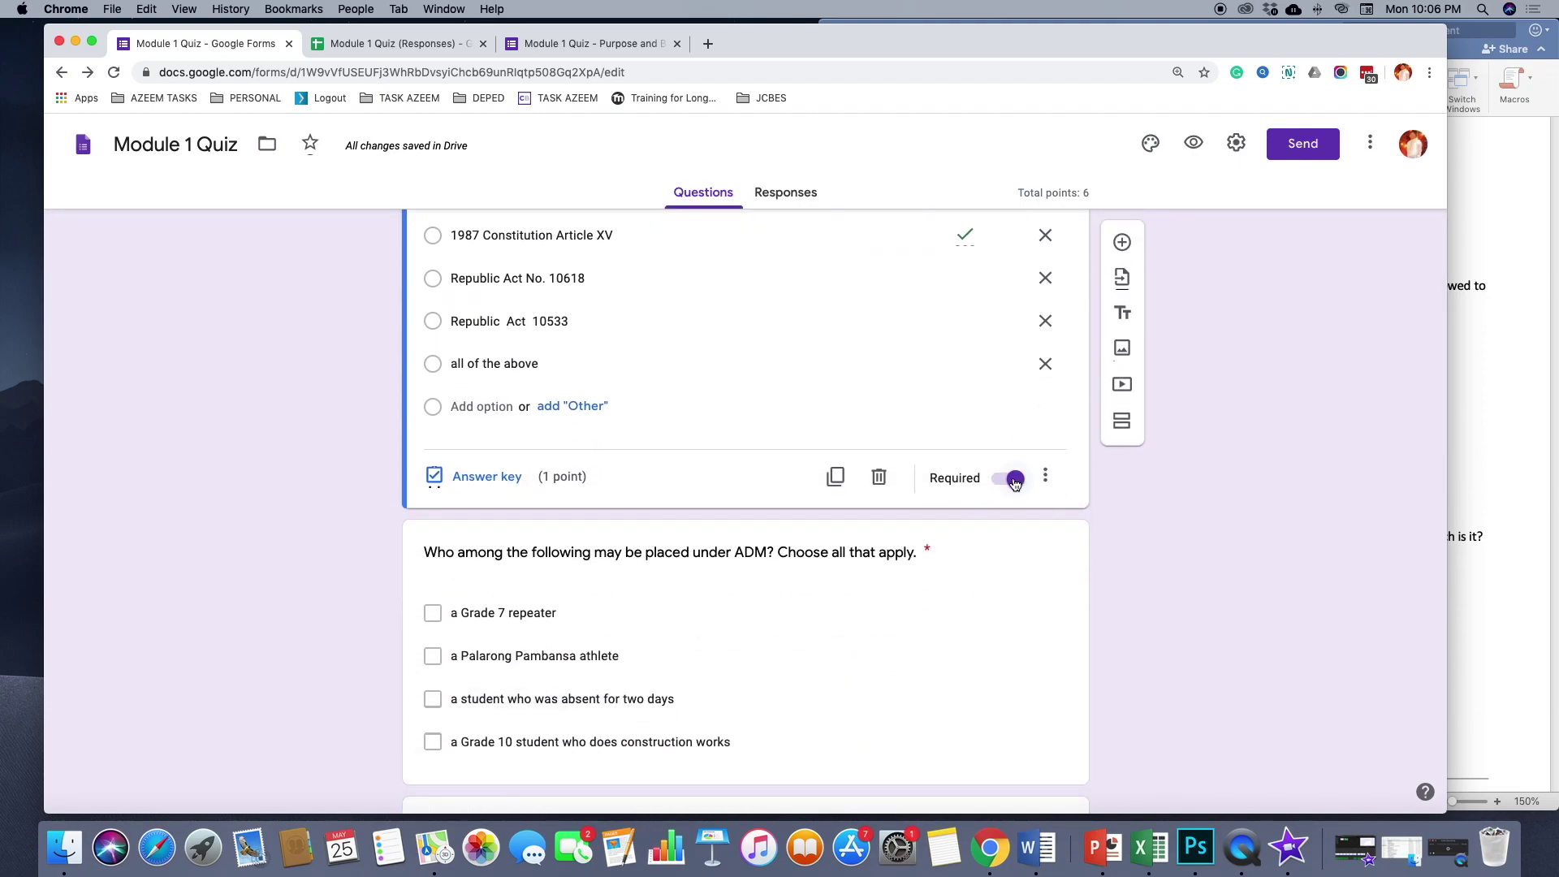
{"action": "scroll", "coordinate": [817, 530], "scroll_direction": "up", "scroll_amount": 4}
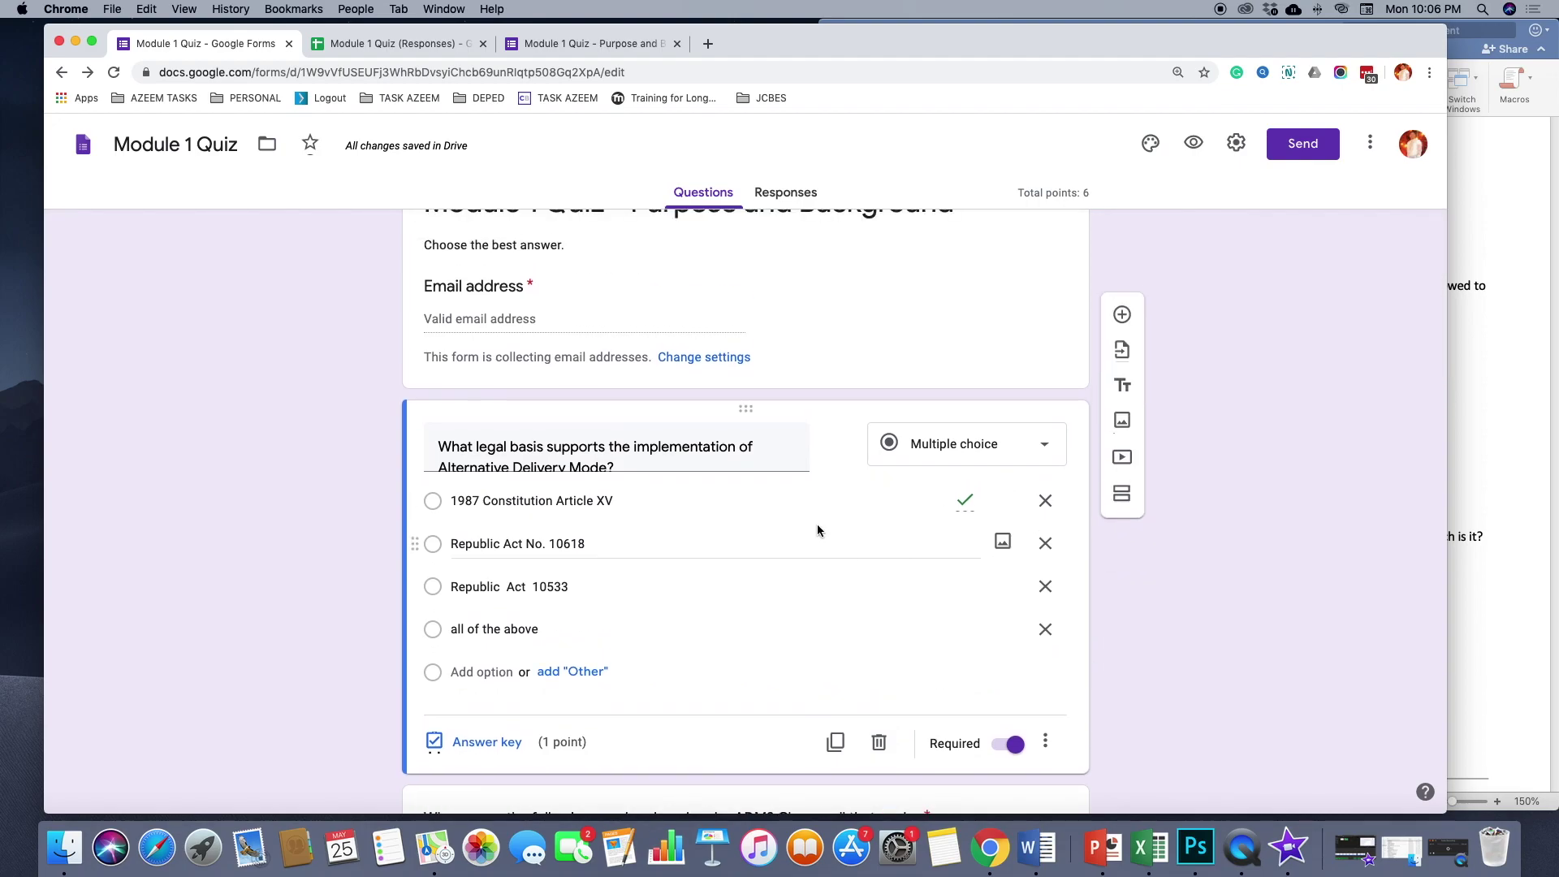
{"action": "scroll", "coordinate": [817, 530], "scroll_direction": "down", "scroll_amount": 2}
{"action": "scroll", "coordinate": [819, 528], "scroll_direction": "up", "scroll_amount": 3}
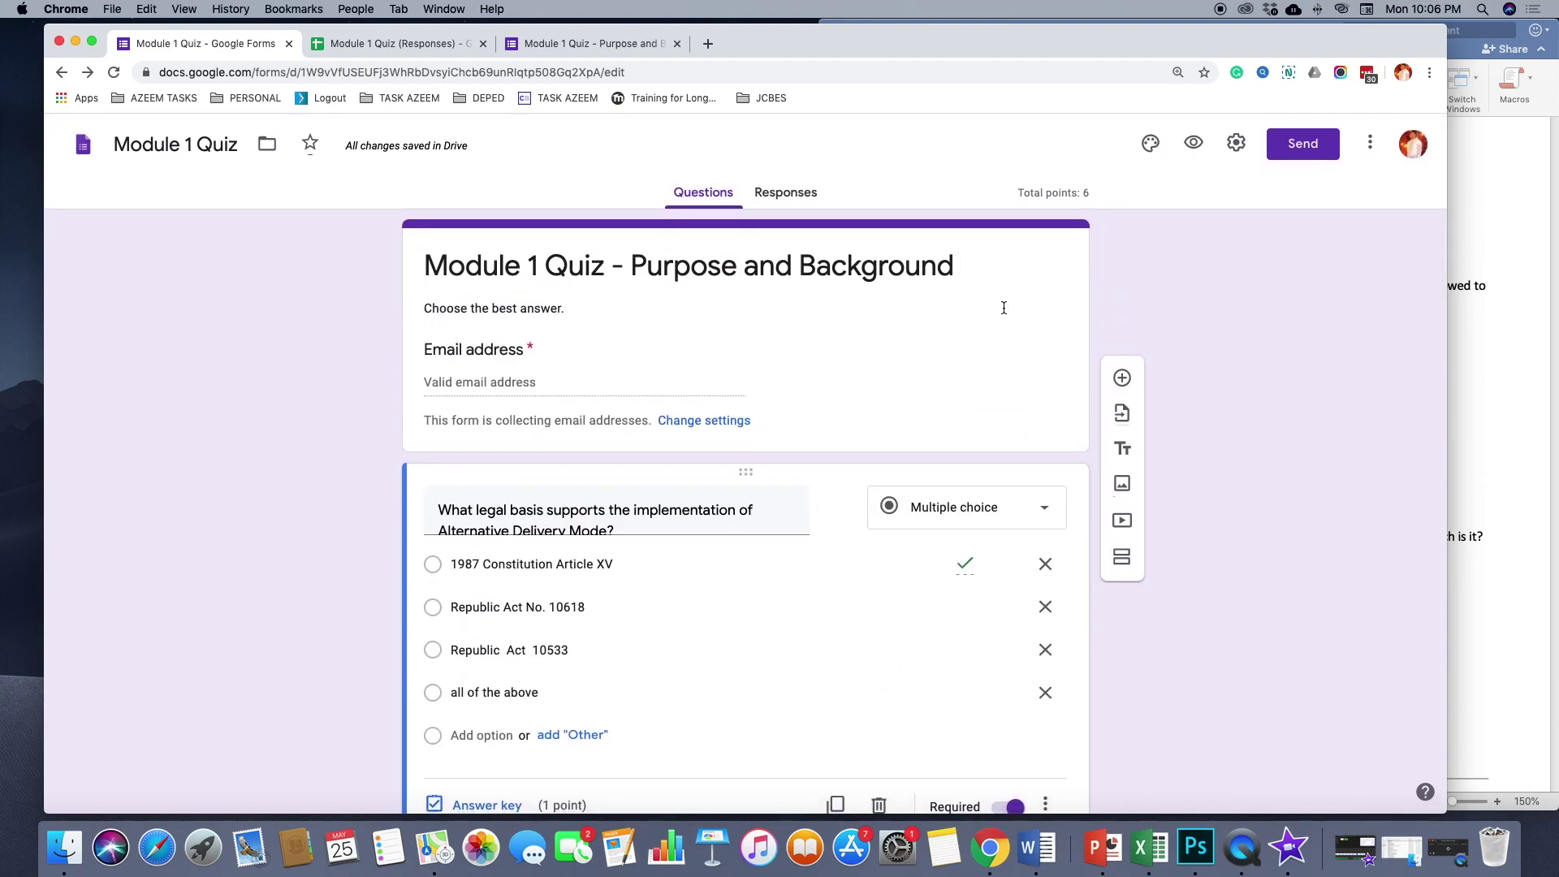
{"action": "left_click", "coordinate": [1236, 143]}
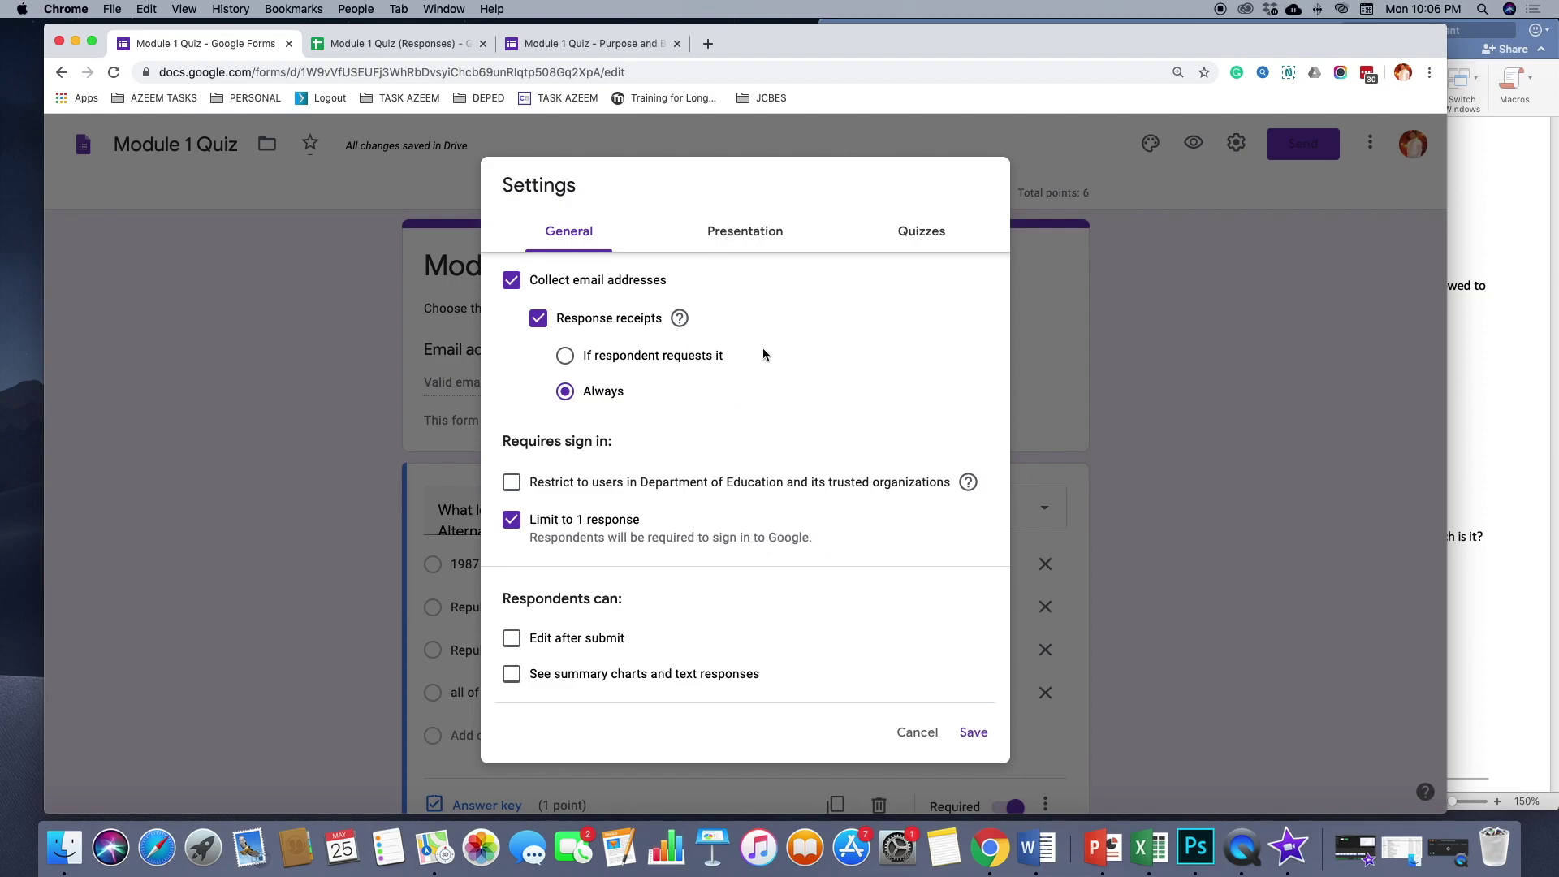
{"action": "key", "text": "Escape"}
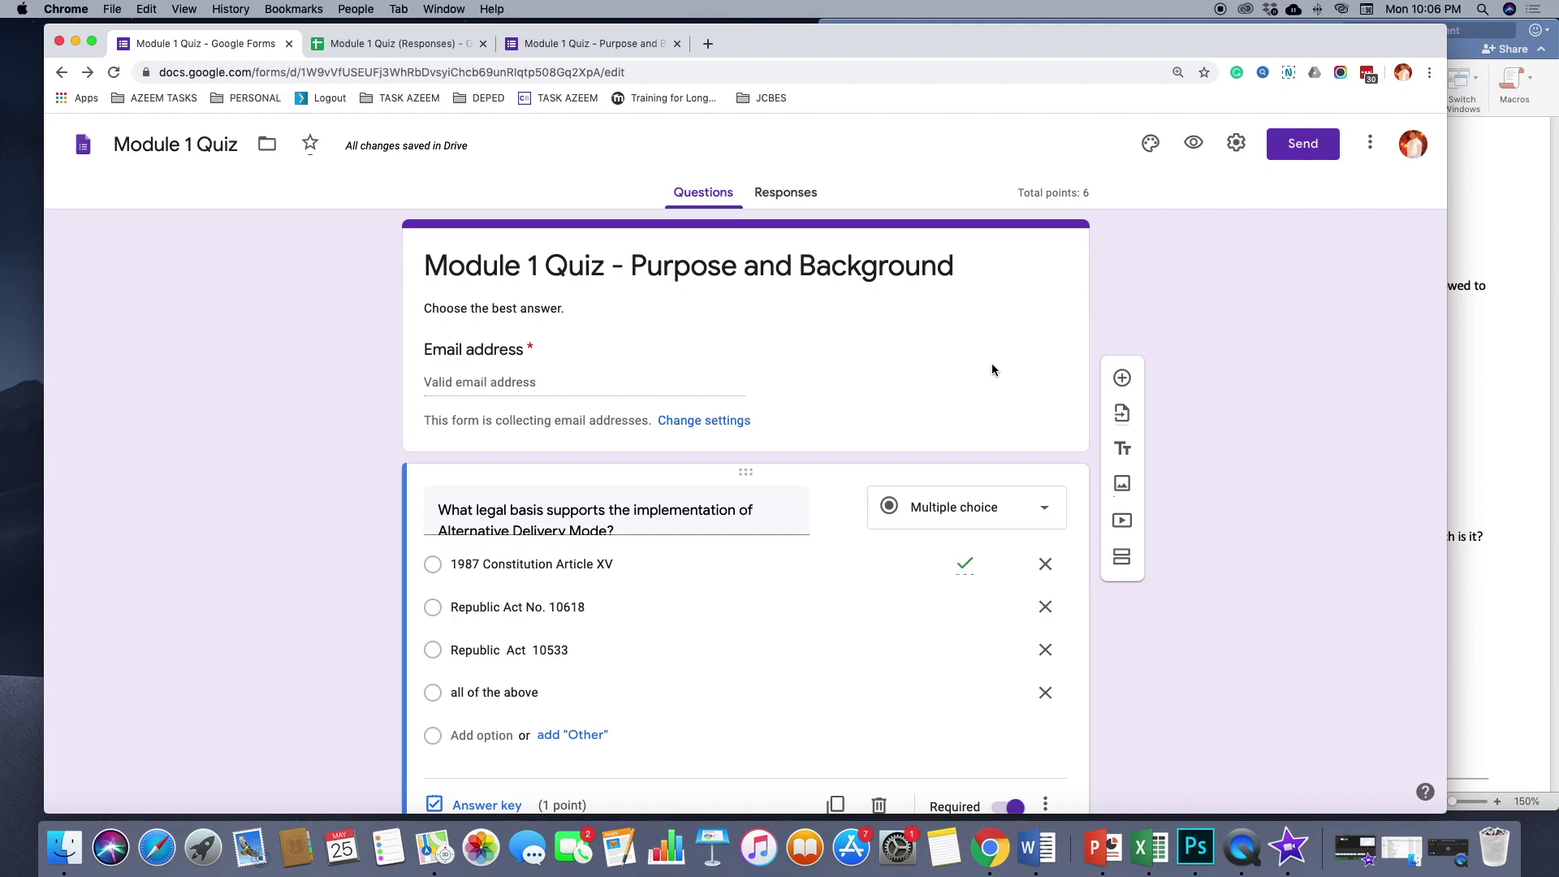
Copy the form's full-length shareable link for sending to respondents, and return to the form's responses
{"action": "left_click", "coordinate": [1309, 146]}
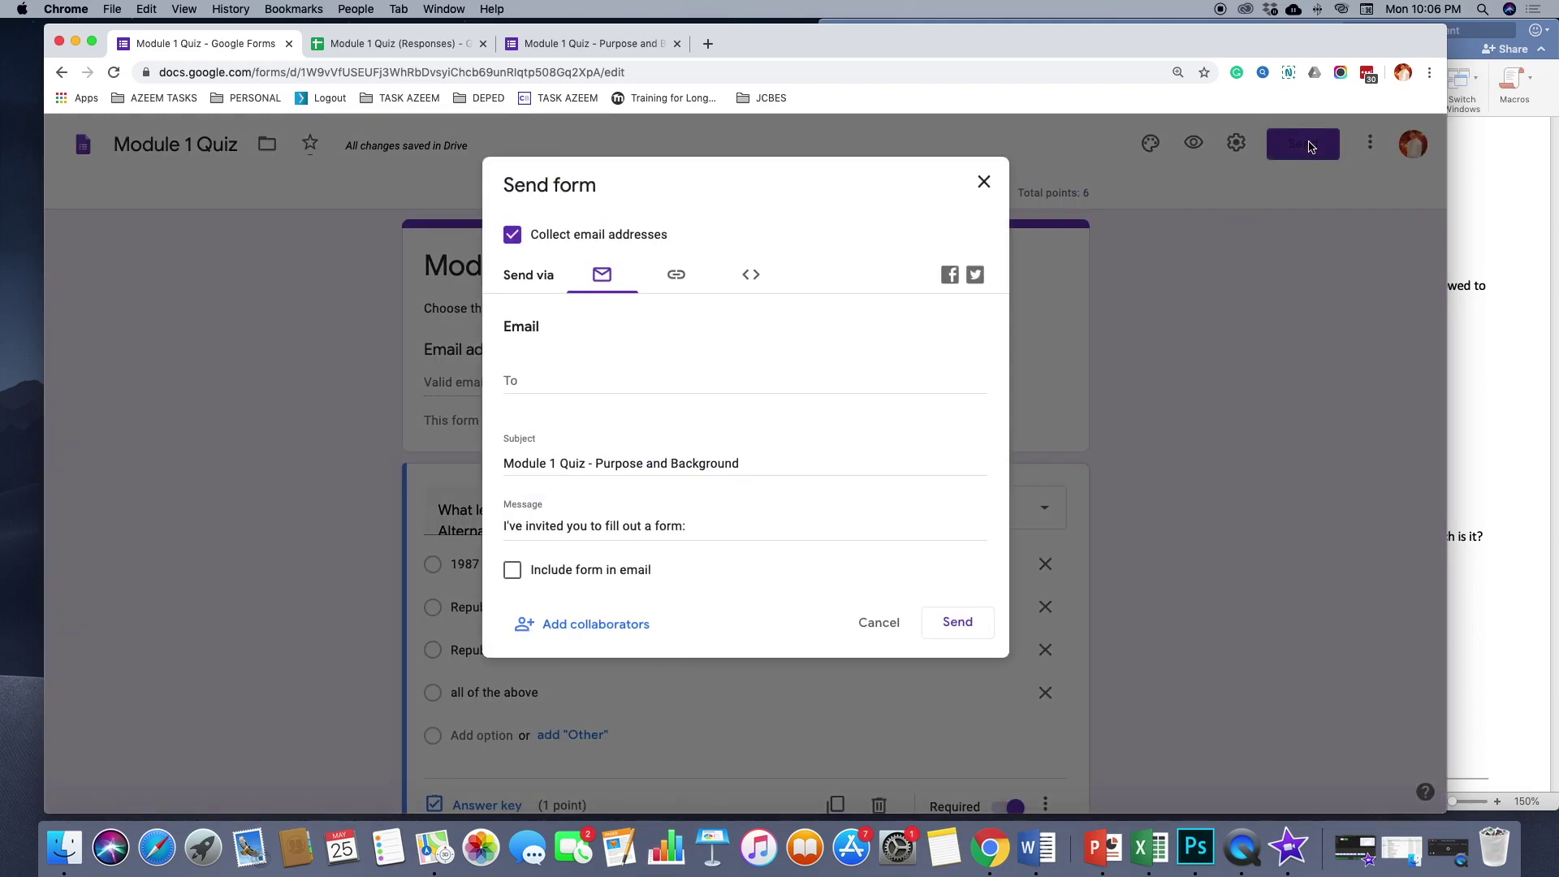
{"action": "left_click", "coordinate": [674, 278]}
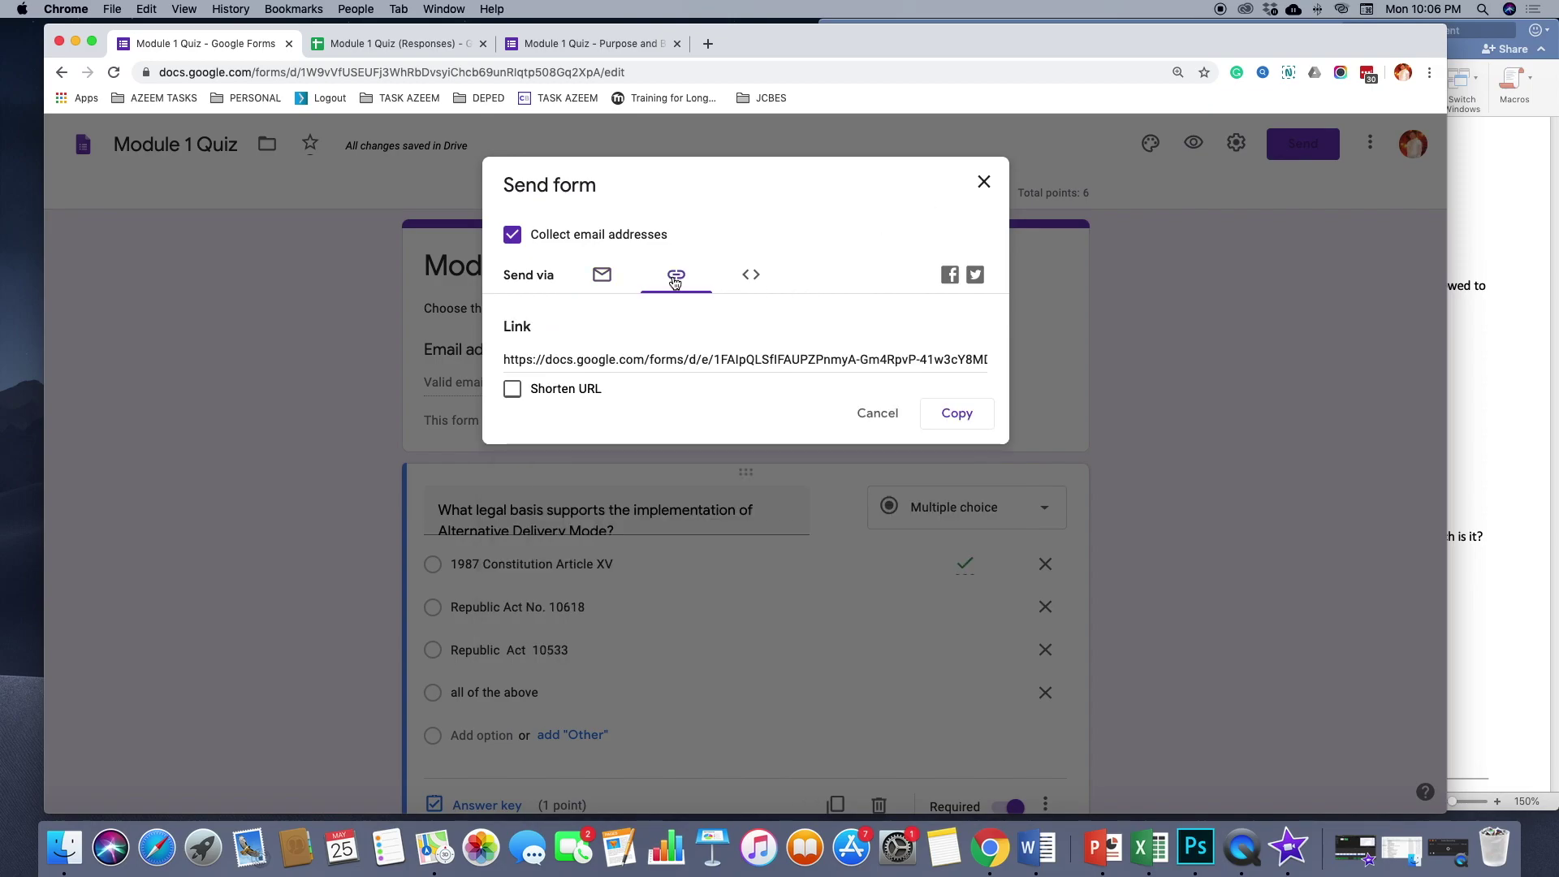
{"action": "left_click", "coordinate": [957, 413]}
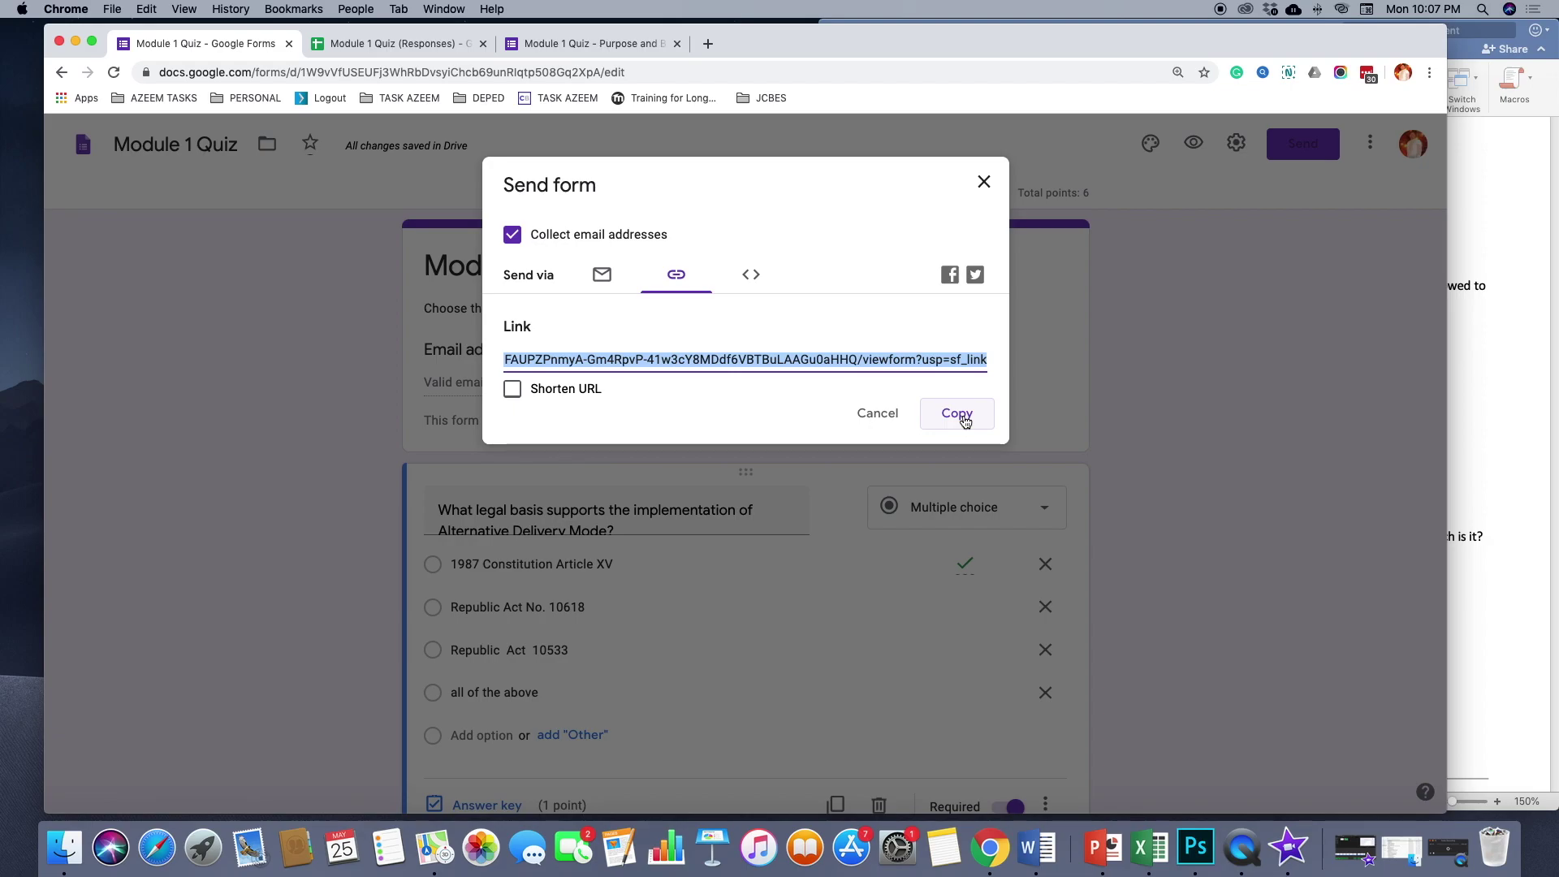
{"action": "left_click", "coordinate": [964, 419]}
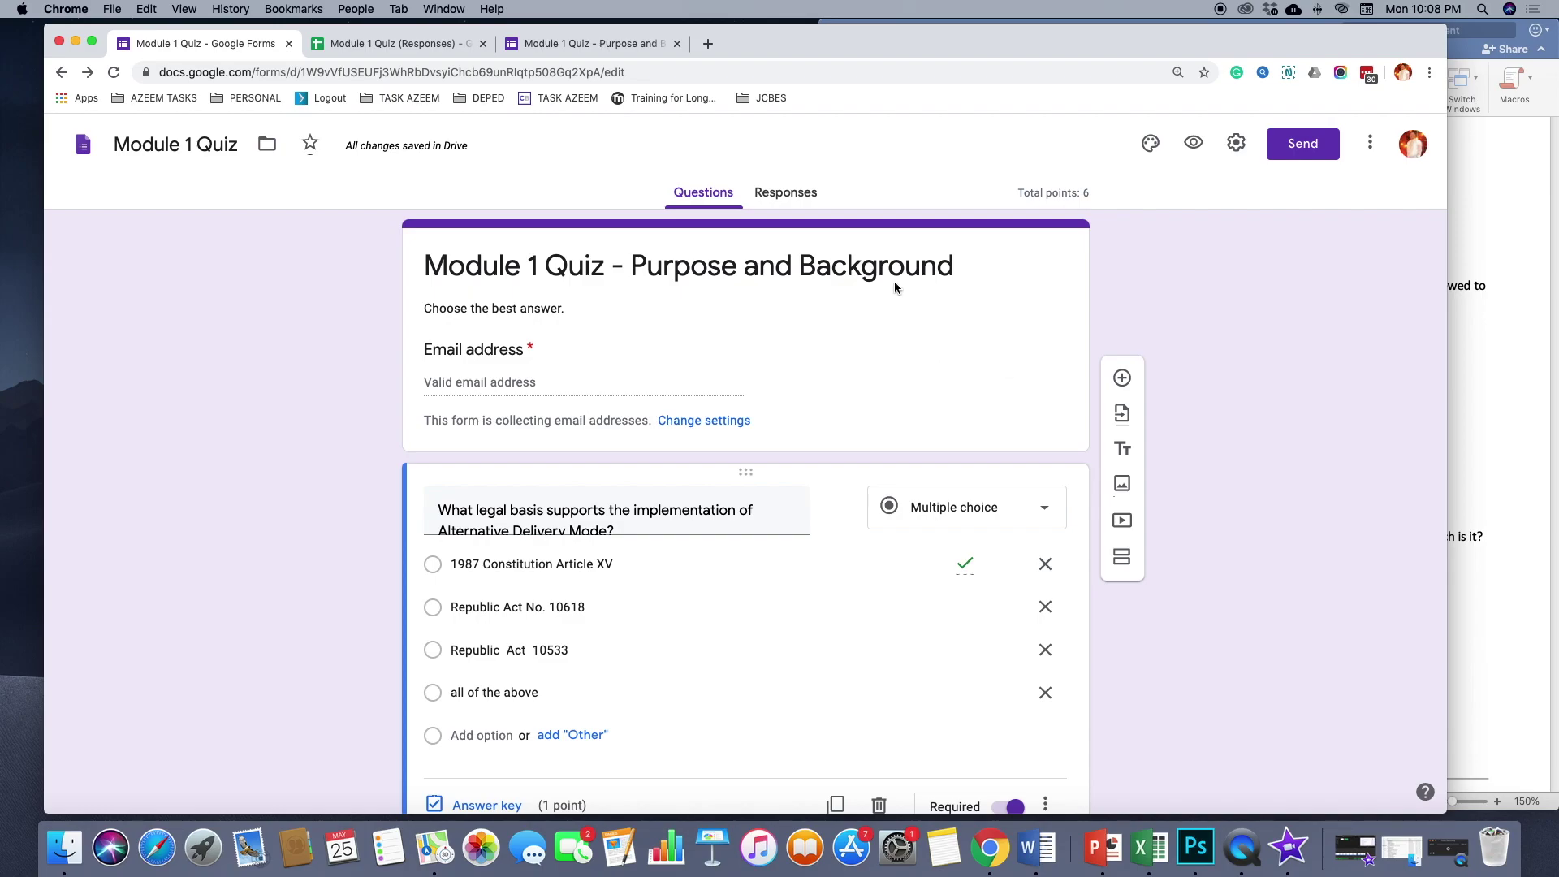
{"action": "left_click", "coordinate": [780, 193]}
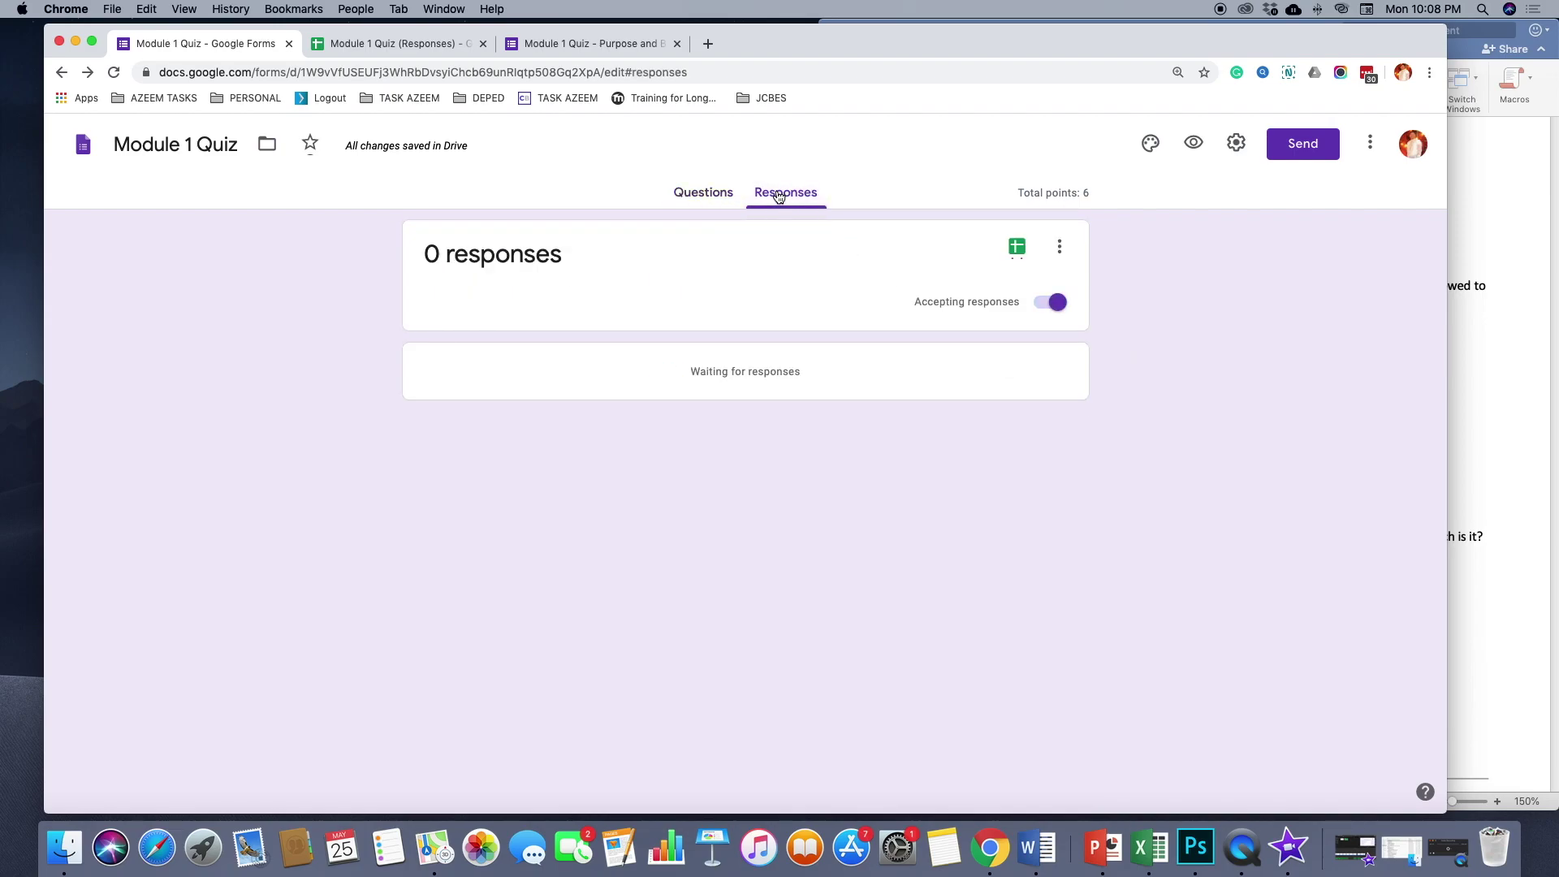